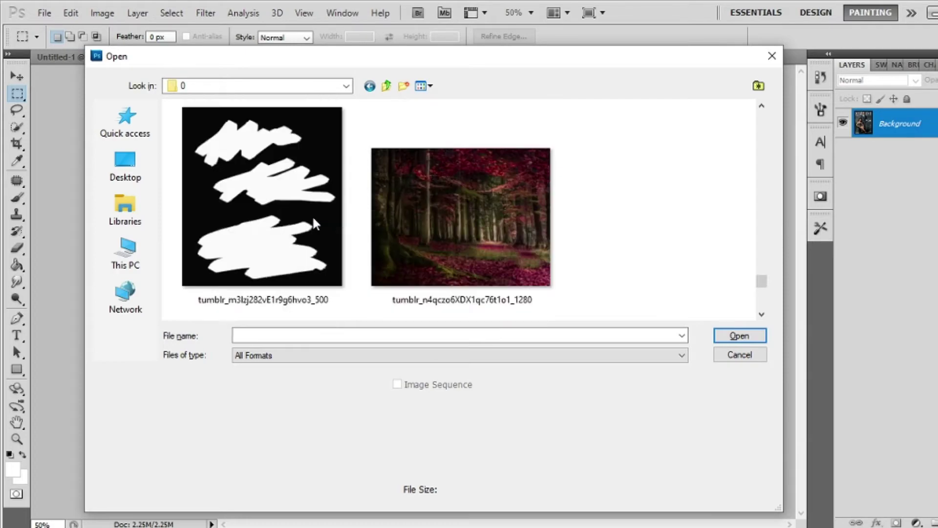
# Open the forest image tumblr_n4qczo6XDX1qc76t1o1_1280 and copy it into the Untitled-1 document as a new layer
pyautogui.scroll(2, 313, 222)
pyautogui.doubleClick(466, 228)
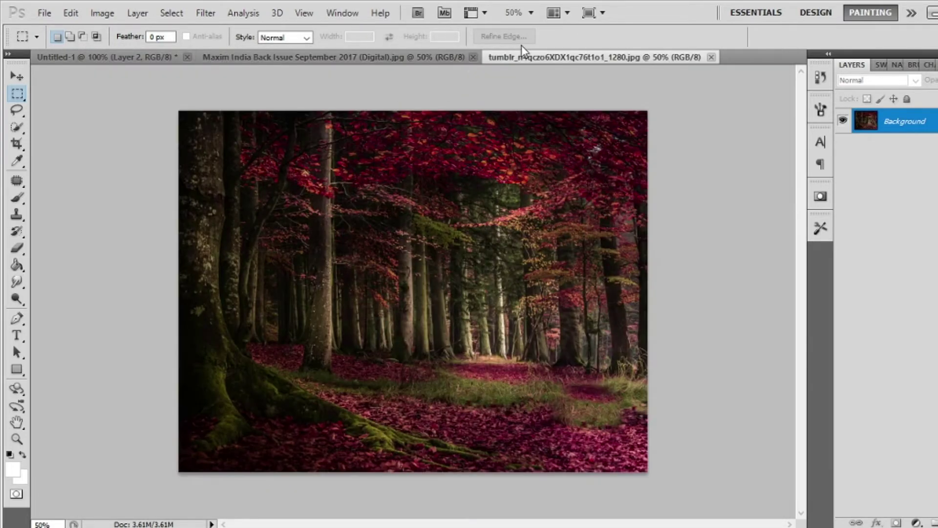
pyautogui.moveTo(522, 57)
pyautogui.mouseDown()
pyautogui.moveTo(532, 85)
pyautogui.moveTo(530, 74)
pyautogui.mouseUp()
pyautogui.click(51, 58)
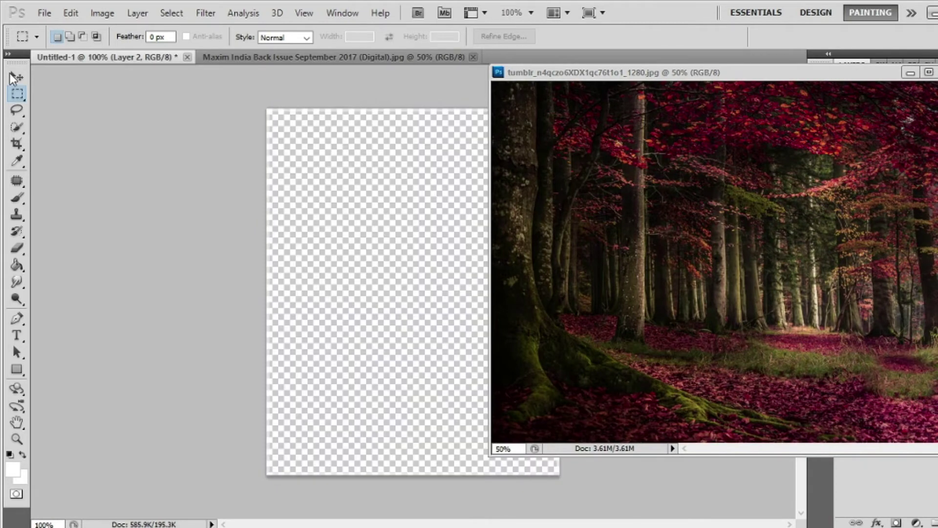
pyautogui.click(15, 77)
pyautogui.click(604, 169)
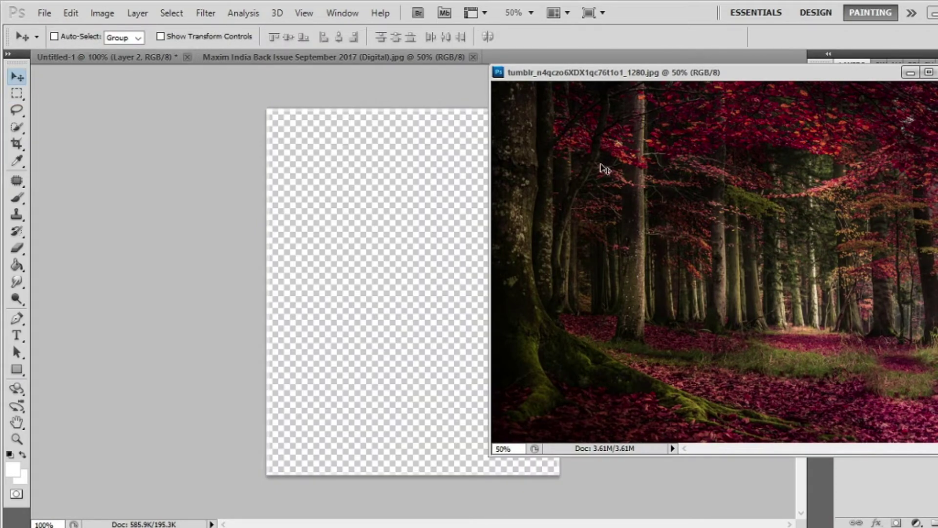
pyautogui.moveTo(604, 168); pyautogui.dragTo(540, 368)
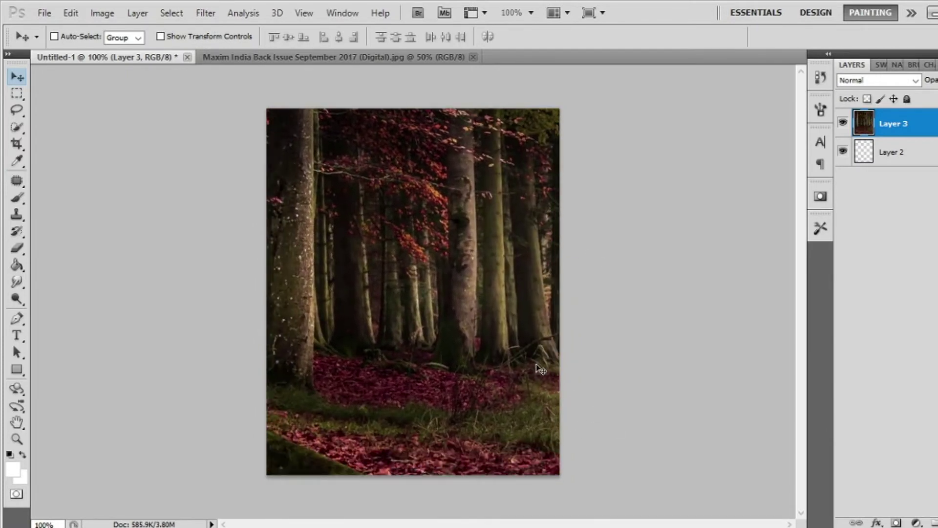
# Scale the forest layer to about 52% width and 51% height so it covers the canvas, and apply the transformation
pyautogui.hotkey('ctrl', 't')
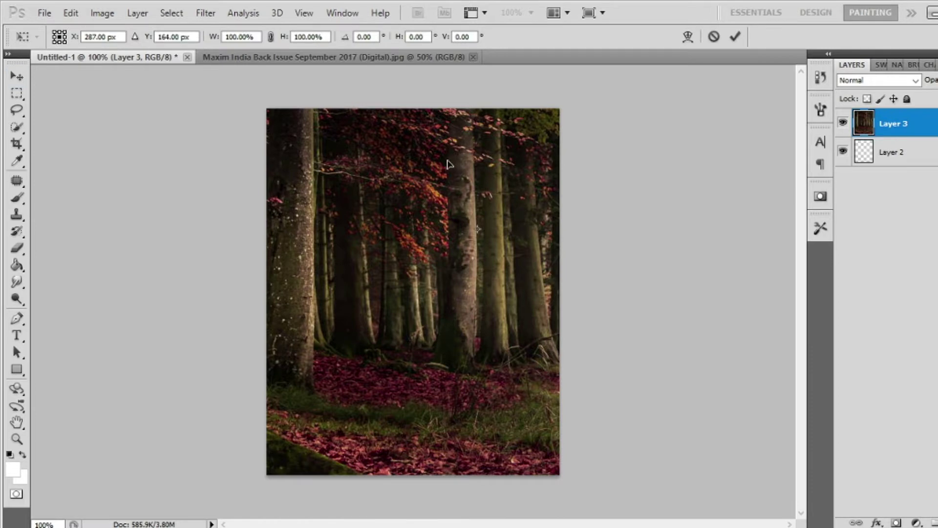
pyautogui.moveTo(449, 164); pyautogui.dragTo(609, 372)
pyautogui.moveTo(218, 72); pyautogui.dragTo(260, 131)
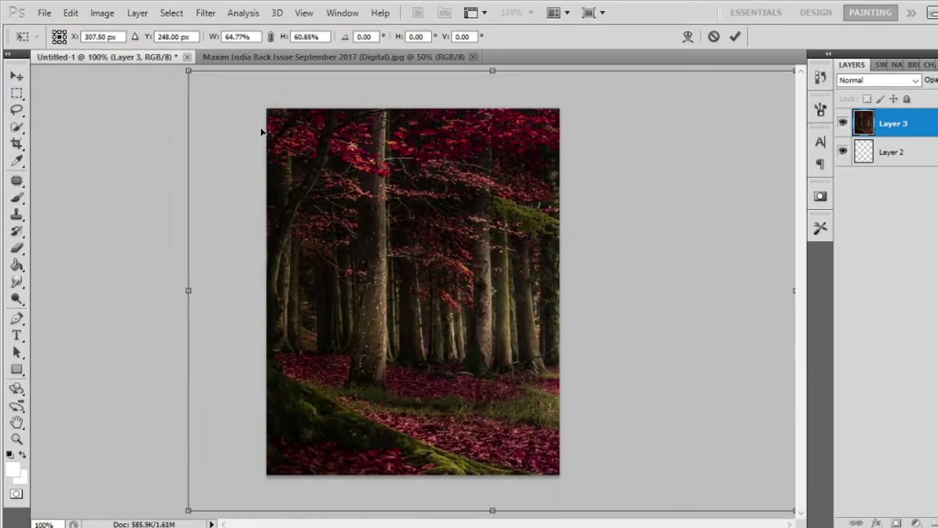
pyautogui.moveTo(189, 72); pyautogui.dragTo(313, 142)
pyautogui.moveTo(377, 193); pyautogui.dragTo(322, 160)
pyautogui.moveTo(432, 193); pyautogui.dragTo(404, 189)
pyautogui.click(18, 77)
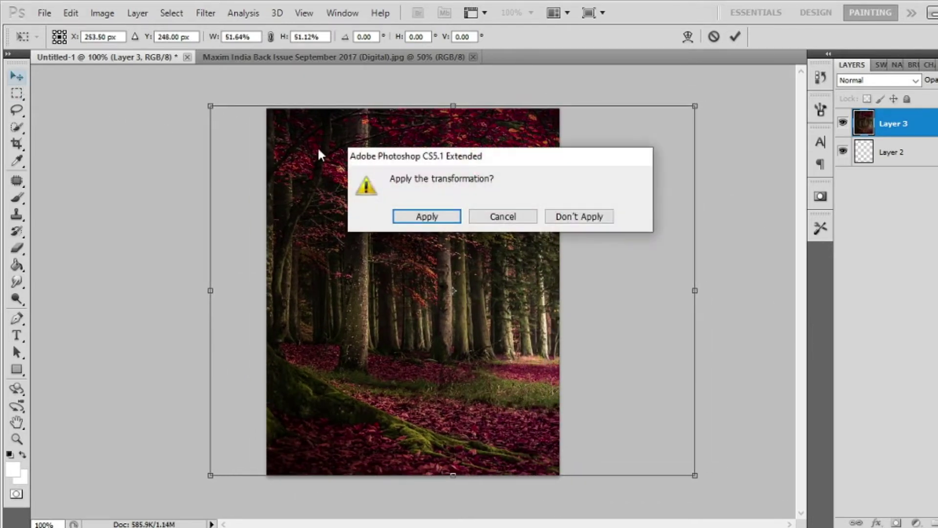
pyautogui.click(404, 215)
# Copy the Maxim India magazine cover into Untitled-1 above the forest layer and close the cover's source file
pyautogui.moveTo(247, 56); pyautogui.dragTo(230, 105)
pyautogui.moveTo(272, 216); pyautogui.dragTo(489, 241)
pyautogui.click(380, 105)
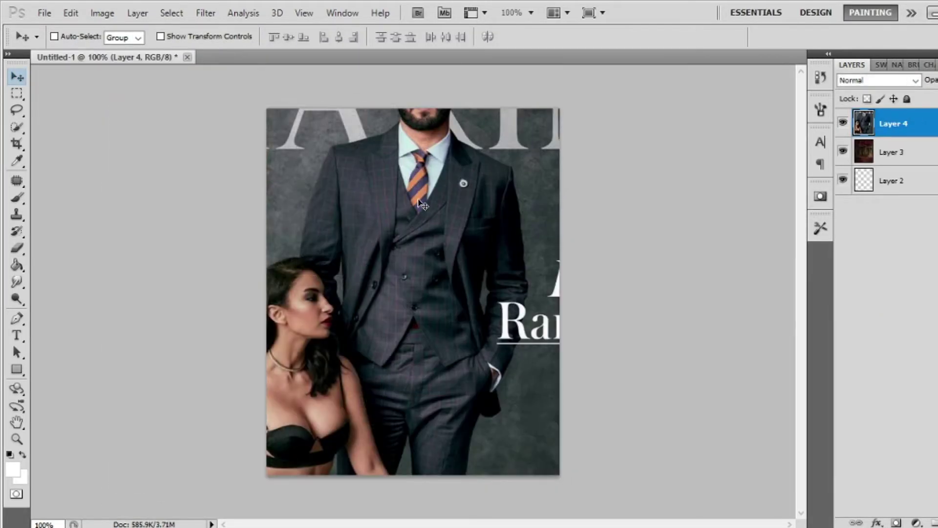
# Scale the magazine cover layer to about 52% width and 51% height and shift it slightly toward the canvas's lower right
pyautogui.hotkey('ctrl', '-')
pyautogui.hotkey('ctrl', 't')
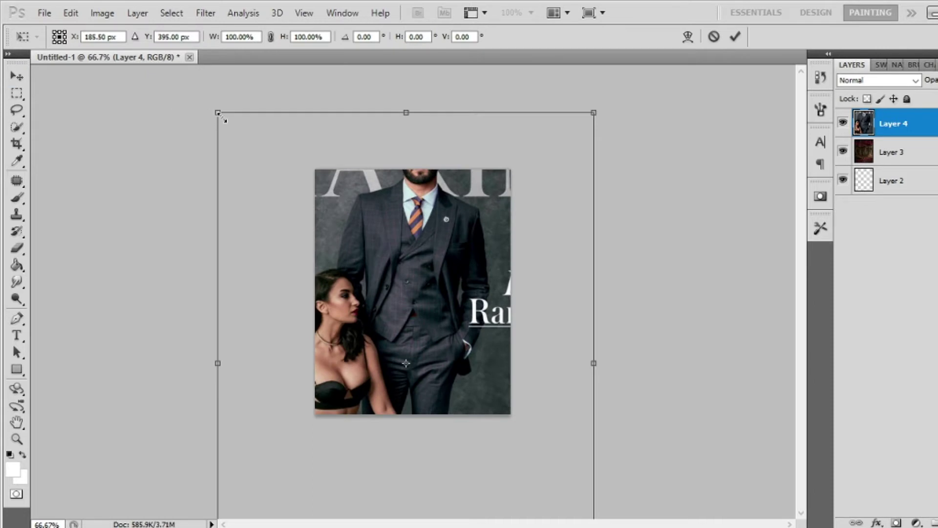
pyautogui.moveTo(221, 116); pyautogui.dragTo(348, 293)
pyautogui.moveTo(428, 367); pyautogui.dragTo(398, 209)
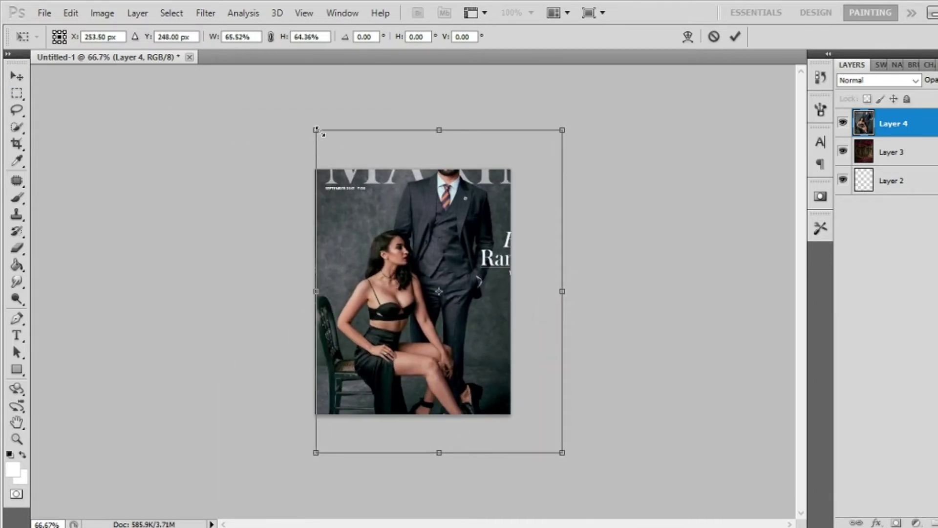
pyautogui.moveTo(318, 132); pyautogui.dragTo(355, 196)
pyautogui.moveTo(384, 243); pyautogui.dragTo(351, 219)
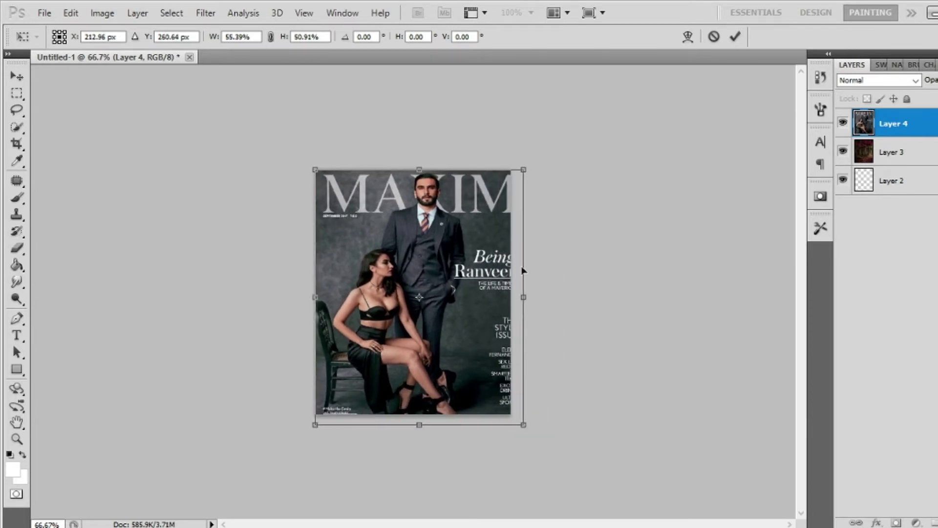
pyautogui.moveTo(523, 268); pyautogui.dragTo(508, 264)
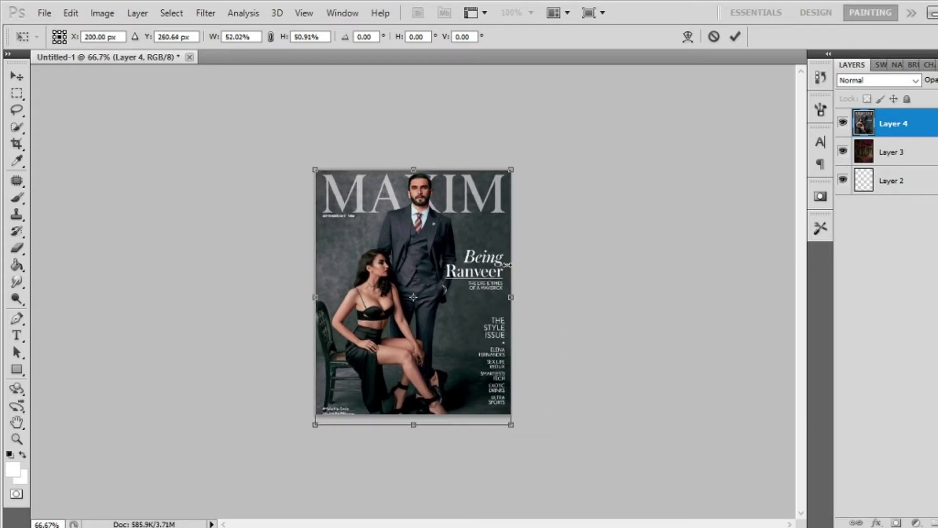
pyautogui.moveTo(454, 281); pyautogui.dragTo(467, 309)
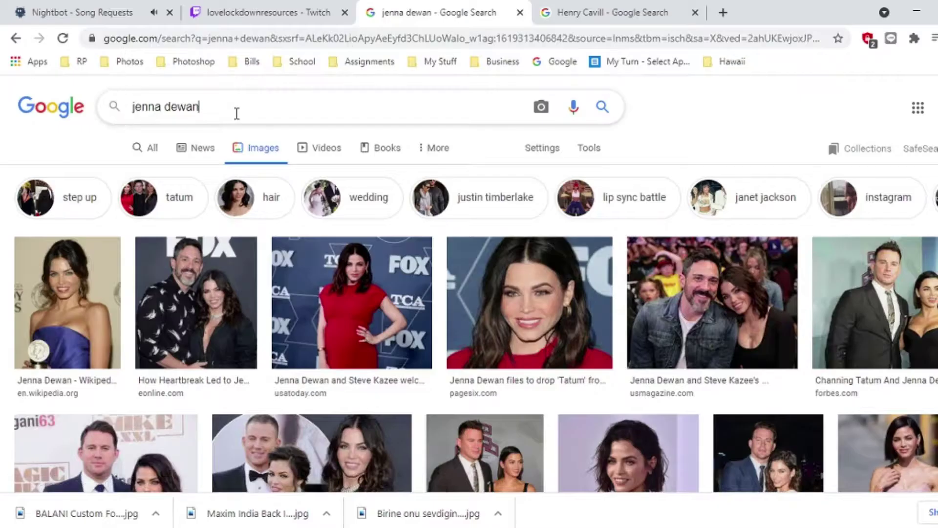
# Switch to the browser, search Google Images for "jenna dewan side" and look through the results for a side-facing portrait
pyautogui.write('side')
pyautogui.press('Return')
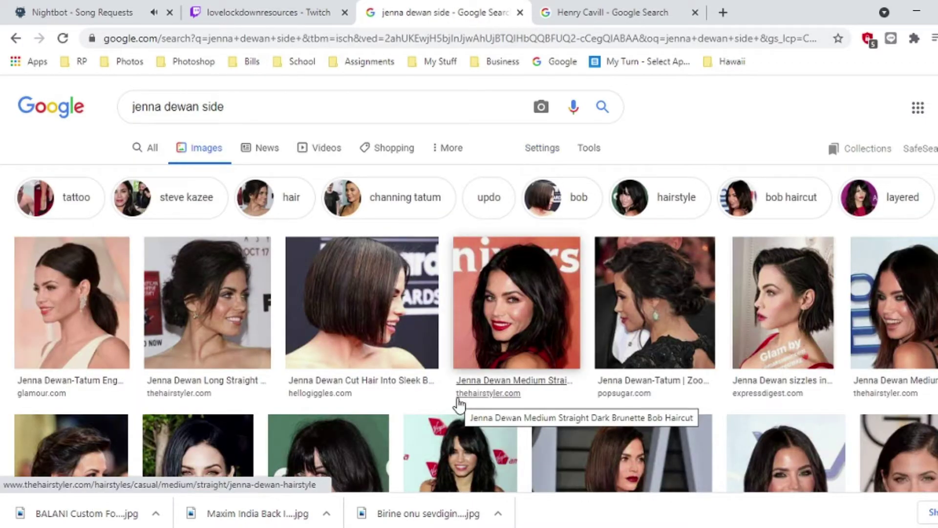
pyautogui.scroll(-3, 571, 419)
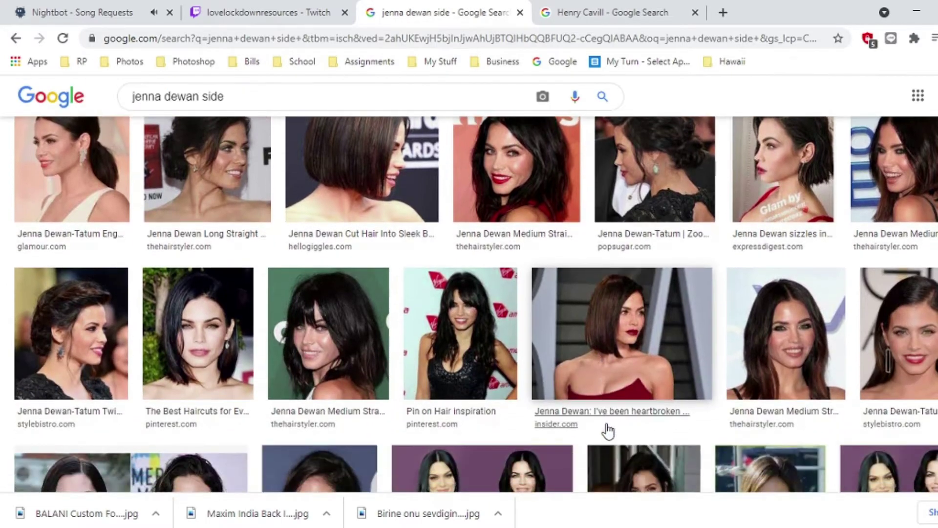
pyautogui.scroll(-3, 192, 394)
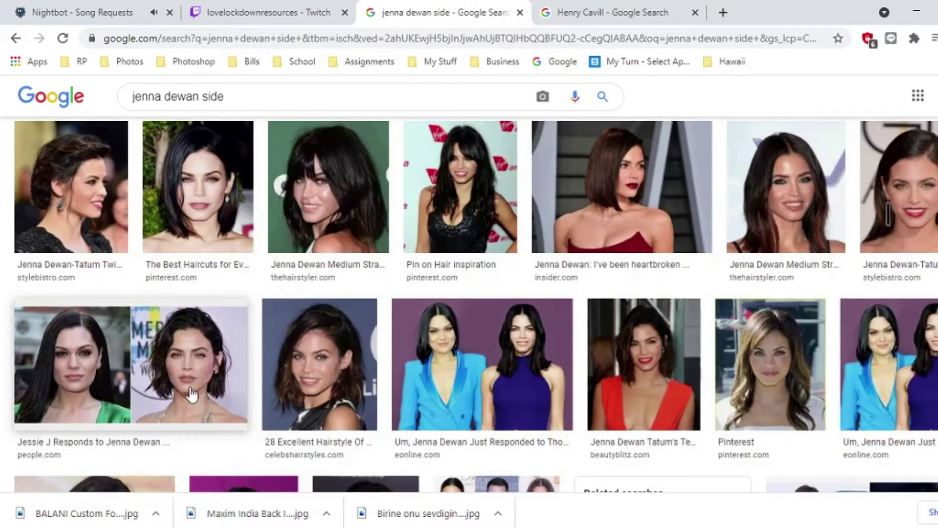
pyautogui.scroll(-8, 192, 393)
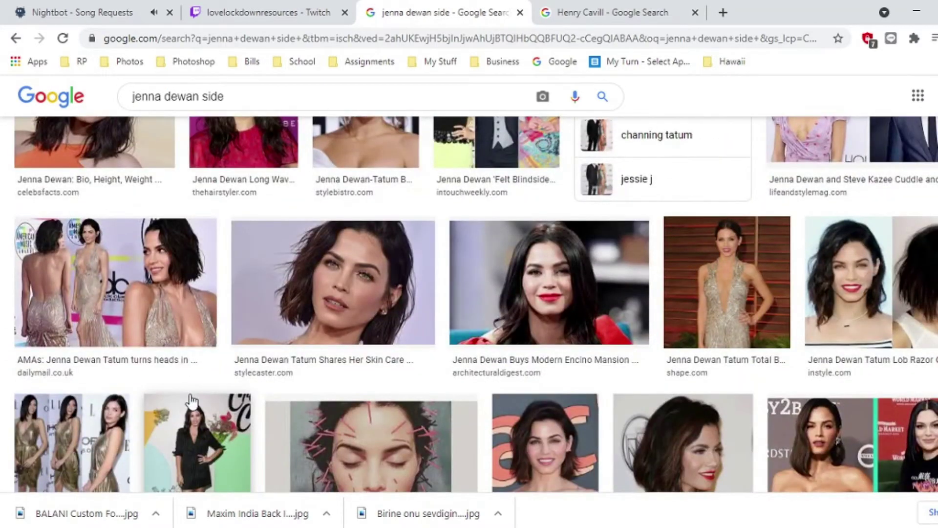
pyautogui.scroll(-3, 192, 399)
pyautogui.scroll(-2, 190, 398)
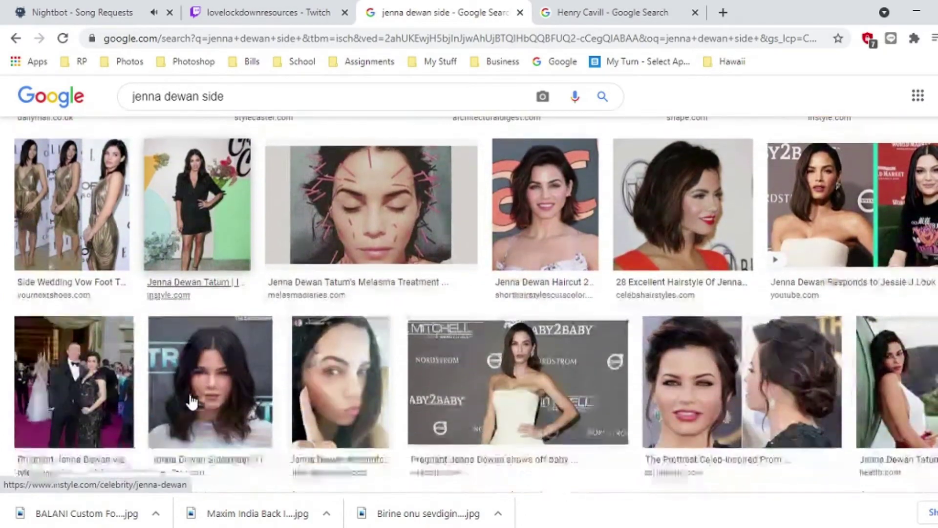
pyautogui.scroll(-1, 191, 401)
pyautogui.scroll(14, 711, 319)
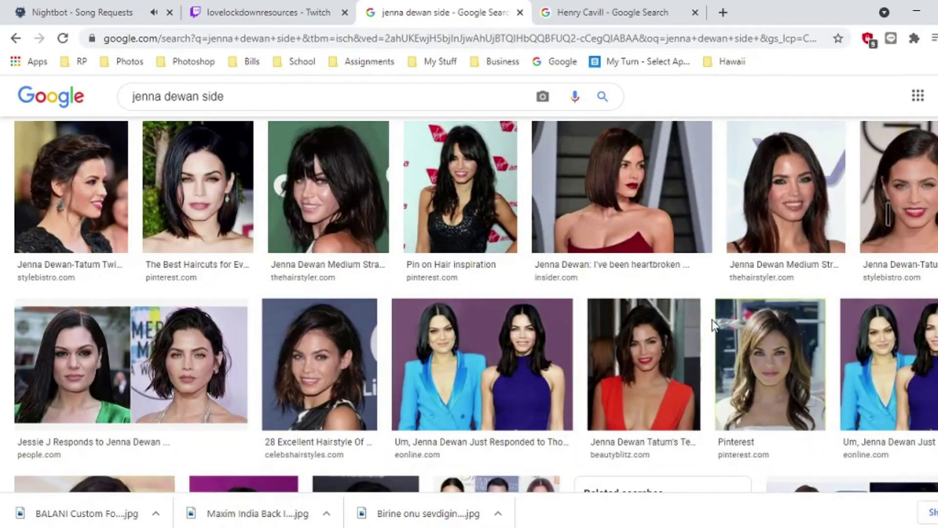
pyautogui.scroll(3, 703, 318)
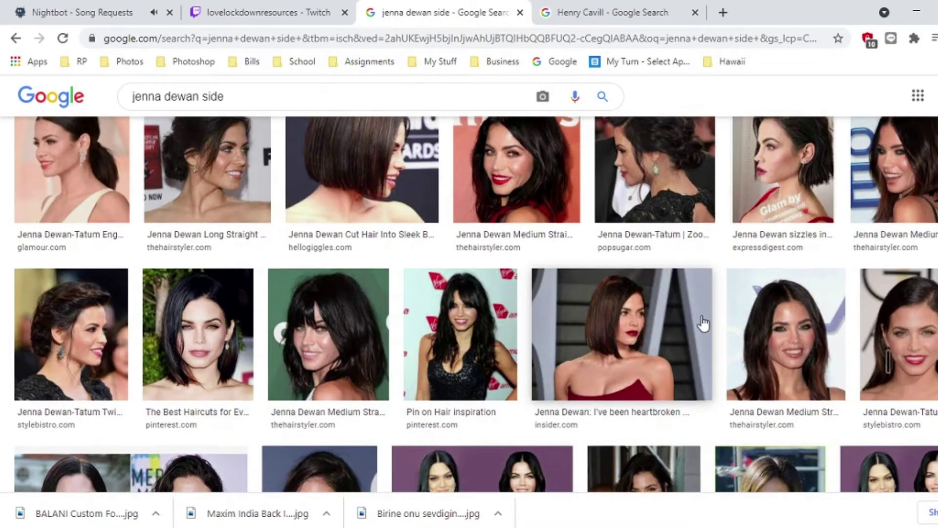
pyautogui.scroll(2, 703, 322)
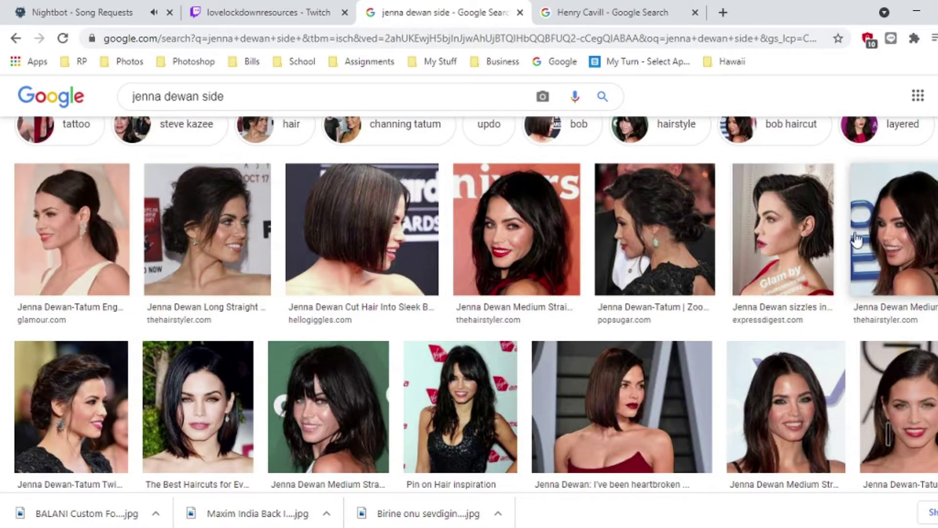
# Preview the updo portrait from thehairstyler.com with its related images and compare the pose with the Photoshop composition
pyautogui.click(238, 219)
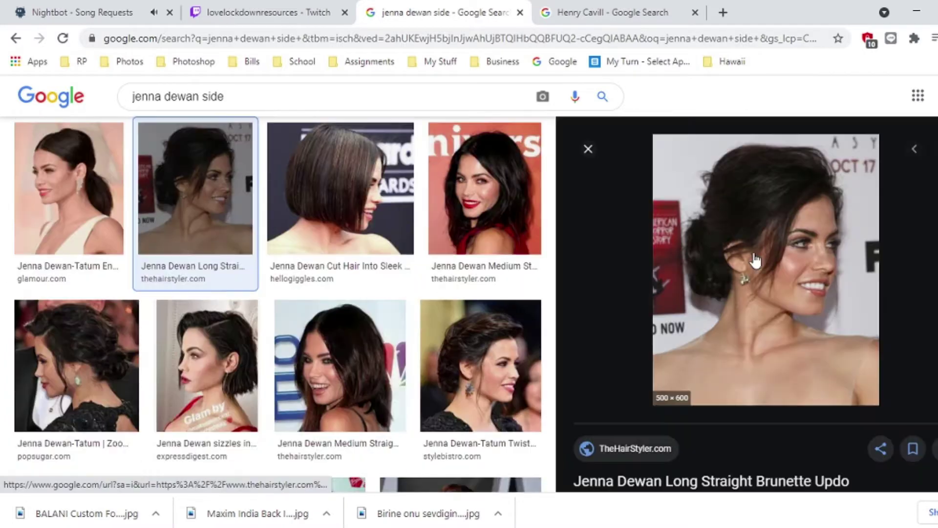
pyautogui.scroll(-5, 848, 418)
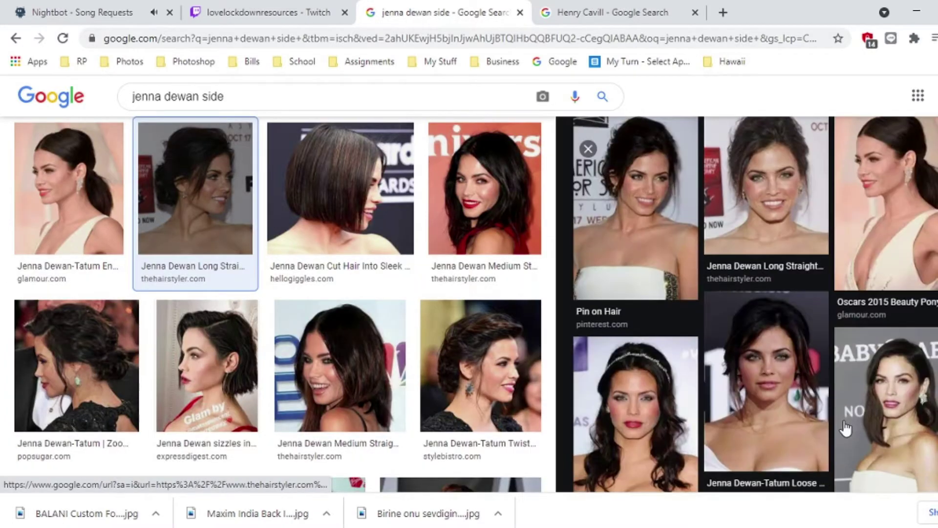
pyautogui.scroll(5, 848, 419)
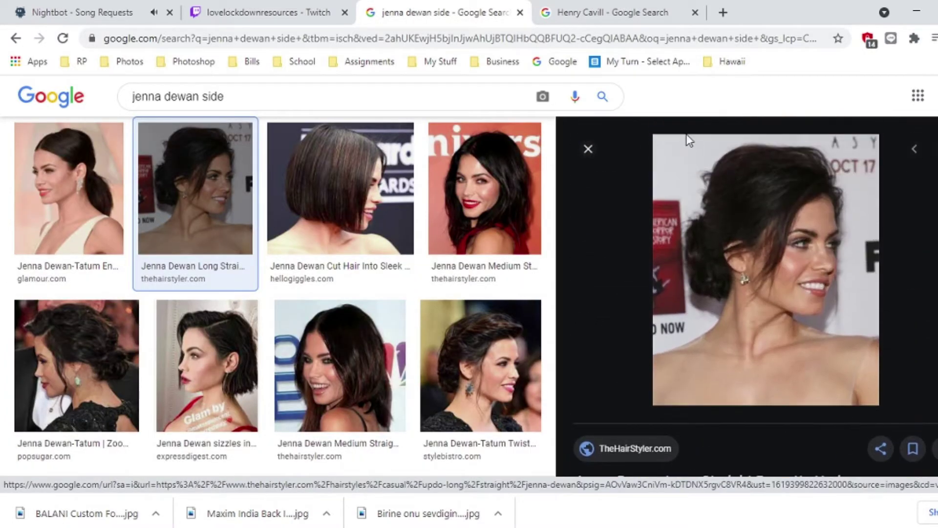
pyautogui.moveTo(571, 527)
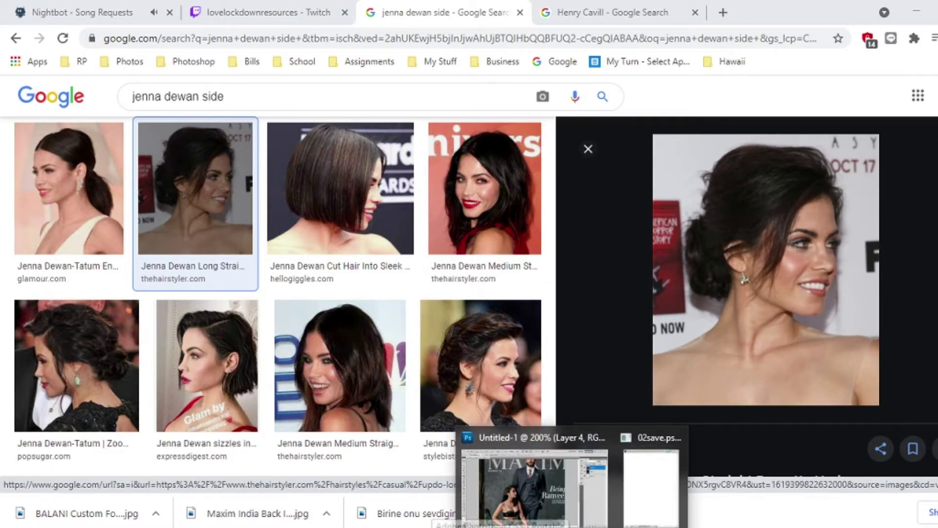
# Save the expressdigest.com side-profile portrait with the short bob and red dress to the computer
pyautogui.click(245, 362)
pyautogui.rightClick(771, 189)
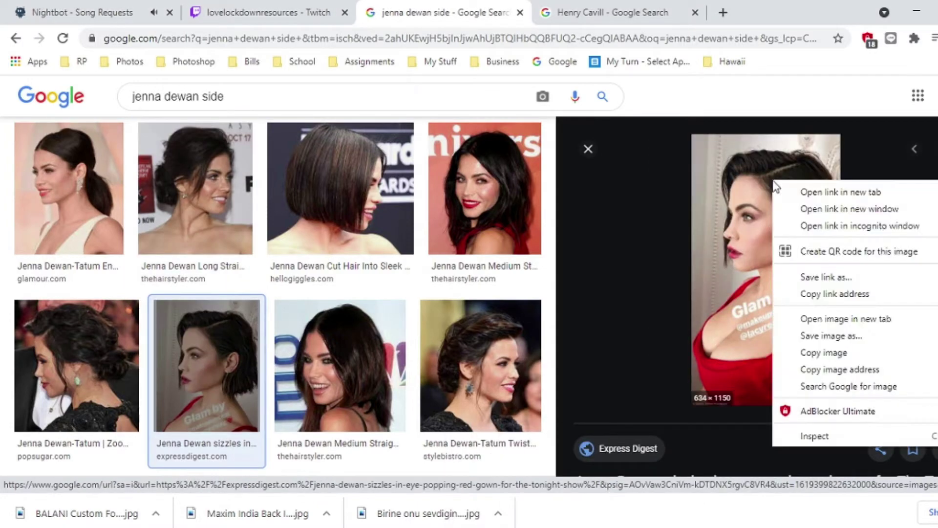
pyautogui.click(824, 337)
pyautogui.press('Return')
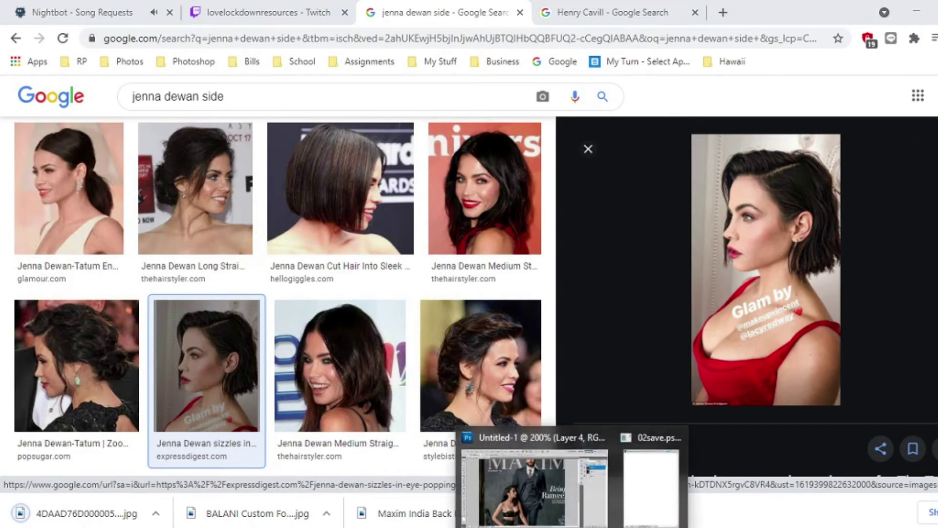
# Look through the Henry Cavill image results for a suitable face photo
pyautogui.click(578, 9)
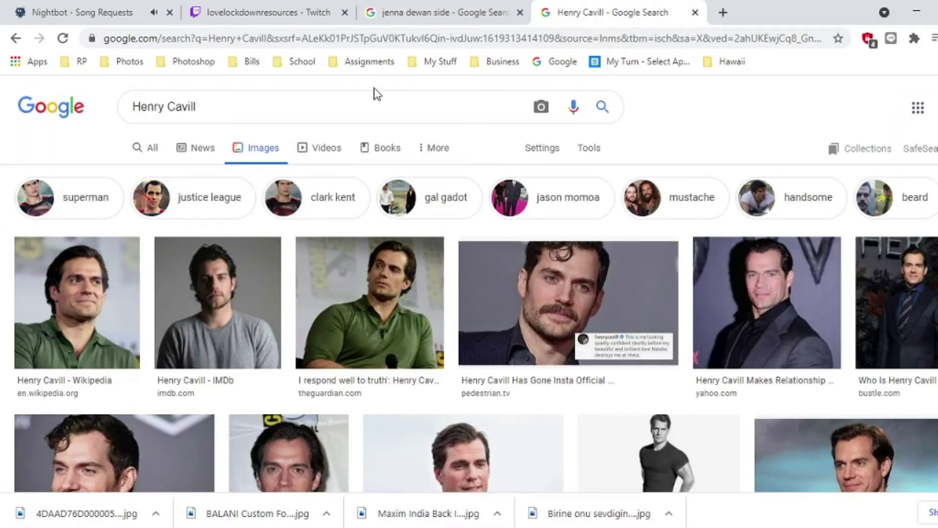
pyautogui.scroll(-3, 428, 276)
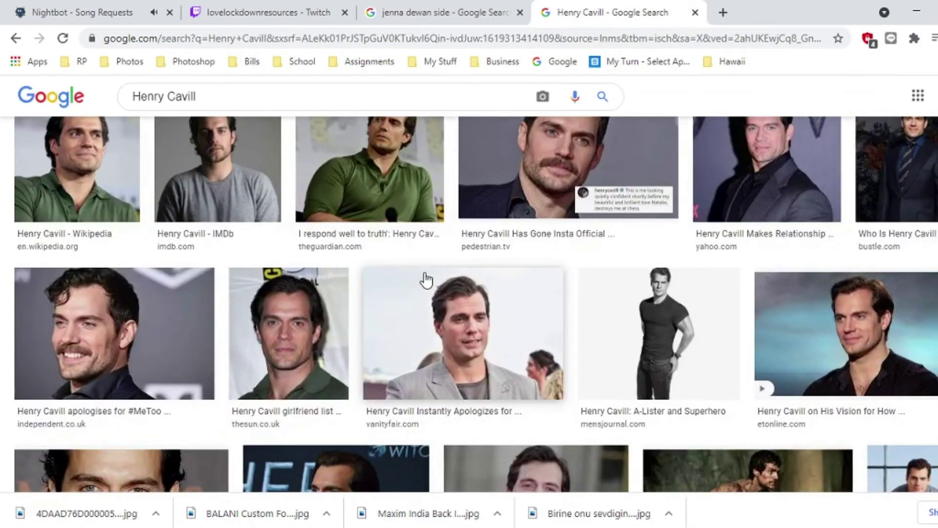
pyautogui.scroll(-6, 426, 279)
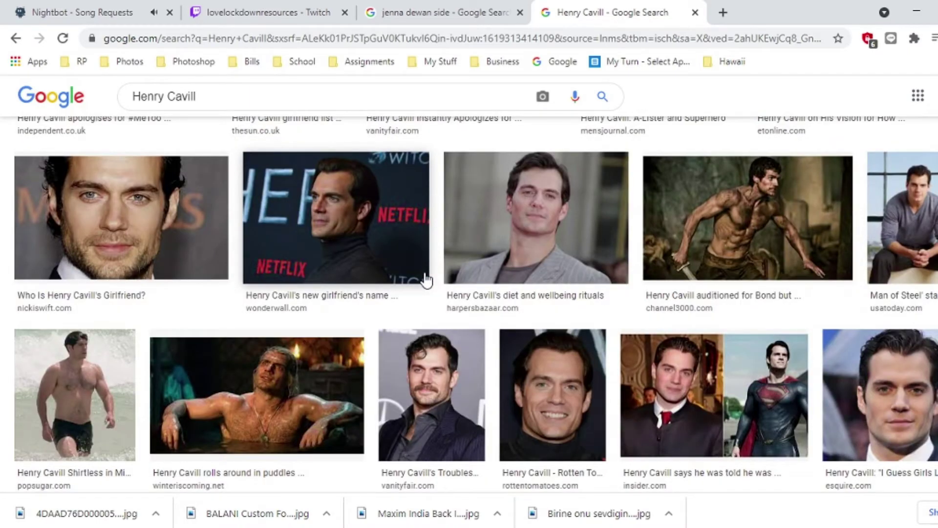
pyautogui.scroll(-6, 427, 280)
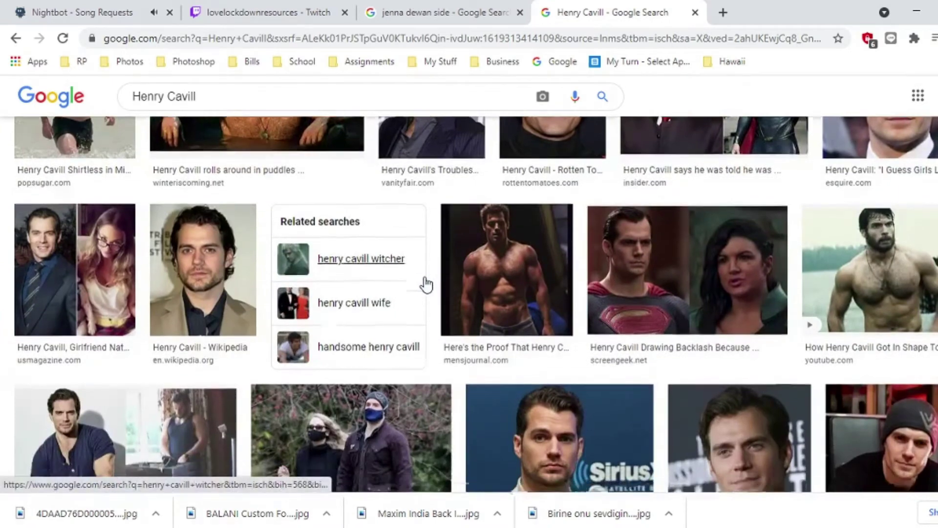
pyautogui.scroll(-3, 426, 284)
pyautogui.scroll(-3, 426, 283)
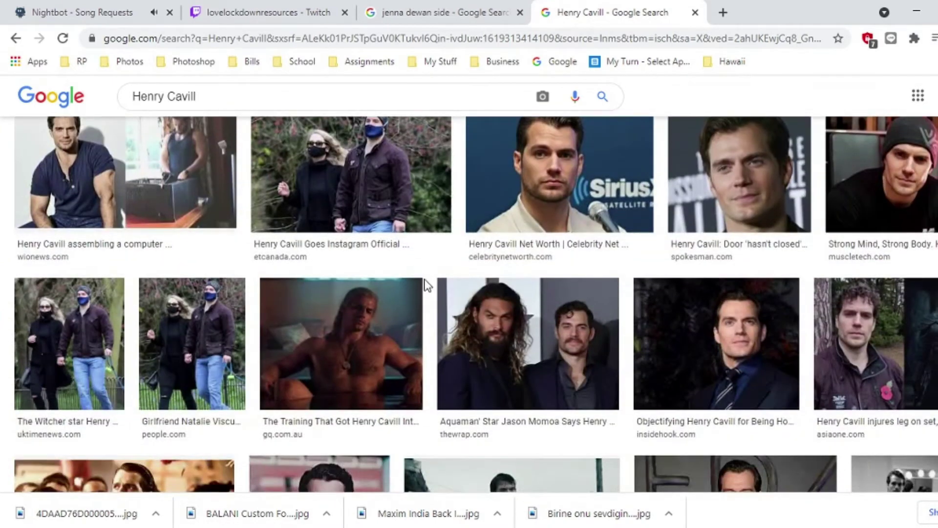
pyautogui.scroll(-5, 427, 284)
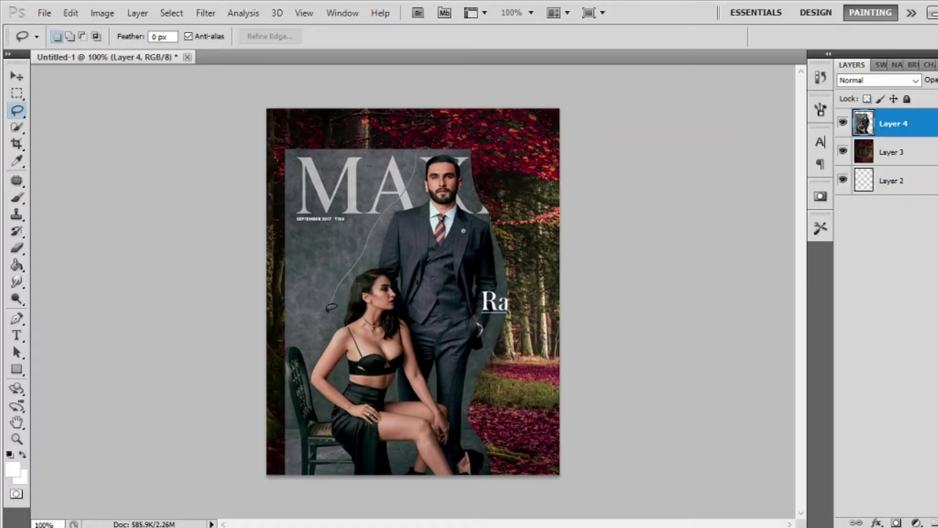
# Switch back to Photoshop and erase the grey cover background on the couple's left side using a rough Lasso selection
pyautogui.moveTo(395, 83); pyautogui.dragTo(418, 73)
pyautogui.press('Delete')
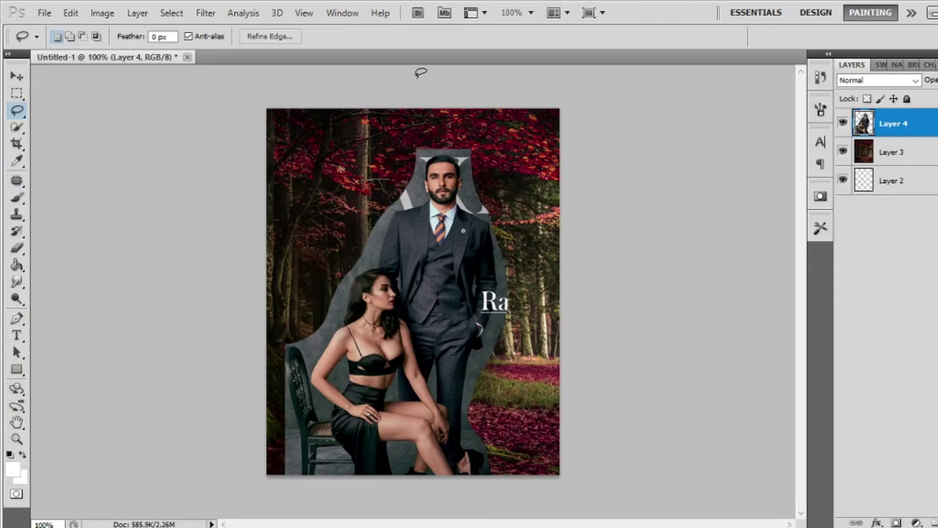
pyautogui.hotkey('ctrl', '+')
pyautogui.scroll(3, 445, 346)
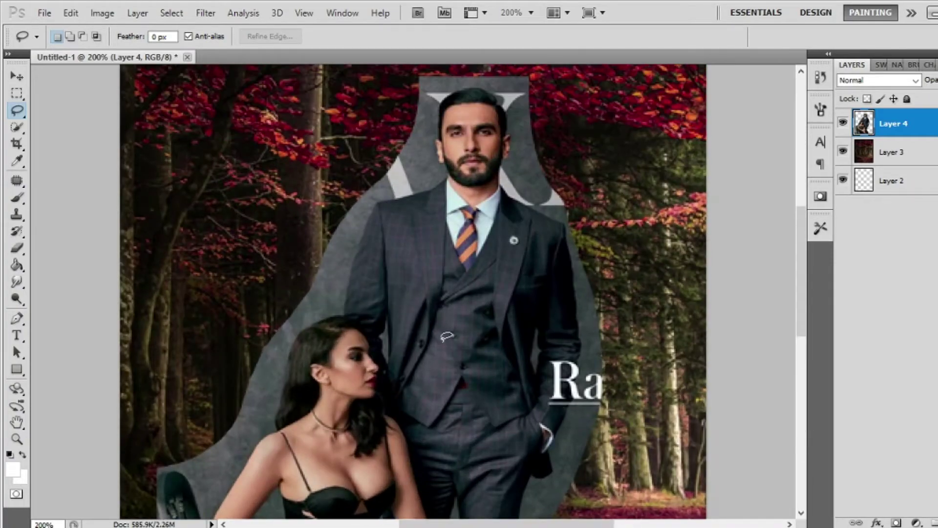
# Erase the grey background beside the left of the man's head and shoulder using a hard round 16 px Eraser
pyautogui.hotkey('ctrl', '+')
pyautogui.scroll(2, 445, 346)
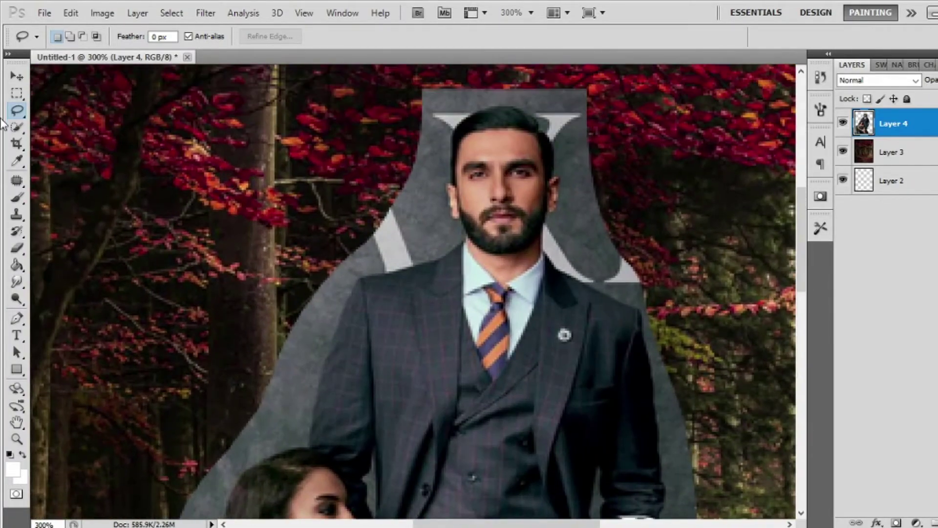
pyautogui.click(17, 250)
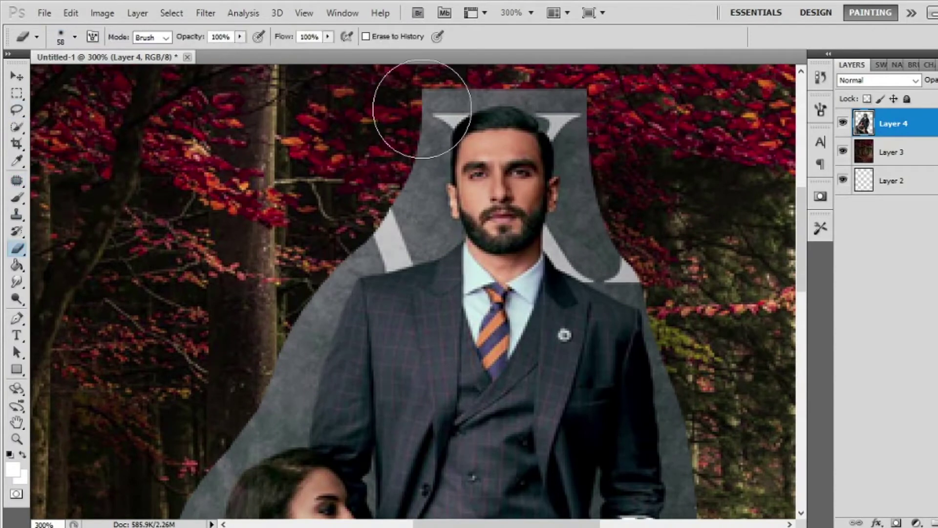
pyautogui.click(56, 41)
pyautogui.click(127, 164)
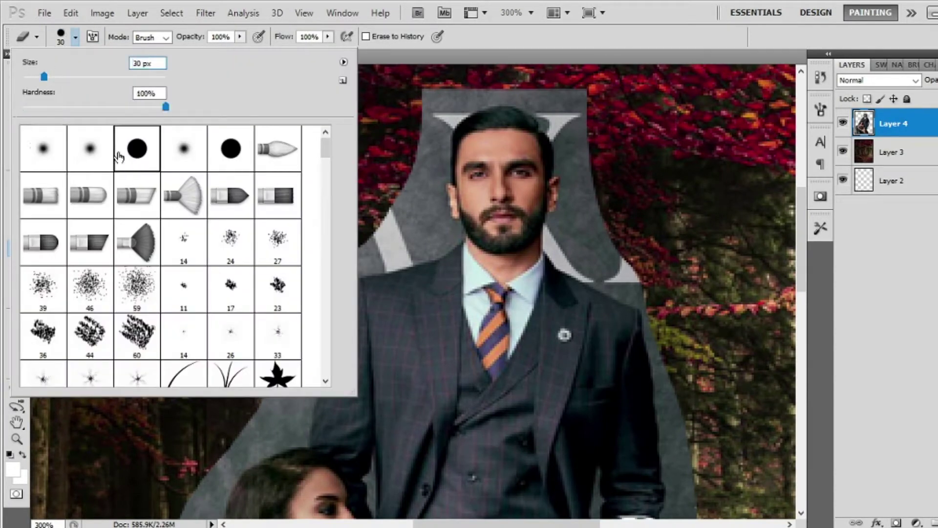
pyautogui.moveTo(44, 77); pyautogui.dragTo(40, 77)
pyautogui.press('Return')
pyautogui.moveTo(394, 104)
pyautogui.mouseDown()
pyautogui.moveTo(439, 98)
pyautogui.moveTo(395, 194)
pyautogui.moveTo(410, 189)
pyautogui.mouseUp()
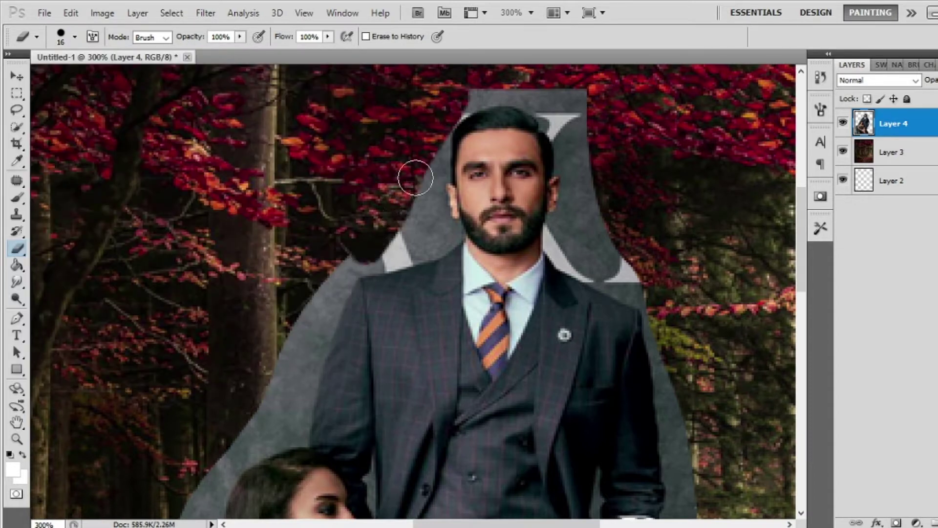
pyautogui.moveTo(430, 145)
pyautogui.mouseDown()
pyautogui.moveTo(419, 203)
pyautogui.moveTo(299, 293)
pyautogui.mouseUp()
pyautogui.scroll(-2, 300, 293)
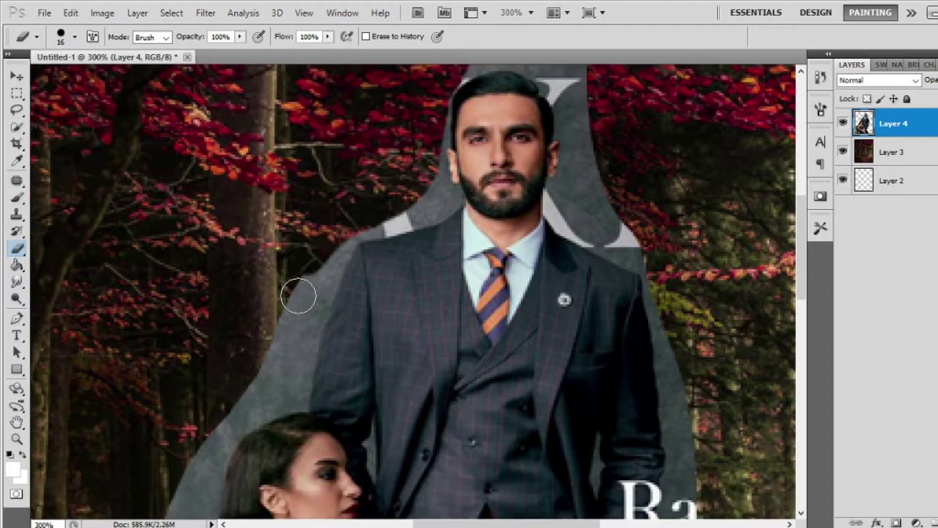
# Erase the remaining grey background along the man's left-side shoulder and sleeve and above the woman's hair
pyautogui.moveTo(413, 184)
pyautogui.mouseDown()
pyautogui.moveTo(355, 204)
pyautogui.moveTo(272, 252)
pyautogui.mouseUp()
pyautogui.scroll(-2, 273, 251)
pyautogui.moveTo(342, 162); pyautogui.dragTo(258, 277)
pyautogui.scroll(-2, 298, 188)
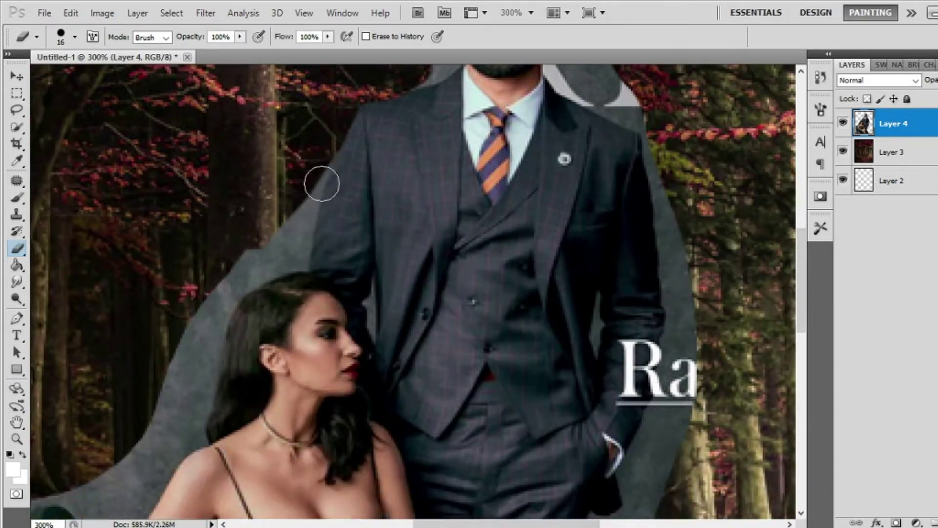
pyautogui.moveTo(316, 161)
pyautogui.mouseDown()
pyautogui.moveTo(276, 242)
pyautogui.moveTo(153, 342)
pyautogui.mouseUp()
pyautogui.scroll(-2, 219, 264)
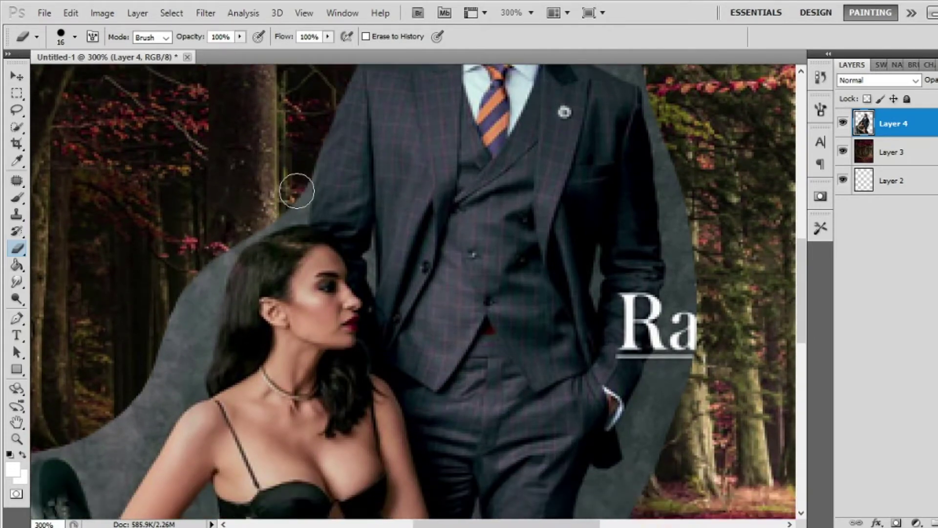
pyautogui.moveTo(248, 226)
pyautogui.mouseDown()
pyautogui.moveTo(185, 275)
pyautogui.moveTo(138, 335)
pyautogui.mouseUp()
pyautogui.scroll(-2, 138, 335)
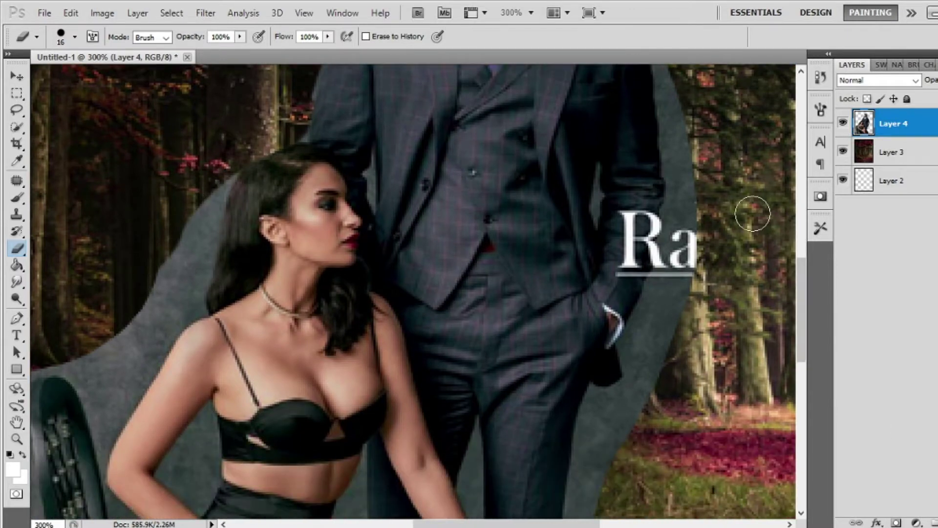
# Erase the grey background and part of the cover lettering beside the man's right-side sleeve and cuff, undoing the stroke that cuts too far
pyautogui.moveTo(678, 134)
pyautogui.mouseDown()
pyautogui.moveTo(683, 193)
pyautogui.moveTo(660, 362)
pyautogui.mouseUp()
pyautogui.moveTo(678, 216); pyautogui.dragTo(661, 256)
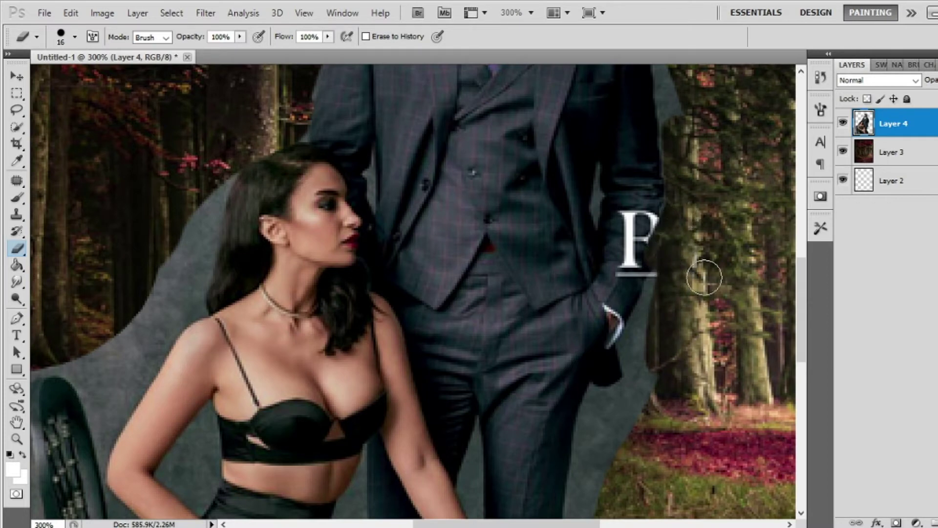
pyautogui.hotkey('ctrl', 'z')
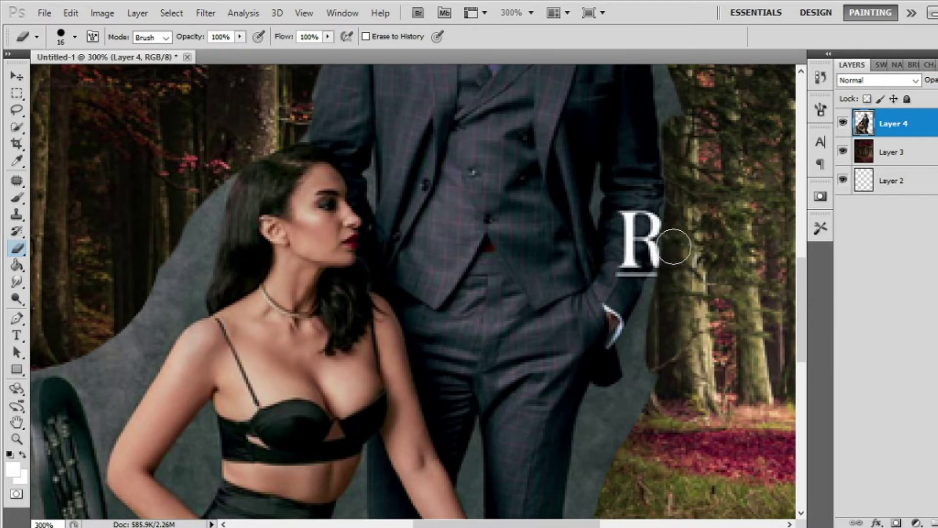
pyautogui.moveTo(655, 298); pyautogui.dragTo(642, 326)
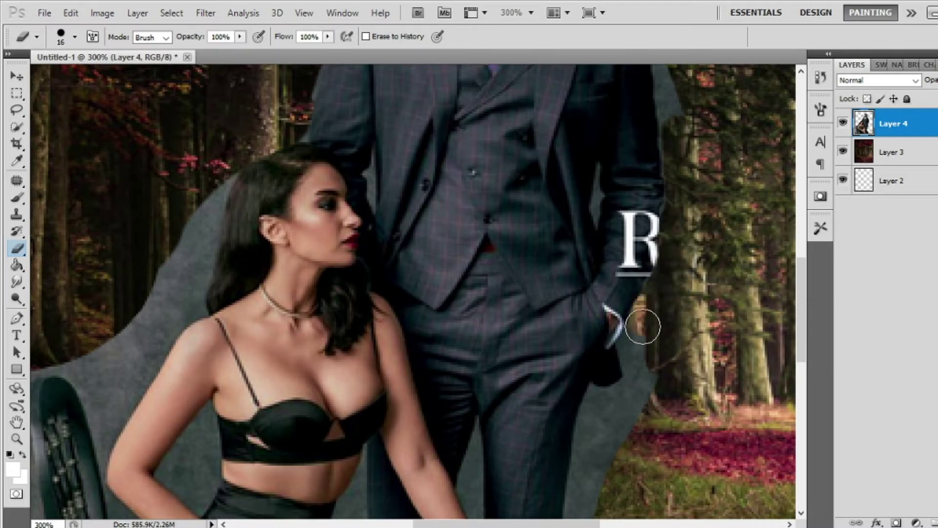
pyautogui.scroll(5, 642, 450)
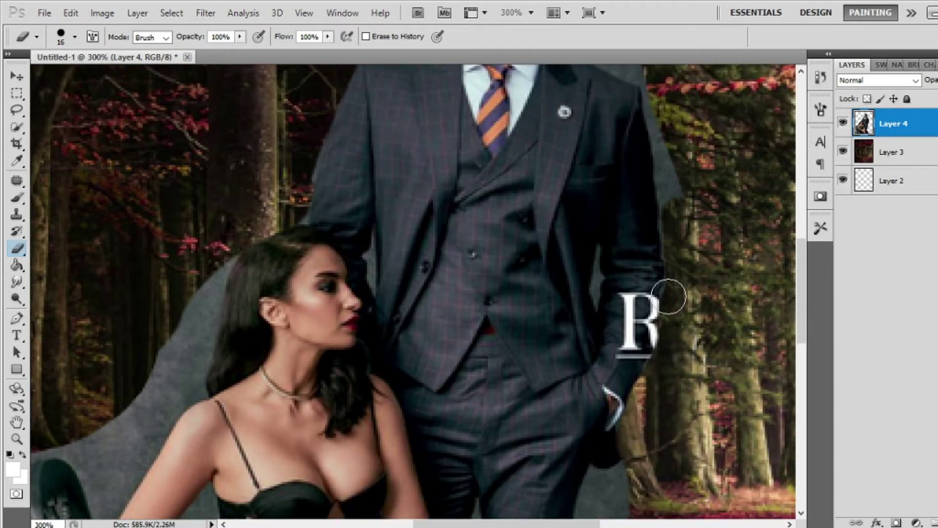
pyautogui.moveTo(666, 209); pyautogui.dragTo(673, 273)
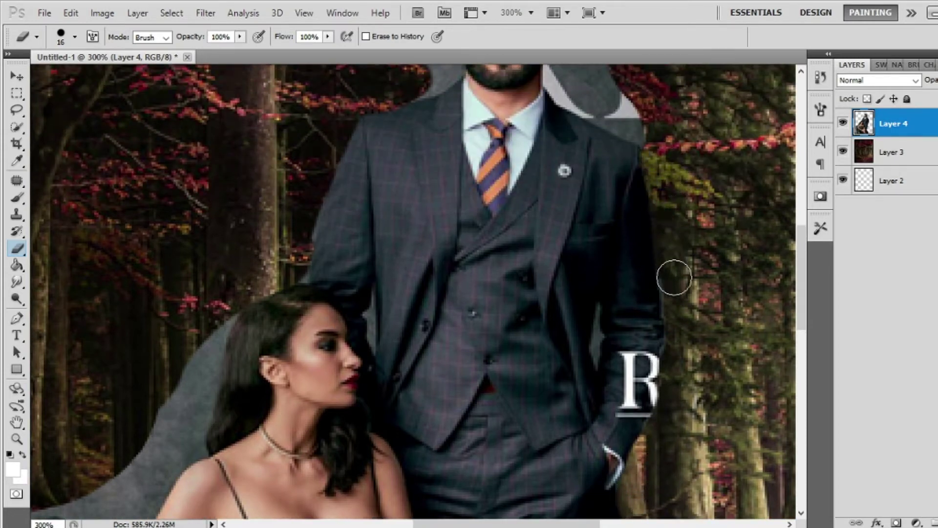
# Erase the grey background around the man's right-side shoulder and head, and remove his head down to the mouth
pyautogui.scroll(6, 683, 335)
pyautogui.moveTo(655, 301)
pyautogui.mouseDown()
pyautogui.moveTo(597, 237)
pyautogui.moveTo(577, 249)
pyautogui.mouseUp()
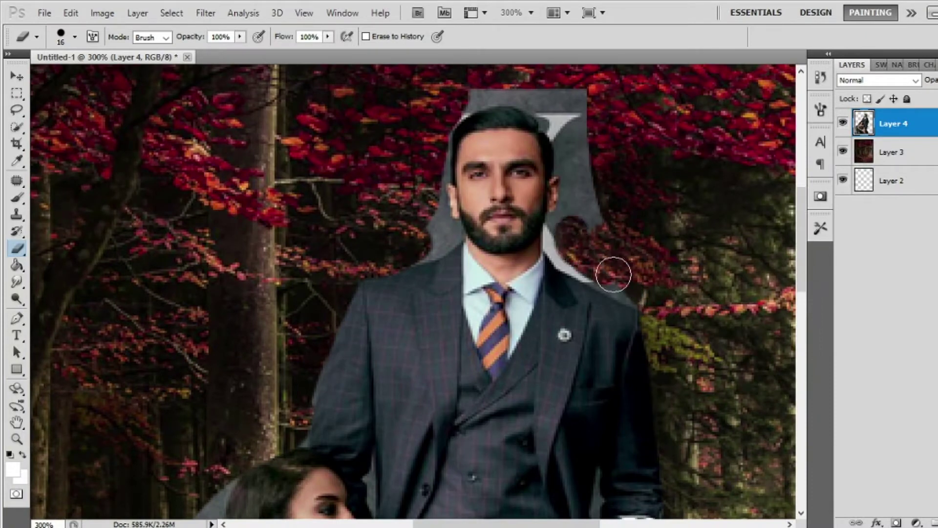
pyautogui.moveTo(716, 202)
pyautogui.mouseDown()
pyautogui.moveTo(340, 178)
pyautogui.moveTo(496, 161)
pyautogui.moveTo(465, 142)
pyautogui.moveTo(367, 113)
pyautogui.moveTo(740, 75)
pyautogui.moveTo(641, 71)
pyautogui.mouseUp()
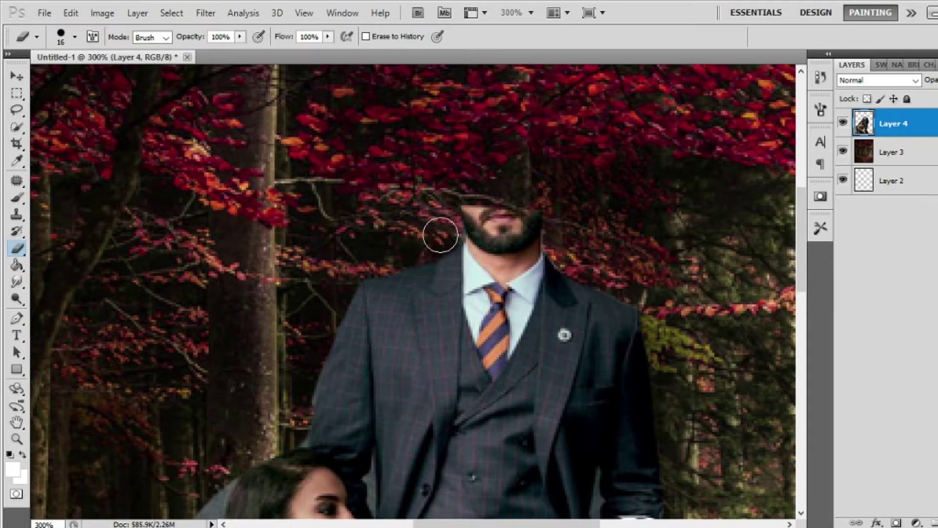
pyautogui.hotkey('ctrl', 'o')
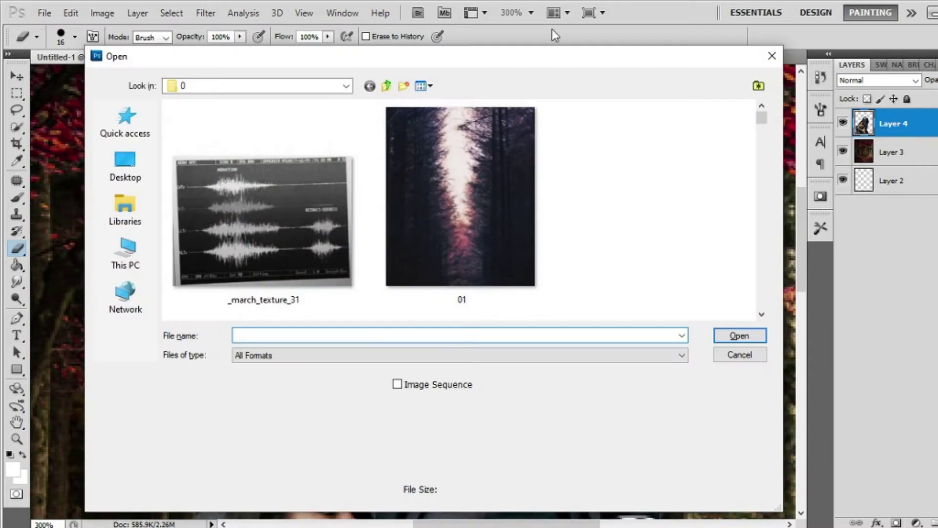
pyautogui.click(125, 166)
pyautogui.scroll(-5, 494, 205)
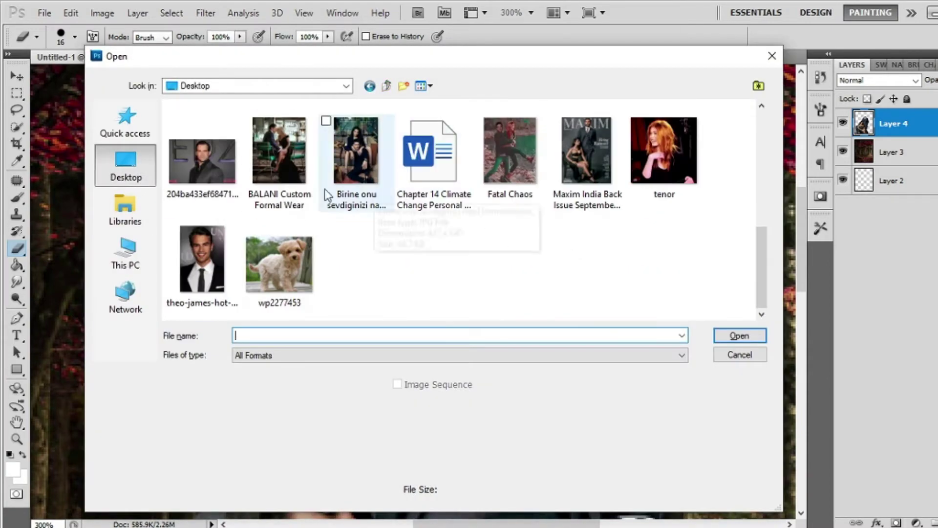
pyautogui.click(215, 162)
pyautogui.doubleClick(216, 163)
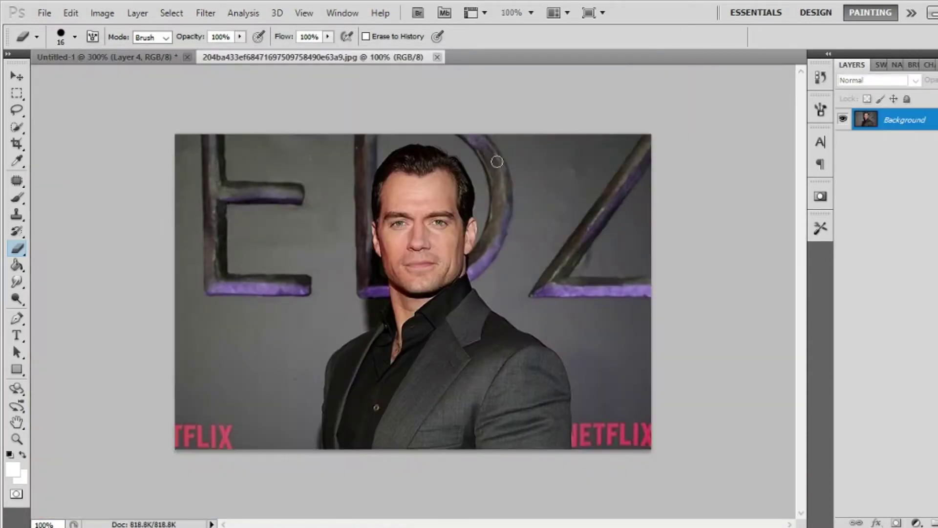
# Crop the portrait to a rectangular selection around the head and collar
pyautogui.click(17, 93)
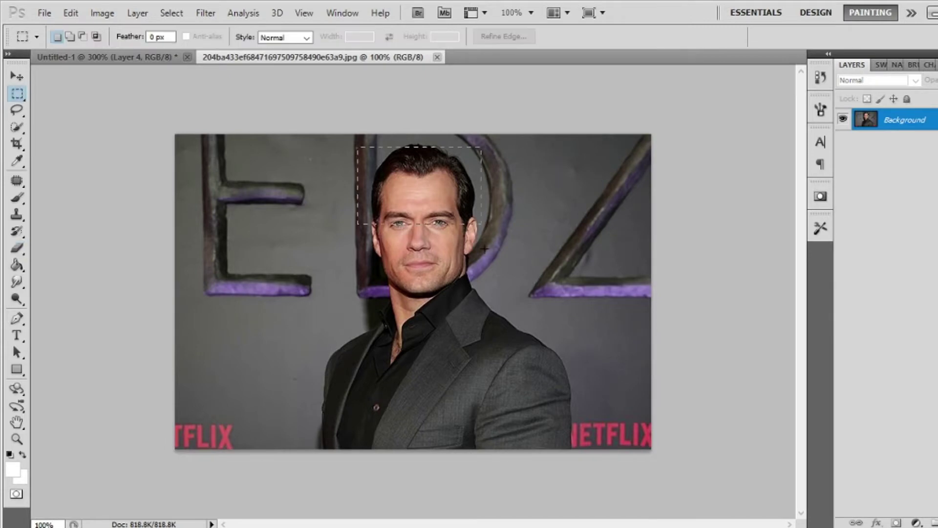
pyautogui.moveTo(484, 248); pyautogui.dragTo(519, 333)
pyautogui.click(100, 13)
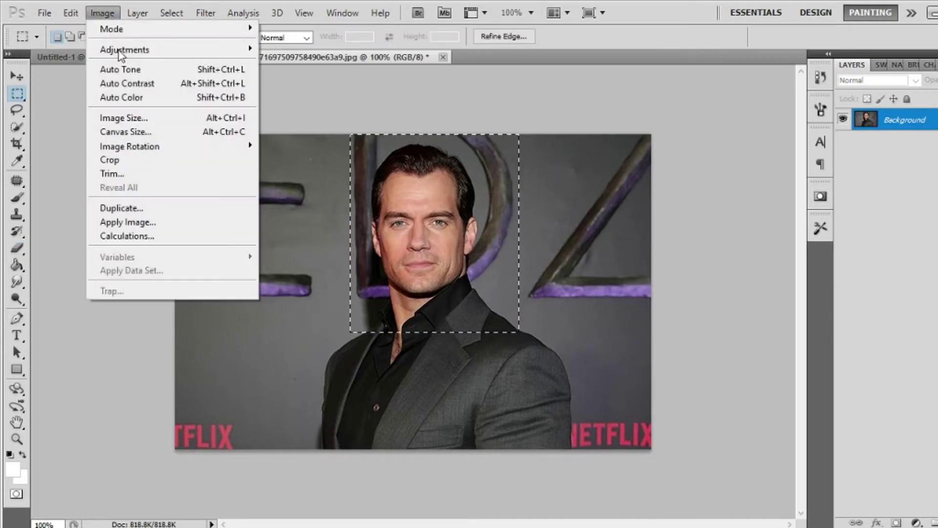
pyautogui.click(151, 160)
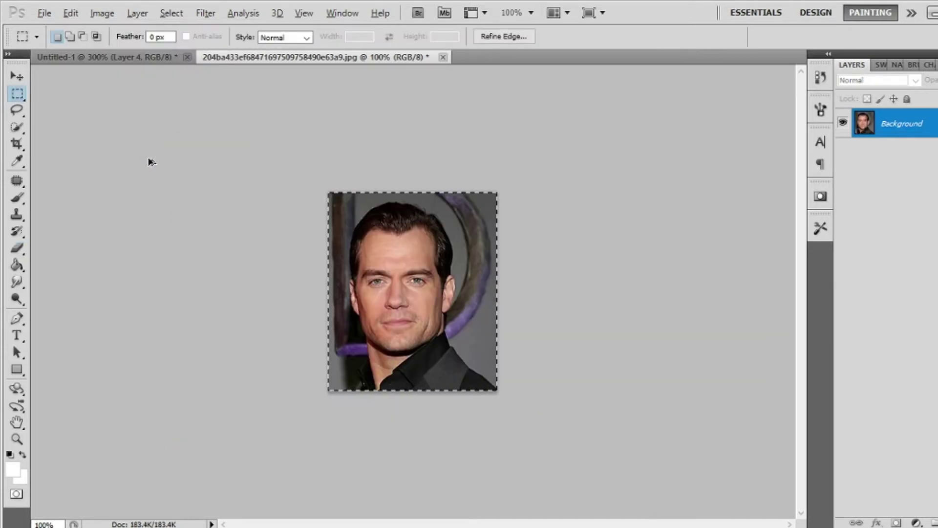
pyautogui.hotkey('ctrl', 'alt', 'i')
pyautogui.press('Escape')
# Move the cropped portrait into the forest composition as a new layer and close the source image
pyautogui.moveTo(283, 58); pyautogui.dragTo(215, 116)
pyautogui.click(17, 77)
pyautogui.moveTo(432, 233); pyautogui.dragTo(629, 222)
pyautogui.click(582, 118)
pyautogui.click(483, 225)
# Scale the portrait to about 34% and position it over the suited man's neck
pyautogui.hotkey('ctrl', 't')
pyautogui.moveTo(244, 89); pyautogui.dragTo(484, 348)
pyautogui.moveTo(741, 390); pyautogui.dragTo(631, 146)
pyautogui.moveTo(643, 108); pyautogui.dragTo(542, 228)
pyautogui.moveTo(499, 312); pyautogui.dragTo(557, 191)
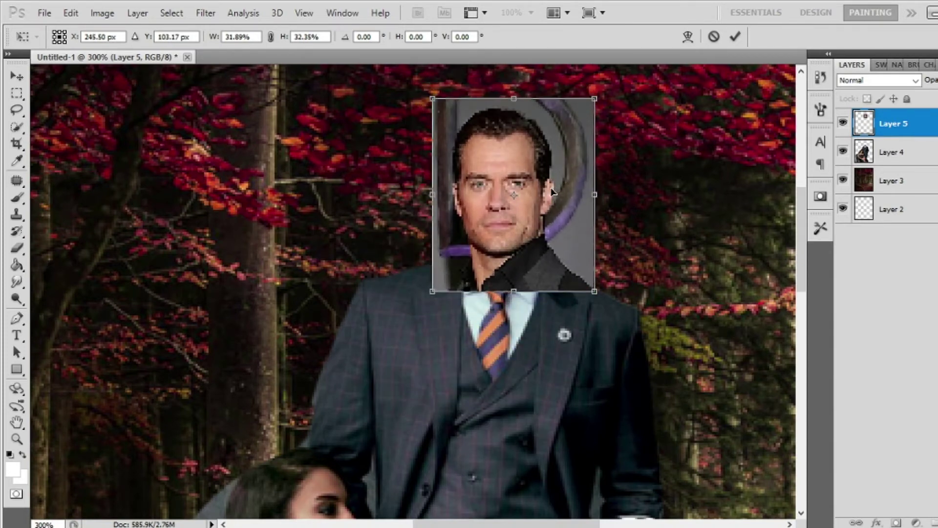
pyautogui.moveTo(597, 98); pyautogui.dragTo(607, 84)
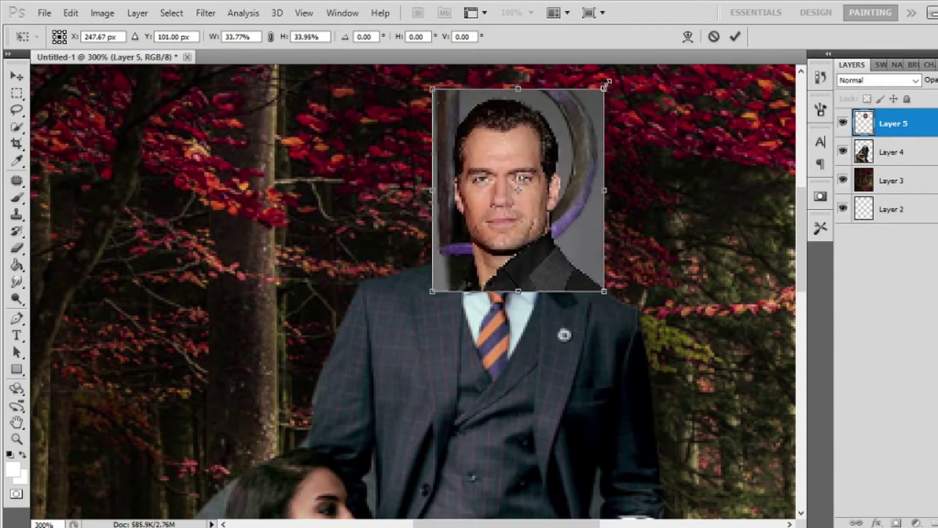
# Fine-align the portrait over the remaining chin at reduced layer opacity, restore full opacity and apply the transform
pyautogui.press('5')
pyautogui.moveTo(447, 219)
pyautogui.mouseDown()
pyautogui.moveTo(443, 188)
pyautogui.moveTo(444, 215)
pyautogui.mouseUp()
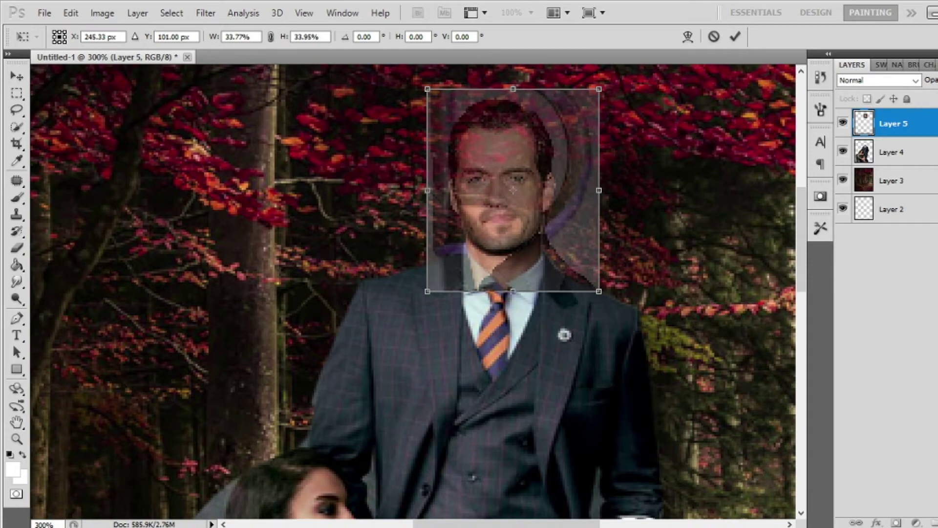
pyautogui.press('0')
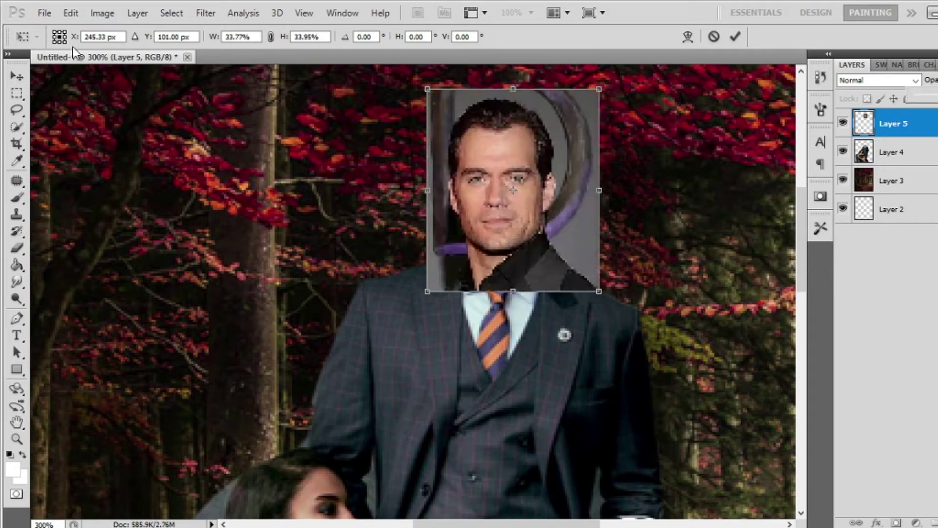
pyautogui.press('v')
pyautogui.click(424, 215)
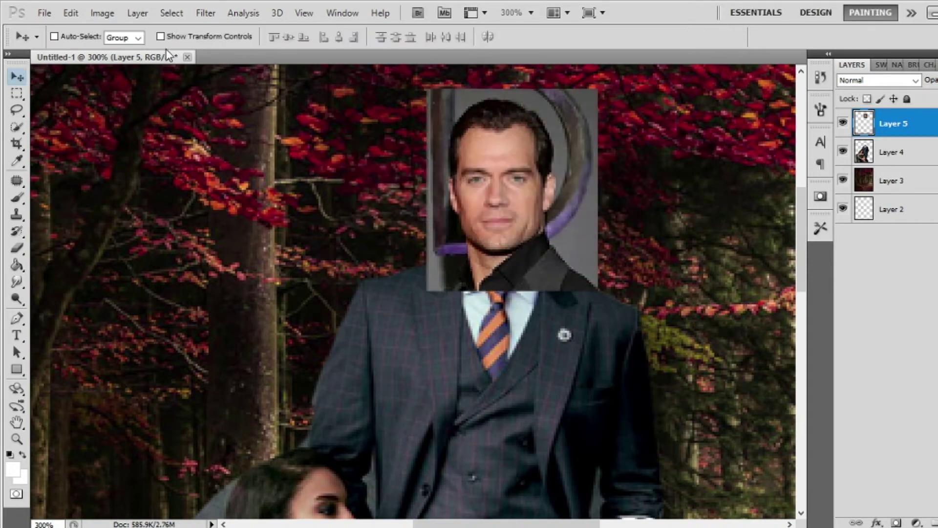
# Add a Hide All layer mask to the portrait layer and reveal the face, hair and neck with a soft 36 px white Brush
pyautogui.click(103, 13)
pyautogui.moveTo(138, 13)
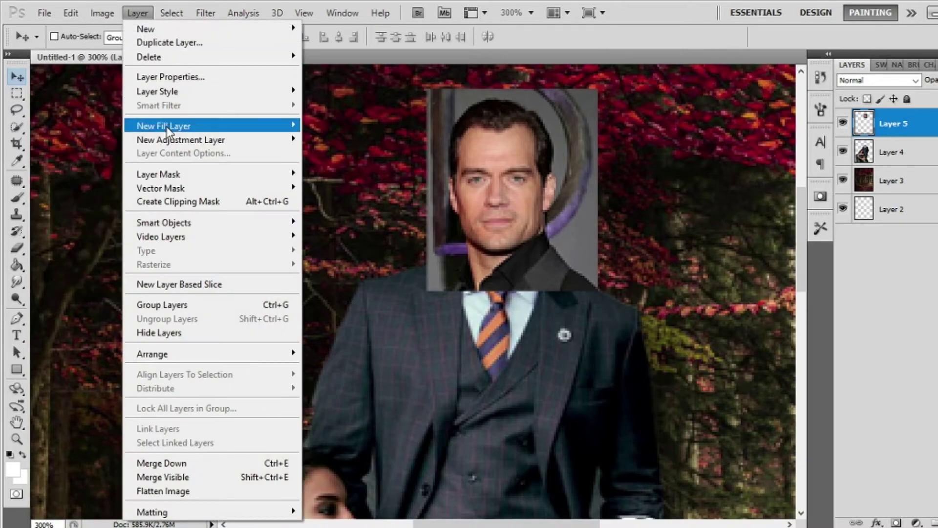
pyautogui.moveTo(177, 175)
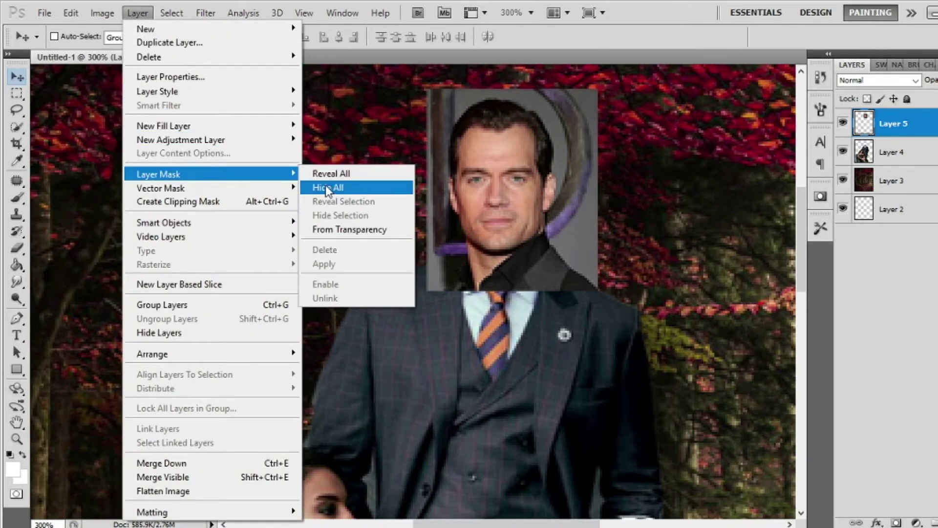
pyautogui.click(16, 198)
pyautogui.moveTo(440, 184)
pyautogui.mouseDown()
pyautogui.moveTo(471, 203)
pyautogui.moveTo(517, 211)
pyautogui.moveTo(521, 159)
pyautogui.moveTo(469, 161)
pyautogui.moveTo(464, 195)
pyautogui.moveTo(480, 110)
pyautogui.moveTo(513, 126)
pyautogui.moveTo(542, 161)
pyautogui.mouseUp()
pyautogui.moveTo(505, 224); pyautogui.dragTo(481, 239)
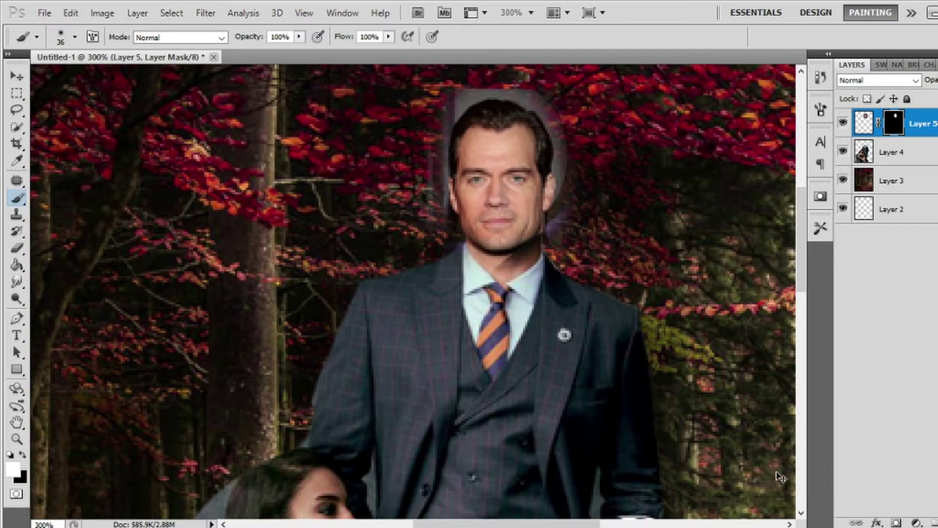
# Erase the halo along the right side of the new head and neck on the layer mask with the 16 px Eraser
pyautogui.hotkey('ctrl', '+')
pyautogui.scroll(1, 176, 159)
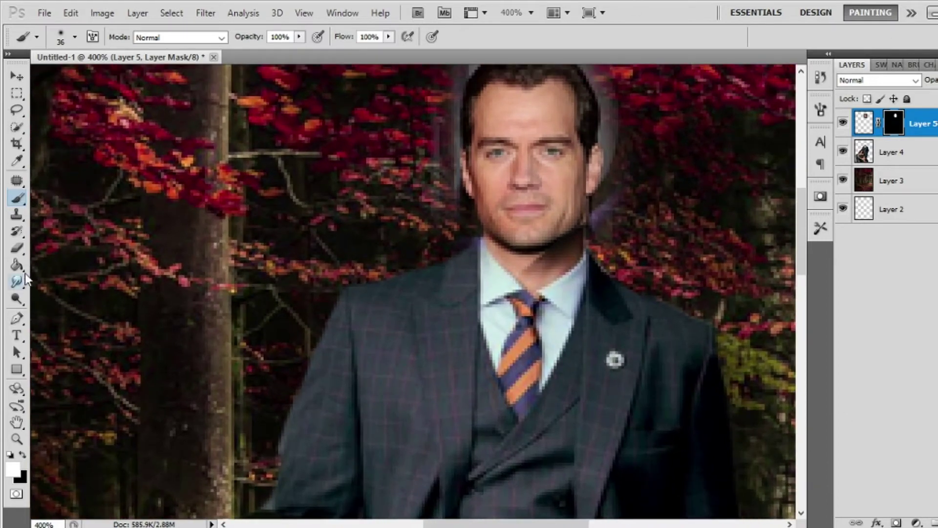
pyautogui.click(18, 250)
pyautogui.scroll(2, 608, 240)
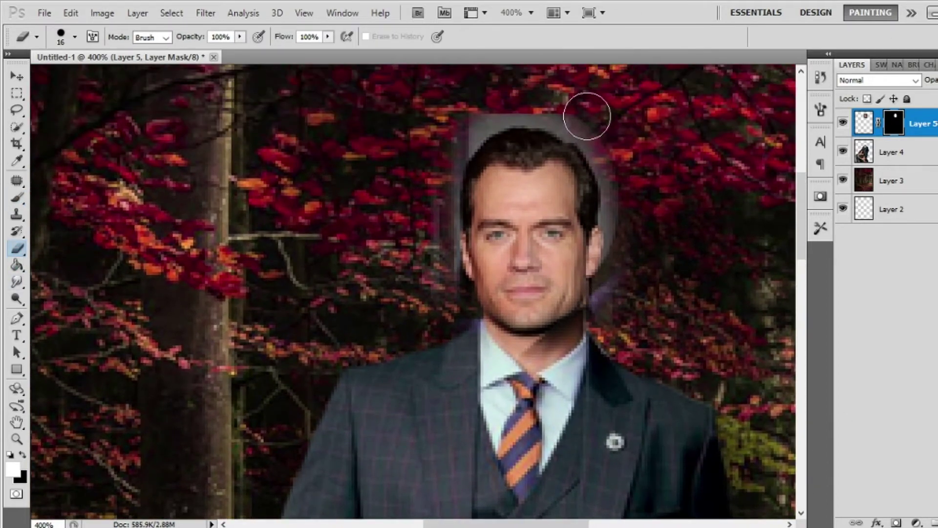
pyautogui.moveTo(575, 120)
pyautogui.mouseDown()
pyautogui.moveTo(610, 147)
pyautogui.moveTo(622, 185)
pyautogui.moveTo(628, 239)
pyautogui.moveTo(607, 366)
pyautogui.mouseUp()
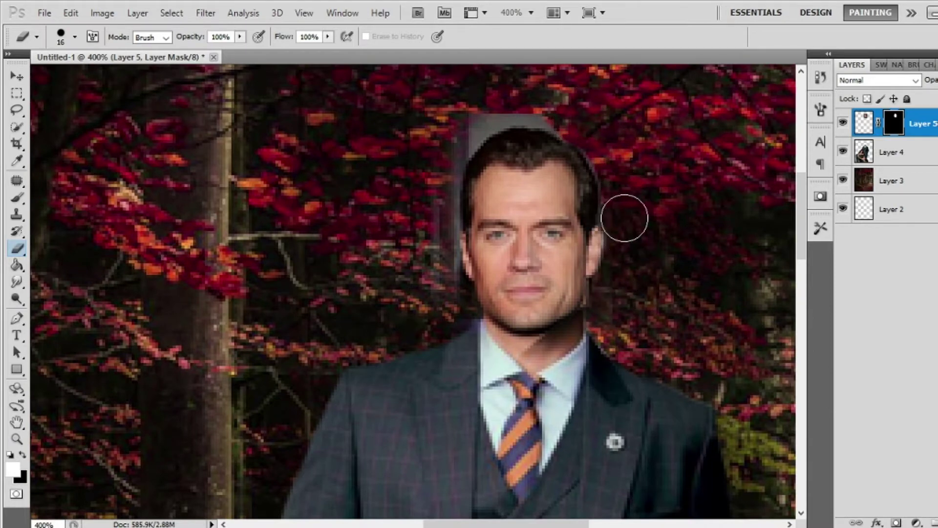
# Erase the halo above the hair and along the left side of the new head on the mask, and check the whole composition
pyautogui.moveTo(569, 109)
pyautogui.mouseDown()
pyautogui.moveTo(516, 97)
pyautogui.moveTo(476, 108)
pyautogui.moveTo(521, 101)
pyautogui.moveTo(498, 100)
pyautogui.moveTo(423, 160)
pyautogui.mouseUp()
pyautogui.scroll(-1, 423, 159)
pyautogui.scroll(-1, 423, 159)
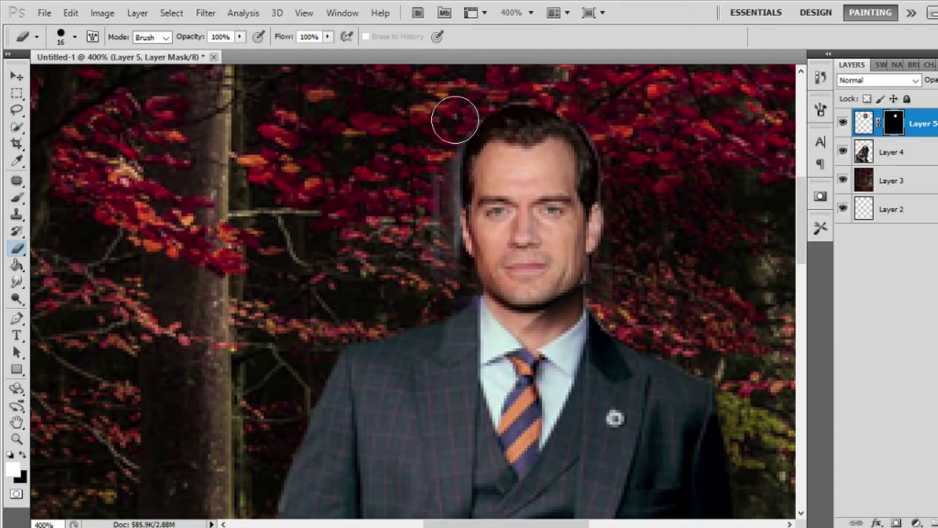
pyautogui.moveTo(434, 175)
pyautogui.mouseDown()
pyautogui.moveTo(429, 234)
pyautogui.moveTo(433, 180)
pyautogui.moveTo(451, 285)
pyautogui.mouseUp()
pyautogui.scroll(-5, 450, 284)
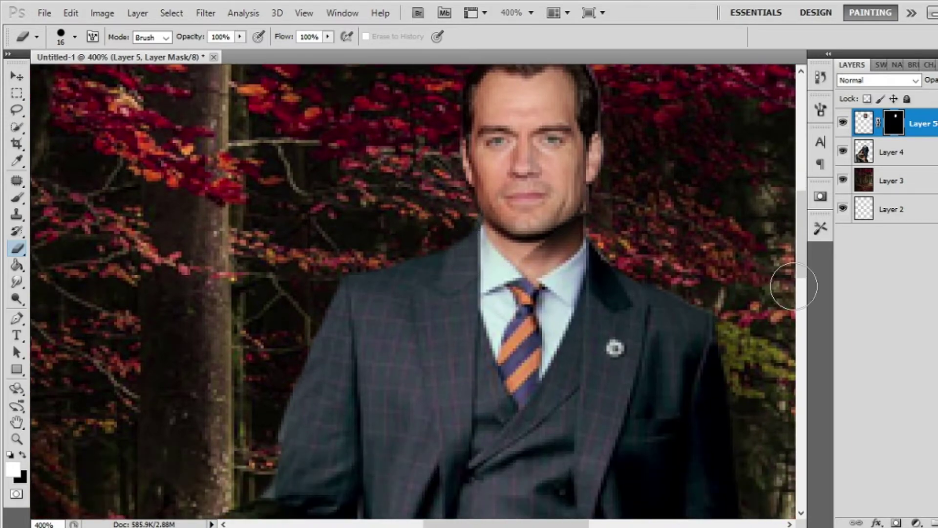
pyautogui.scroll(-4, 794, 283)
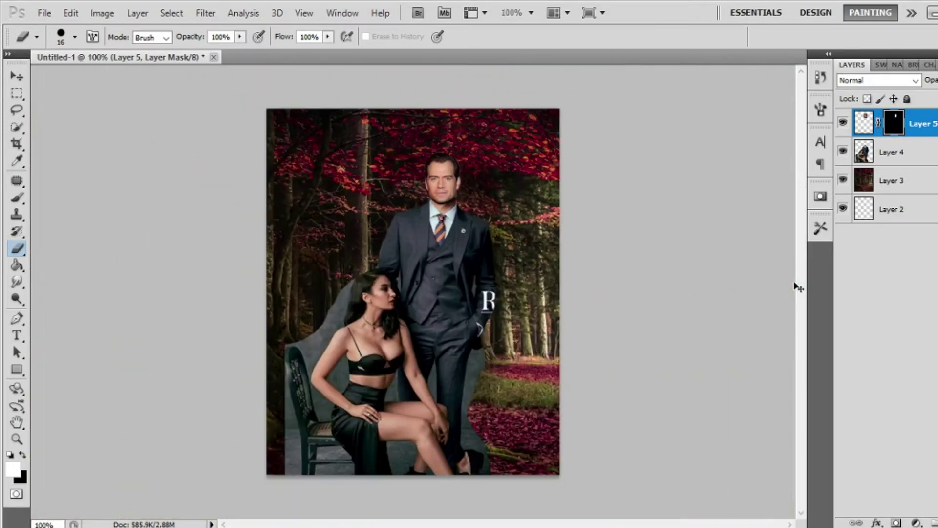
# Erase the remaining edge beside the man's jaw and neck on the portrait layer's mask, and check the whole composition
pyautogui.scroll(1, 795, 287)
pyautogui.scroll(1, 795, 286)
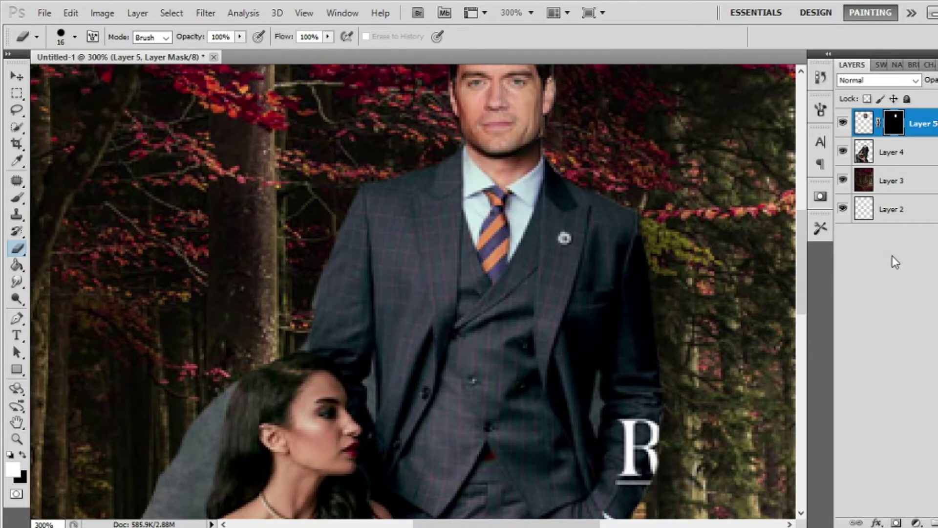
pyautogui.scroll(2, 634, 274)
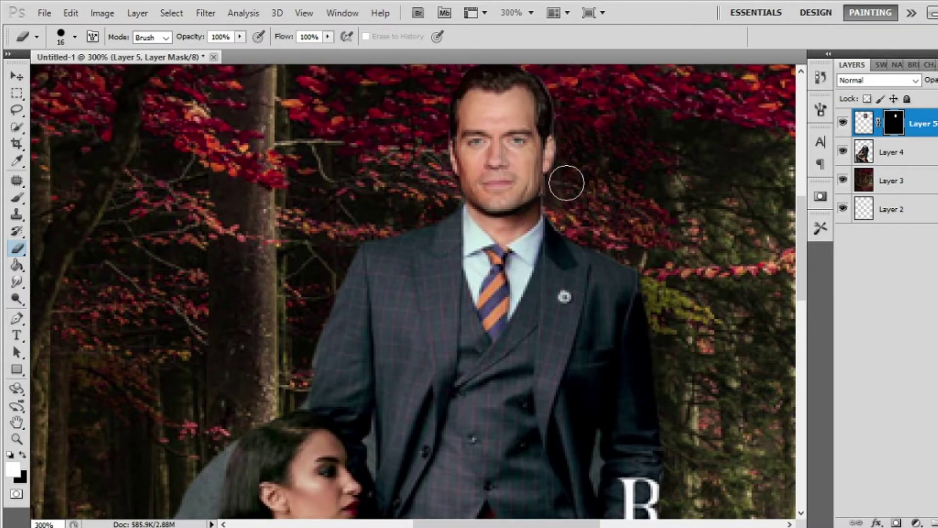
pyautogui.moveTo(557, 201); pyautogui.dragTo(564, 226)
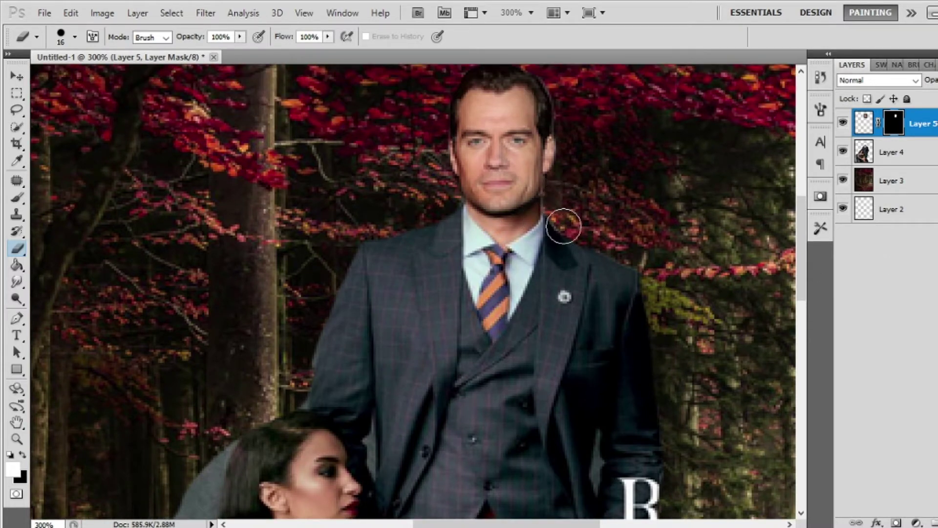
pyautogui.scroll(1, 572, 183)
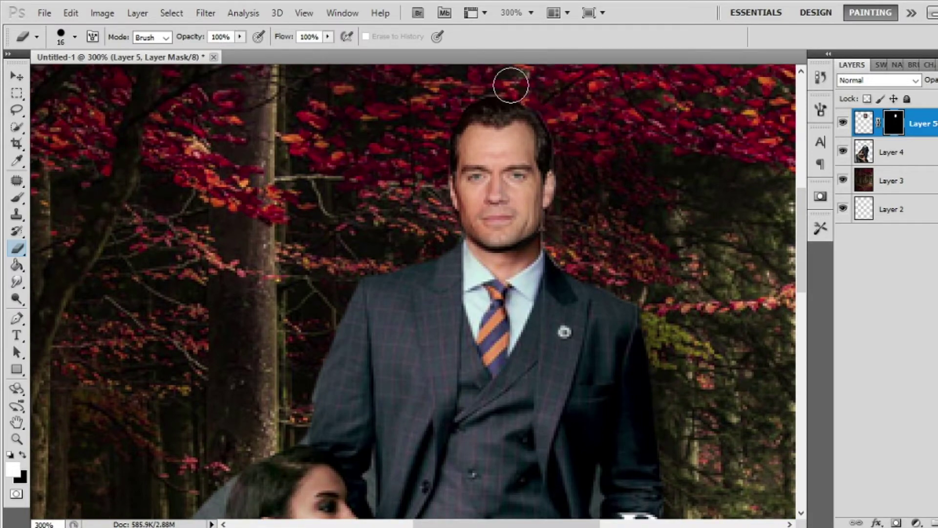
pyautogui.hotkey('ctrl', '-')
pyautogui.hotkey('ctrl', '-')
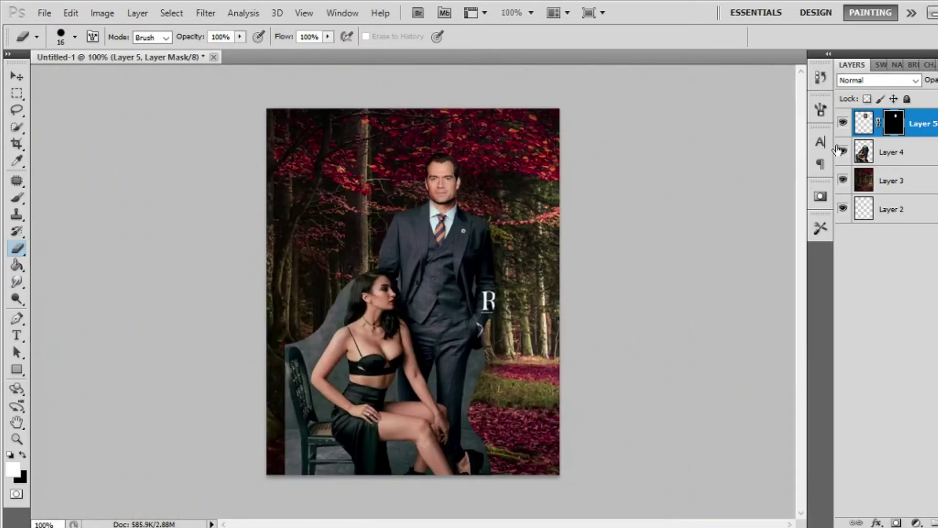
# Hide and show the man's portrait layer to compare the composite with and without the replaced head
pyautogui.hotkey('ctrl', '+')
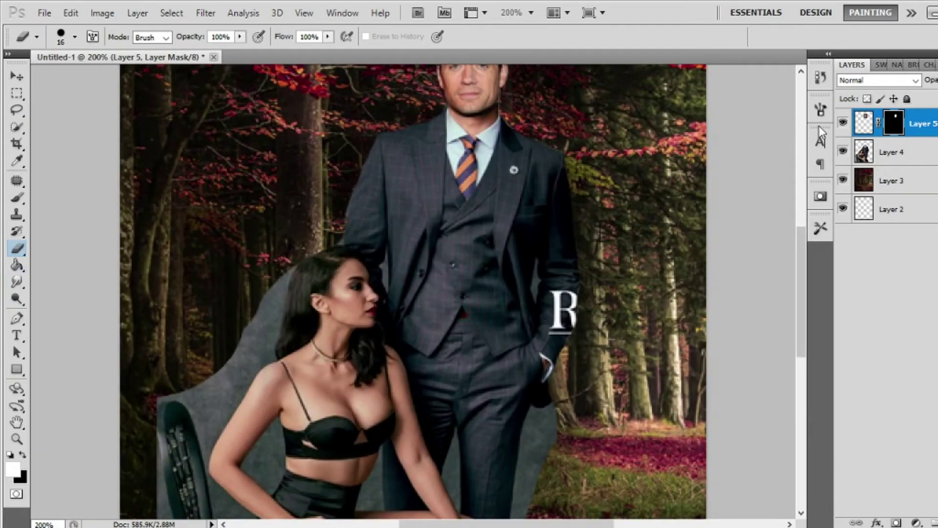
pyautogui.click(842, 123)
pyautogui.click(842, 124)
pyautogui.click(843, 124)
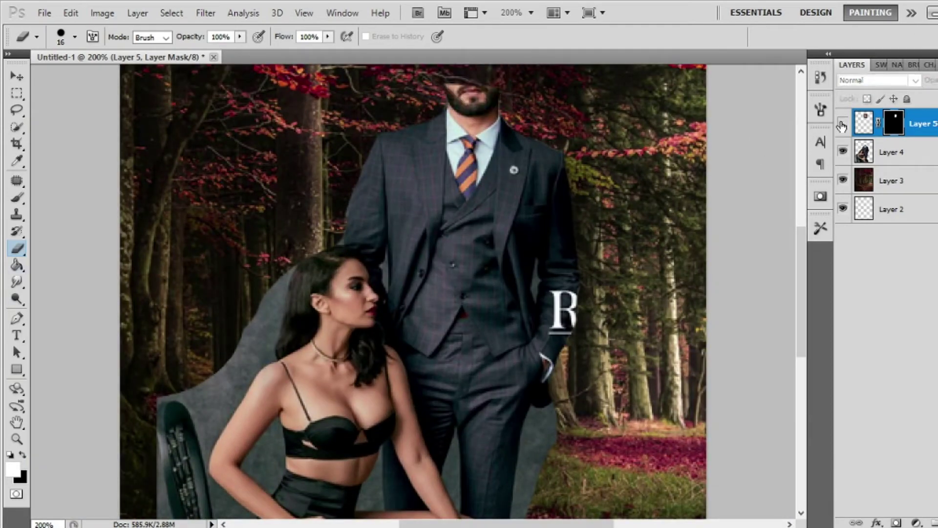
pyautogui.click(842, 124)
pyautogui.scroll(3, 766, 167)
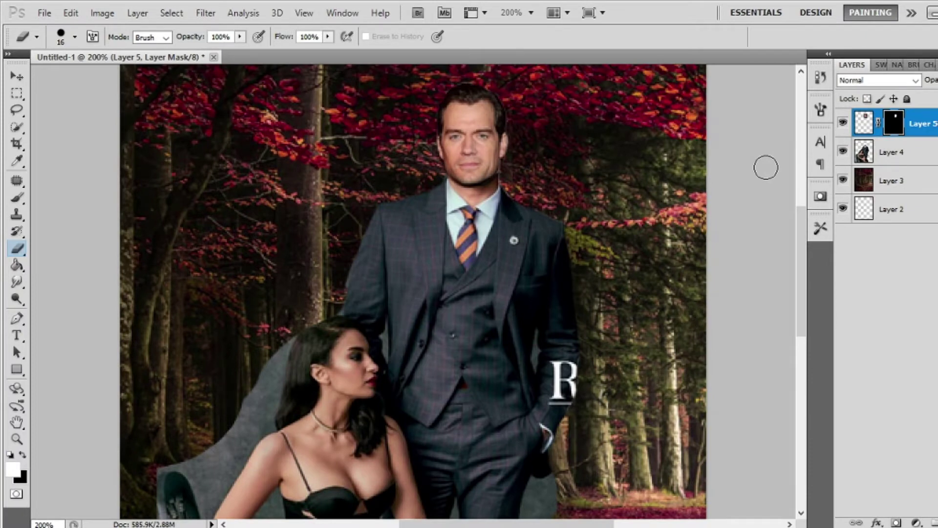
pyautogui.click(16, 77)
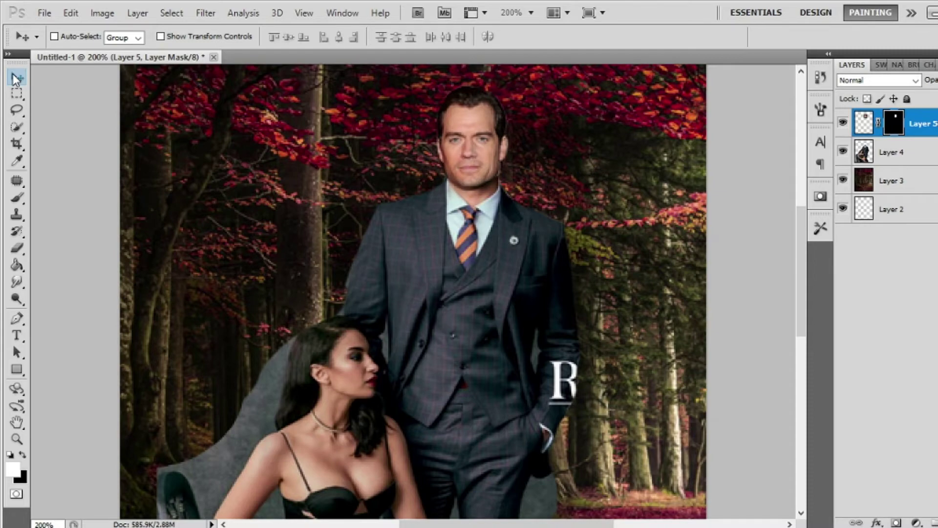
pyautogui.scroll(-3, 15, 77)
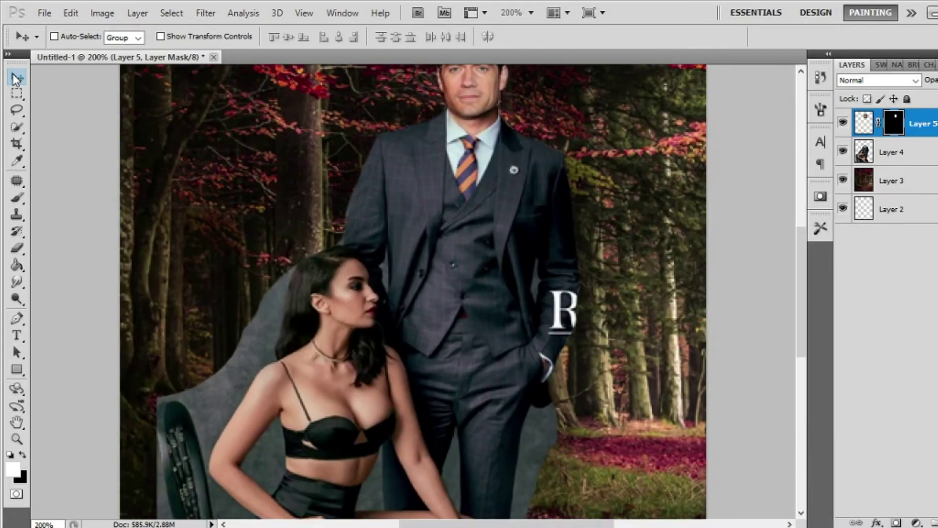
pyautogui.hotkey('ctrl', 'o')
pyautogui.scroll(-3, 488, 254)
pyautogui.scroll(3, 489, 254)
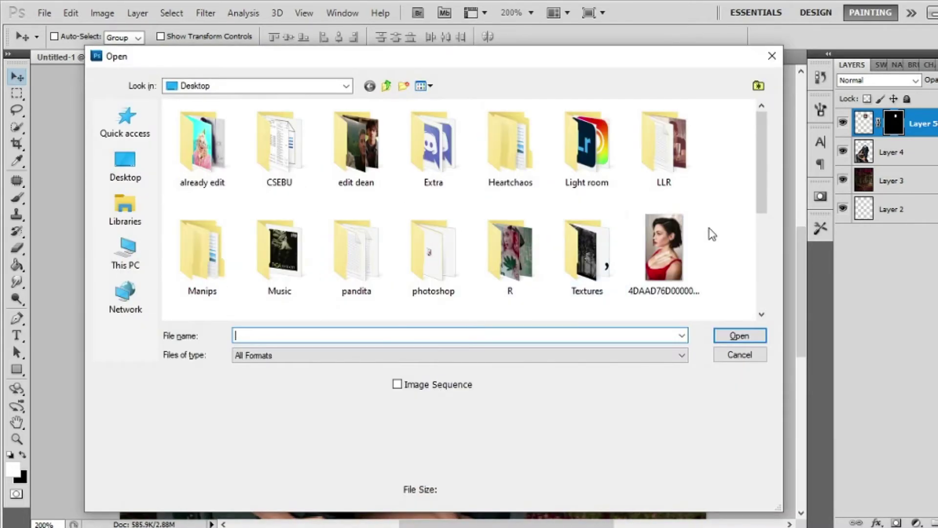
pyautogui.click(651, 260)
pyautogui.doubleClick(651, 260)
pyautogui.click(102, 13)
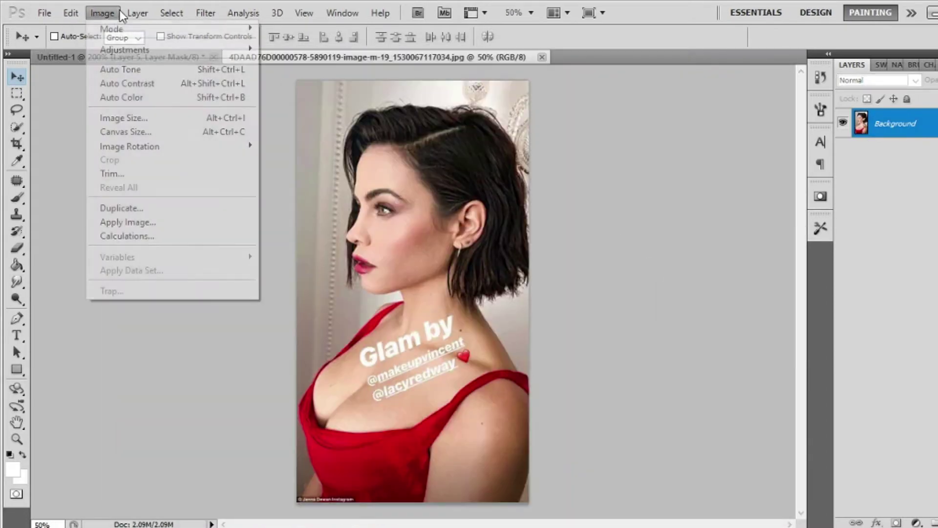
pyautogui.moveTo(185, 156)
pyautogui.click(303, 206)
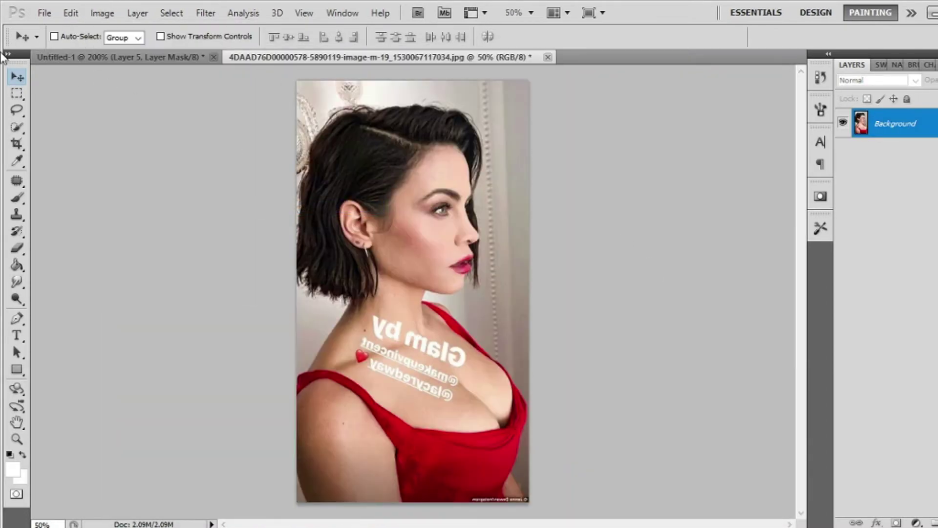
# Copy a rectangular area around the woman's face in the flipped photo and paste it into the Untitled-1 composite
pyautogui.click(17, 94)
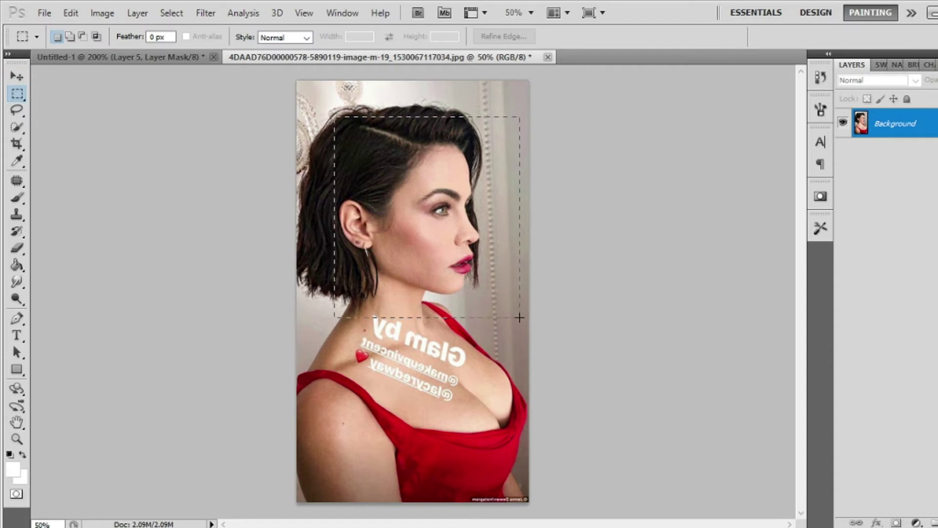
pyautogui.click(131, 55)
pyautogui.hotkey('ctrl', 'v')
# Free-transform the pasted face to about 12.4% width and 12.8% height, rotate it about -6°, and place it over the seated woman's face
pyautogui.hotkey('ctrl', 't')
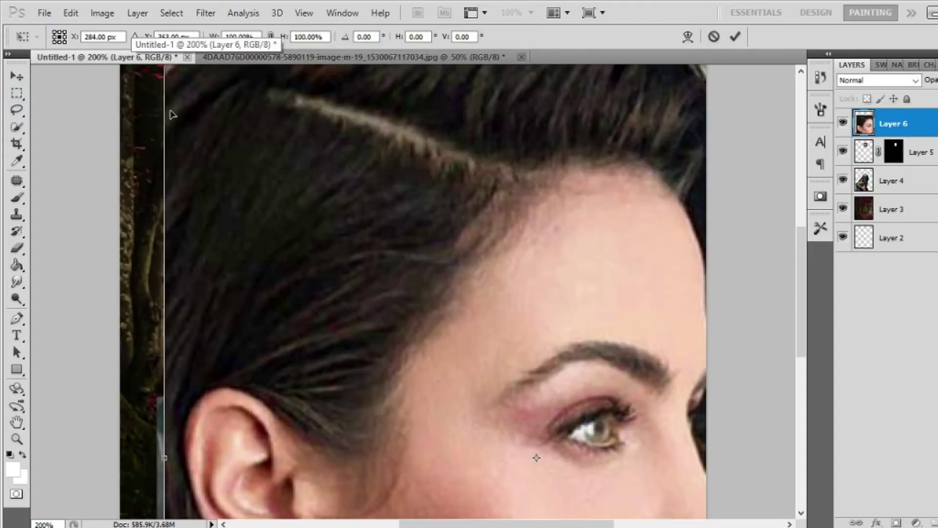
pyautogui.moveTo(167, 117); pyautogui.dragTo(168, 188)
pyautogui.moveTo(165, 126); pyautogui.dragTo(549, 448)
pyautogui.moveTo(609, 492); pyautogui.dragTo(322, 273)
pyautogui.moveTo(382, 326)
pyautogui.mouseDown()
pyautogui.moveTo(361, 342)
pyautogui.moveTo(354, 334)
pyautogui.moveTo(372, 323)
pyautogui.mouseUp()
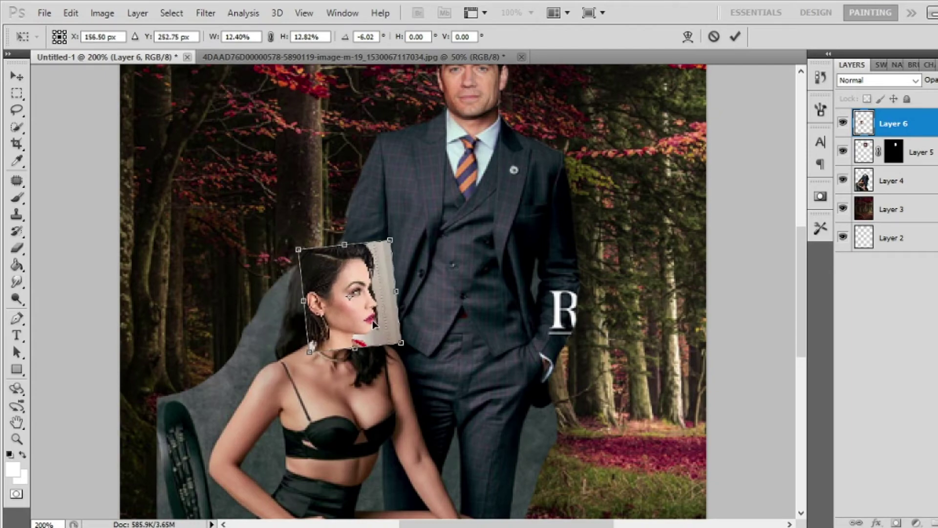
# Fine-align the face at reduced opacity to about 12.07% width, 12.63% height and -8.35° rotation, restore full opacity and apply the transform
pyautogui.scroll(2, 372, 324)
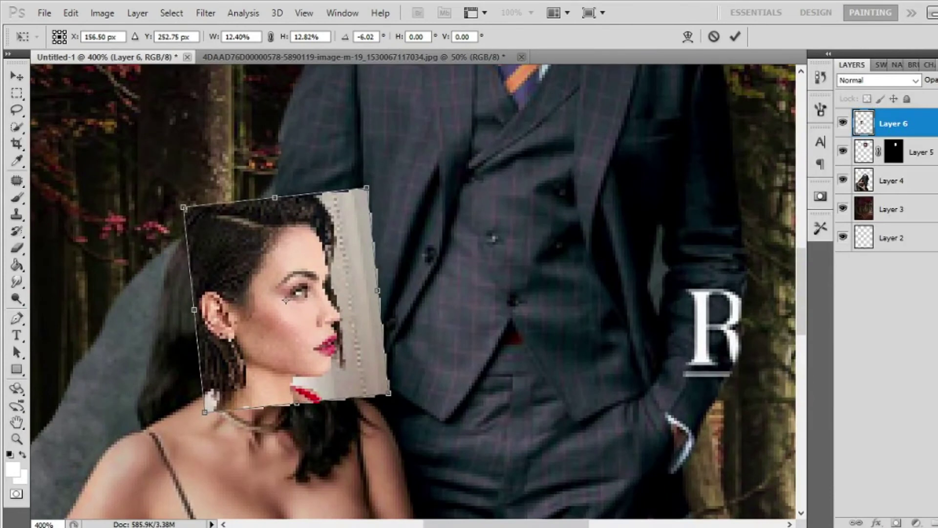
pyautogui.moveTo(401, 297); pyautogui.dragTo(451, 304)
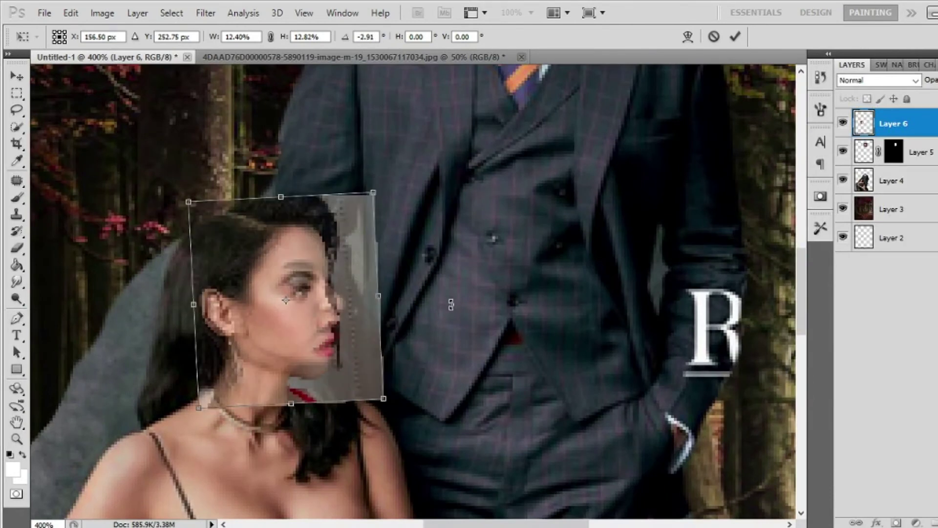
pyautogui.moveTo(268, 341)
pyautogui.mouseDown()
pyautogui.moveTo(264, 329)
pyautogui.moveTo(273, 333)
pyautogui.mouseUp()
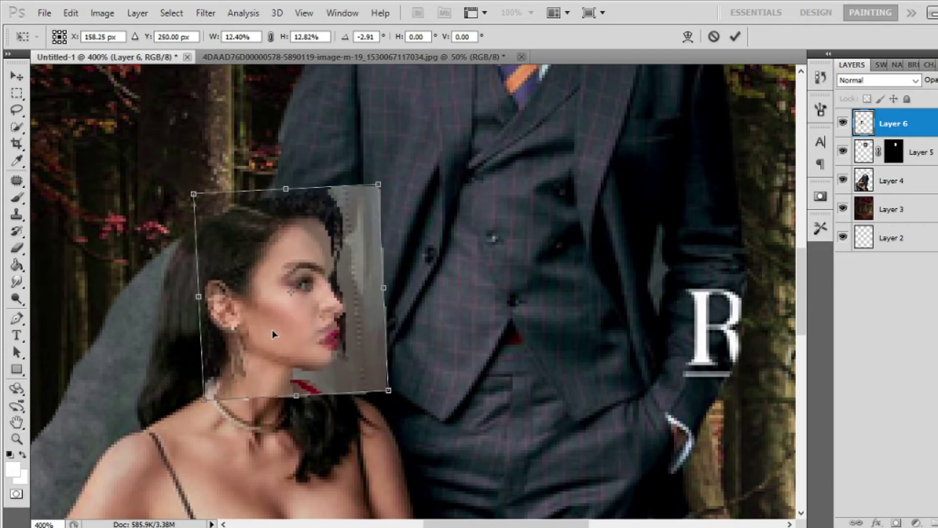
pyautogui.moveTo(377, 184); pyautogui.dragTo(384, 237)
pyautogui.moveTo(364, 185); pyautogui.dragTo(366, 179)
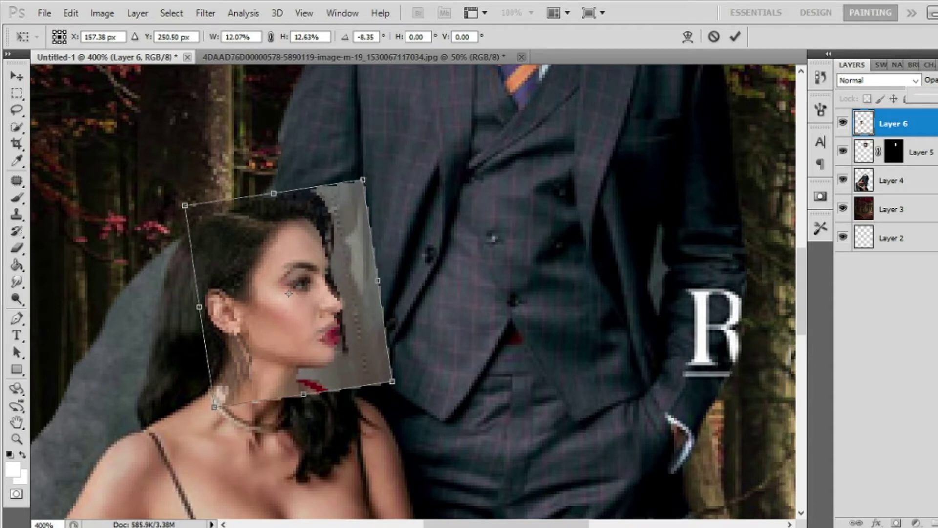
pyautogui.click(16, 76)
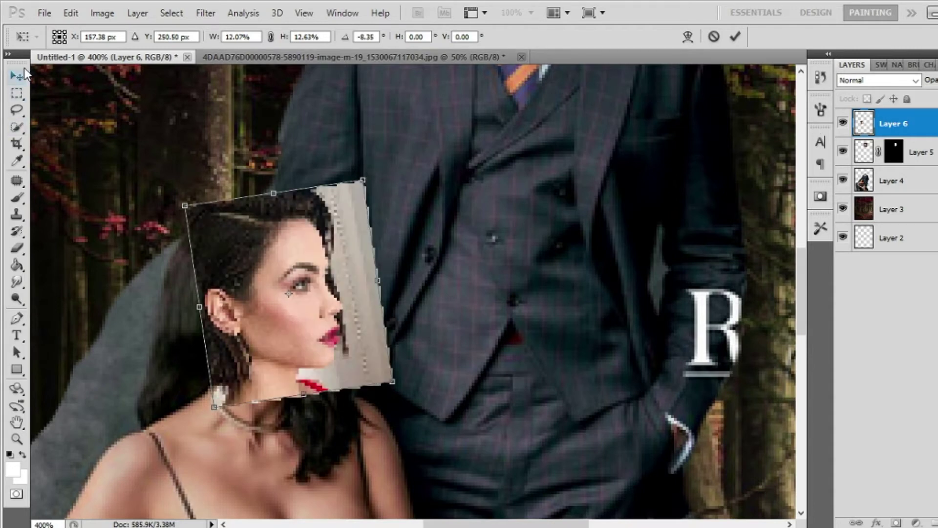
pyautogui.click(426, 218)
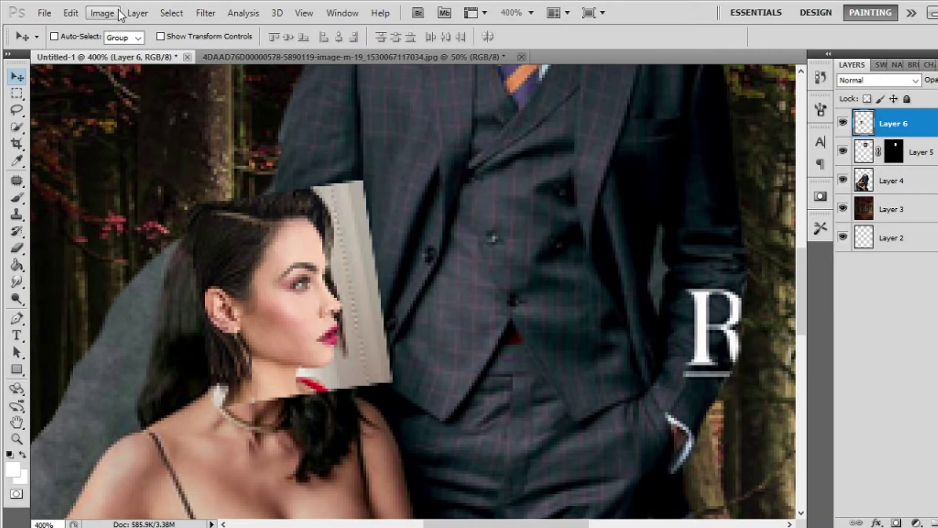
# Add a Hide All mask to the pasted face layer and reveal the face and neck with the soft 36 px white Brush
pyautogui.click(137, 13)
pyautogui.moveTo(192, 181)
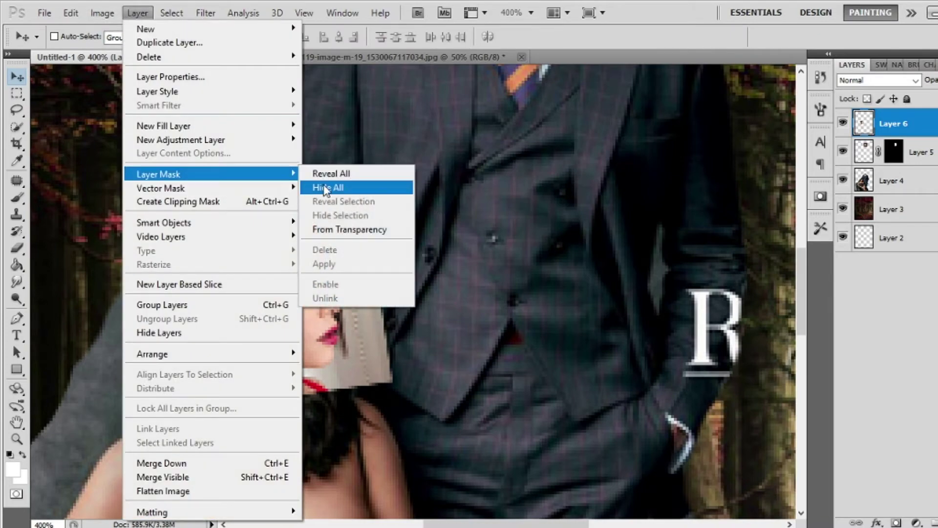
pyautogui.click(326, 190)
pyautogui.press('b')
pyautogui.moveTo(239, 308)
pyautogui.mouseDown()
pyautogui.moveTo(298, 313)
pyautogui.moveTo(303, 333)
pyautogui.moveTo(308, 293)
pyautogui.moveTo(277, 245)
pyautogui.moveTo(290, 230)
pyautogui.mouseUp()
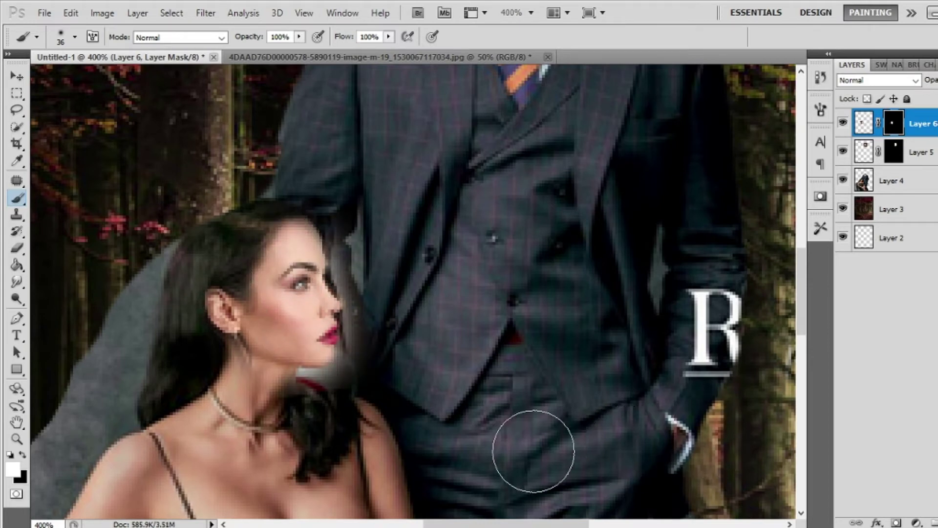
# Scale the masked face to about 97.5% width and 95.5% height with Free Transform and apply it
pyautogui.hotkey('ctrl', 't')
pyautogui.moveTo(395, 176); pyautogui.dragTo(391, 186)
pyautogui.click(18, 77)
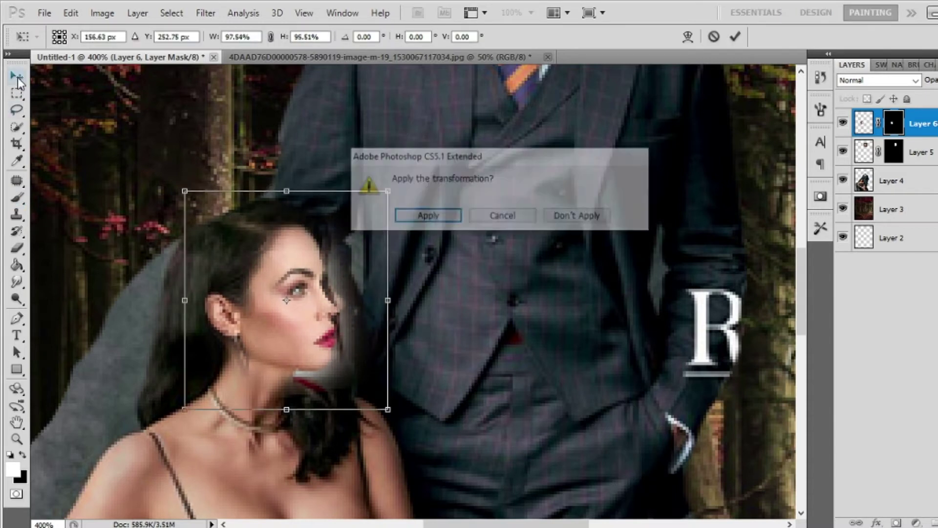
pyautogui.press('Return')
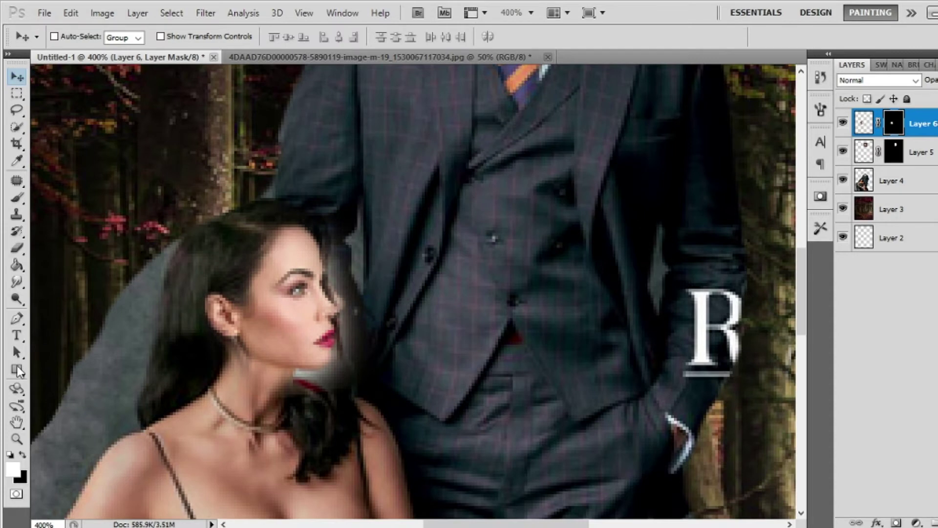
# Set the Eraser to 9 px and erase the halo under the chin and in front of the woman's face on the mask
pyautogui.click(19, 244)
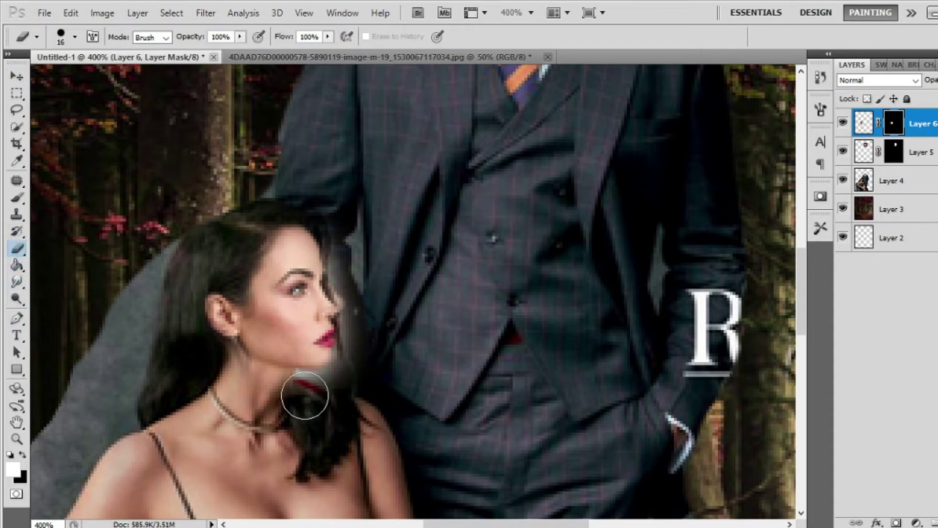
pyautogui.click(54, 40)
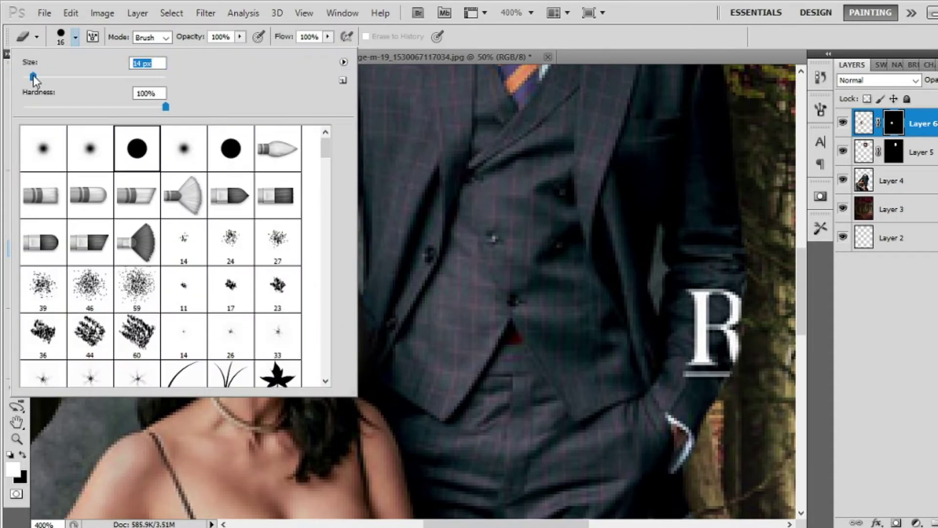
pyautogui.click(295, 452)
pyautogui.moveTo(302, 383)
pyautogui.mouseDown()
pyautogui.moveTo(325, 387)
pyautogui.moveTo(285, 411)
pyautogui.mouseUp()
pyautogui.moveTo(314, 383)
pyautogui.mouseDown()
pyautogui.moveTo(342, 372)
pyautogui.moveTo(350, 326)
pyautogui.mouseUp()
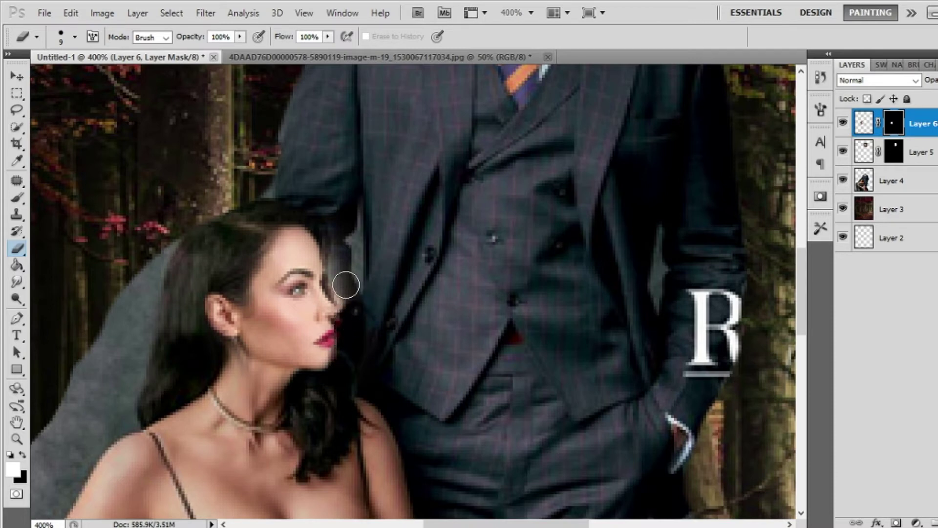
pyautogui.moveTo(333, 213); pyautogui.dragTo(336, 283)
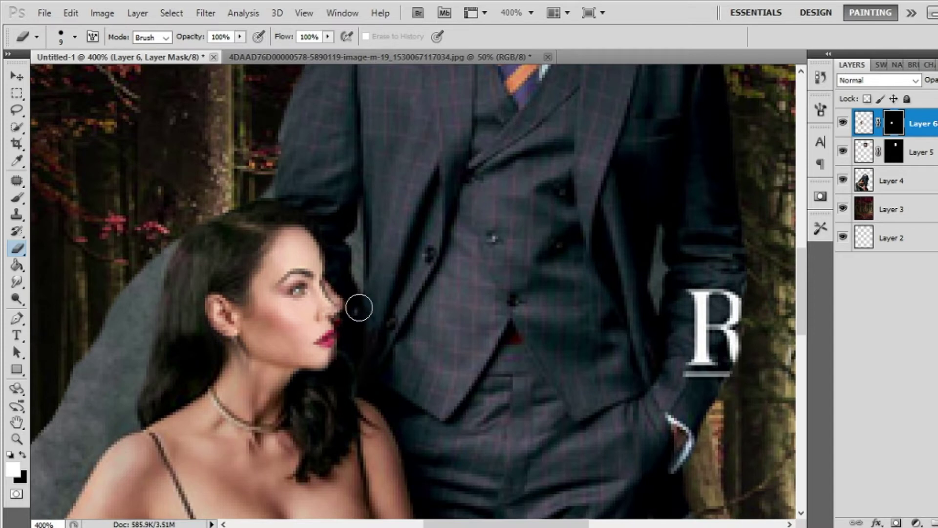
# Nudge the new face slightly up and toward the man, enlarge it slightly with Free Transform and apply the transformation
pyautogui.click(19, 77)
pyautogui.moveTo(215, 278)
pyautogui.mouseDown()
pyautogui.moveTo(218, 259)
pyautogui.moveTo(218, 270)
pyautogui.mouseUp()
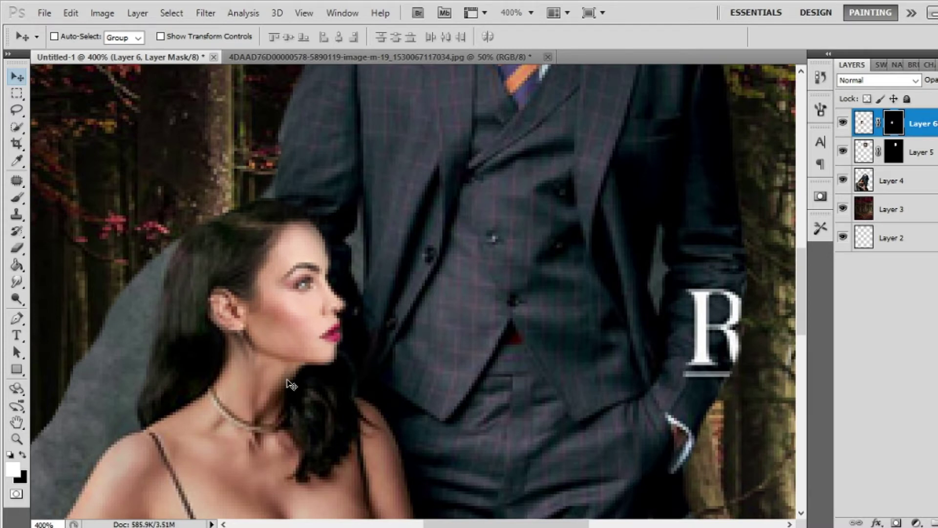
pyautogui.hotkey('ctrl', 't')
pyautogui.moveTo(190, 404); pyautogui.dragTo(184, 410)
pyautogui.click(22, 80)
pyautogui.press('Return')
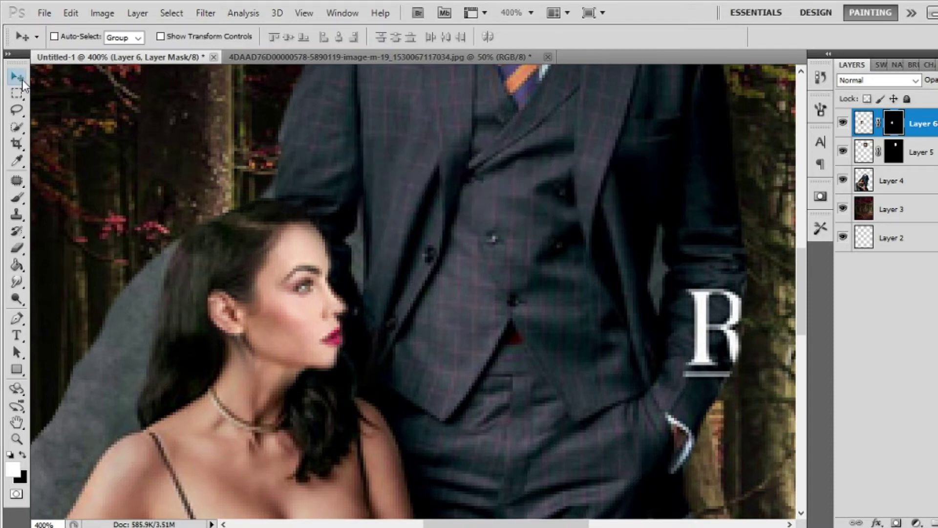
# Set the Eraser to a soft 30 px brush for working on the woman's face mask
pyautogui.hotkey('ctrl', '-')
pyautogui.hotkey('ctrl', '-')
pyautogui.hotkey('ctrl', '-')
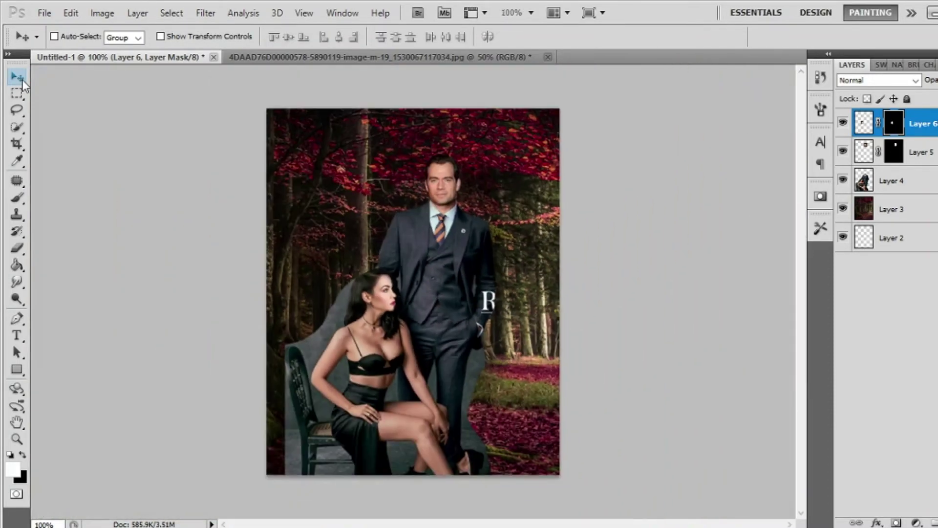
pyautogui.hotkey('ctrl', '-')
pyautogui.hotkey('ctrl', '+')
pyautogui.hotkey('ctrl', '+')
pyautogui.hotkey('ctrl', '+')
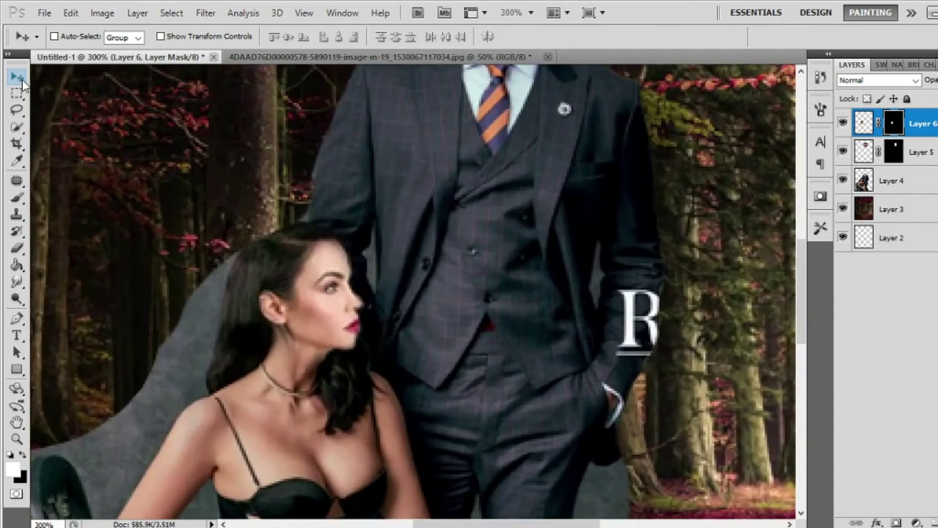
pyautogui.click(18, 248)
pyautogui.click(59, 39)
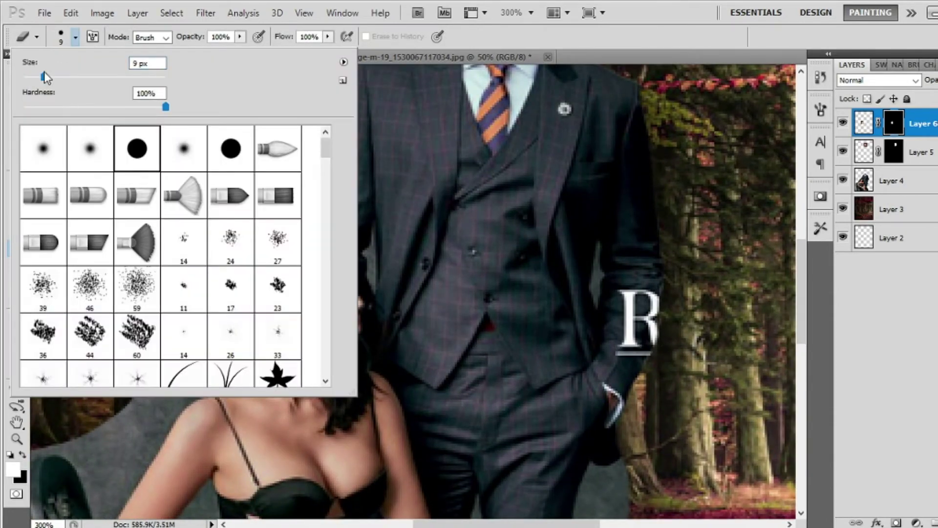
pyautogui.moveTo(43, 74); pyautogui.dragTo(49, 76)
pyautogui.press('Return')
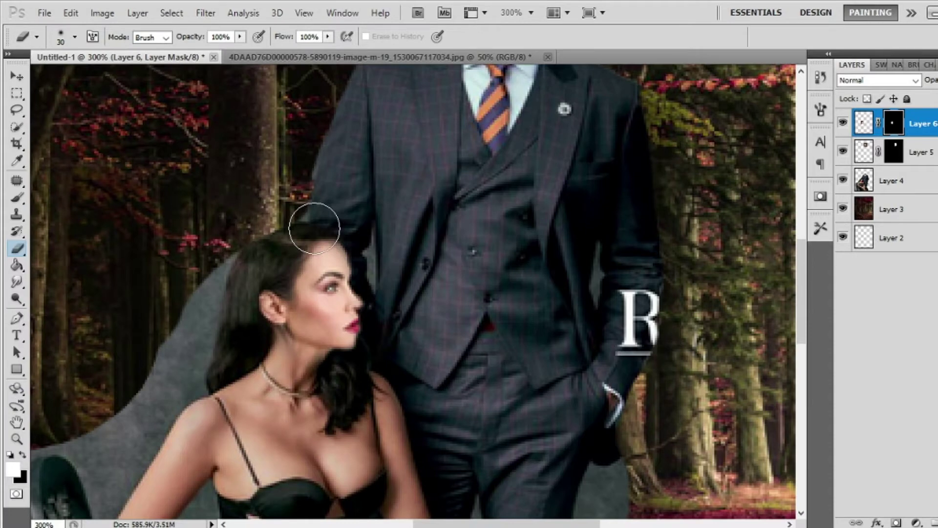
# Try to erase the mask edge at the woman's hairline with the 30 px Eraser and undo the strokes
pyautogui.moveTo(314, 228); pyautogui.dragTo(320, 251)
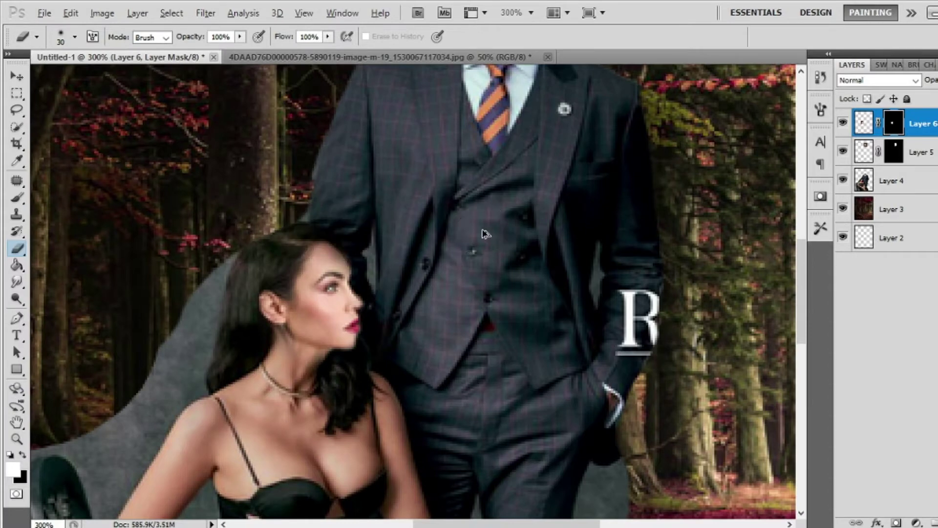
pyautogui.hotkey('ctrl', 'z')
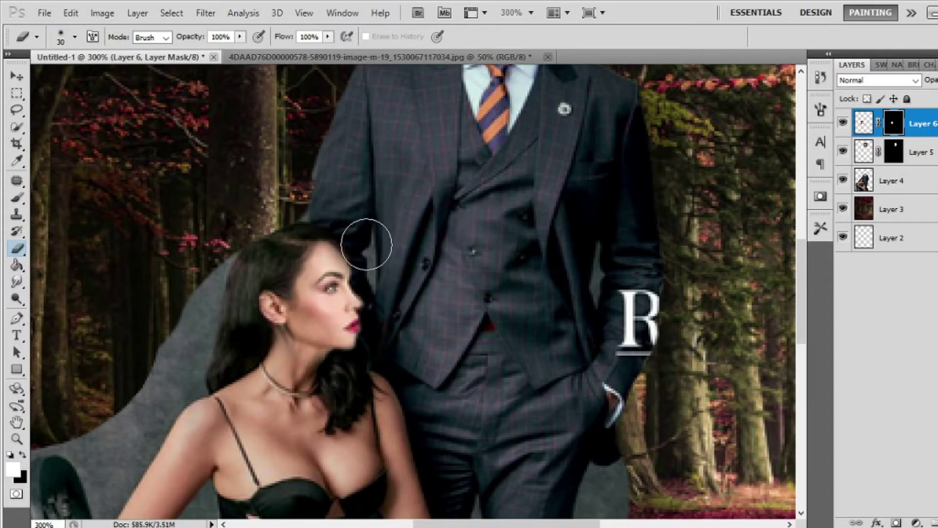
pyautogui.moveTo(310, 210); pyautogui.dragTo(335, 256)
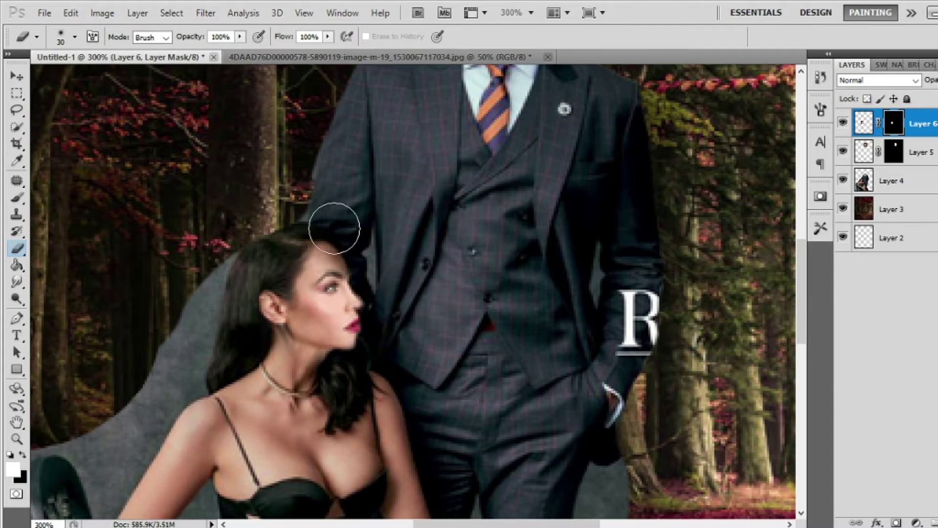
pyautogui.hotkey('ctrl', 'z')
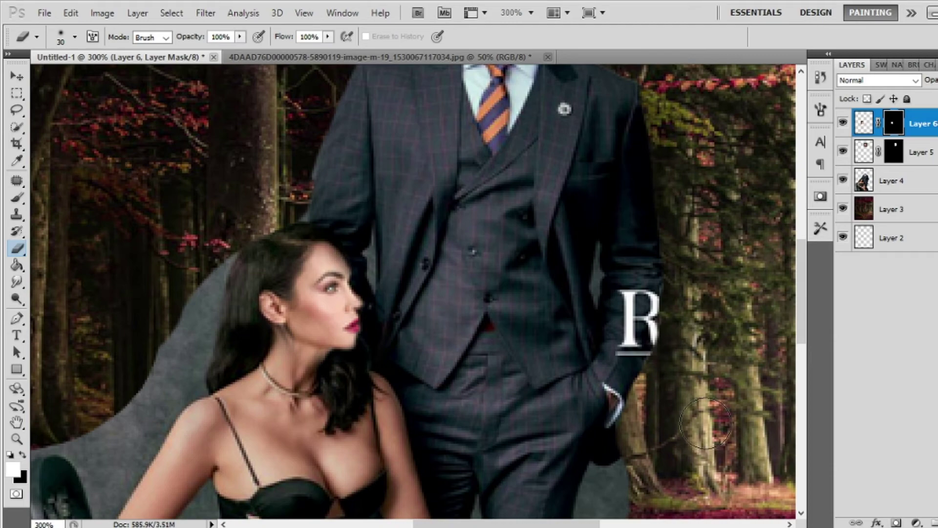
# Close the source portrait document used for the woman's face and return to the Untitled-1 composite
pyautogui.hotkey('ctrl', '-')
pyautogui.hotkey('ctrl', '-')
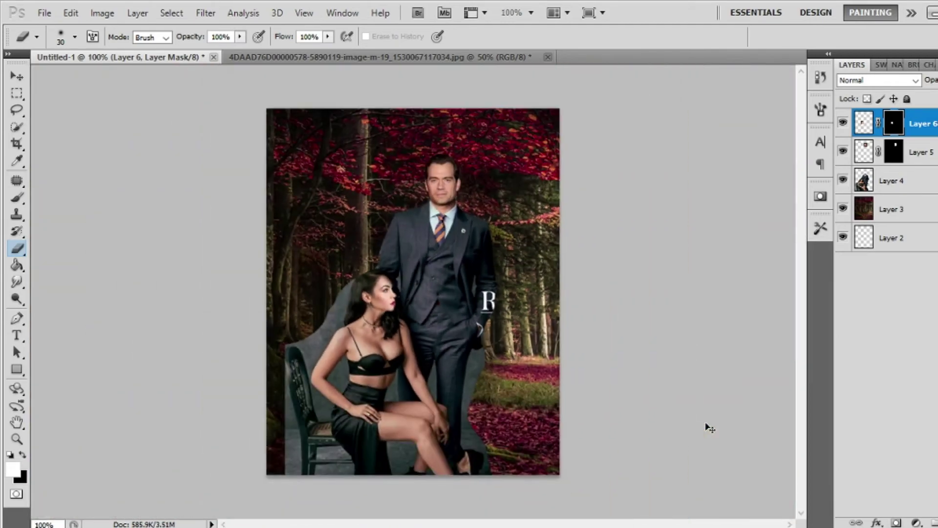
pyautogui.hotkey('ctrl', '+')
pyautogui.hotkey('ctrl', '-')
pyautogui.hotkey('ctrl', '+')
pyautogui.hotkey('ctrl', '-')
pyautogui.click(436, 59)
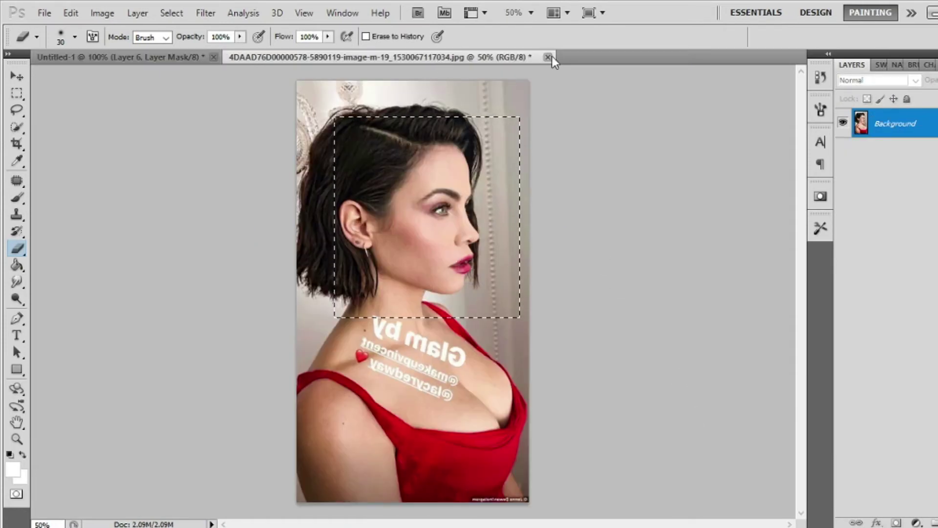
pyautogui.click(548, 56)
pyautogui.click(473, 224)
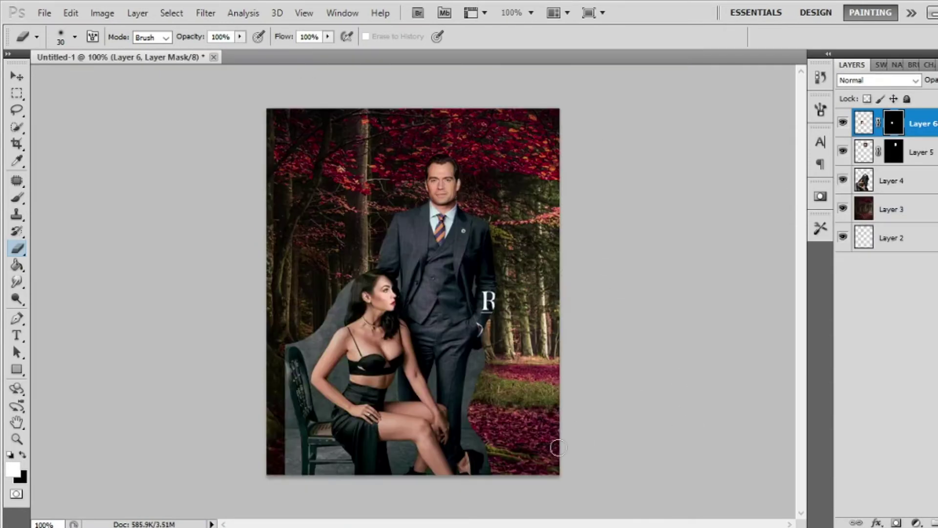
# Try to cover the white letter R on the man's sleeve on Layer 4 with the Clone Stamp and undo it
pyautogui.click(16, 76)
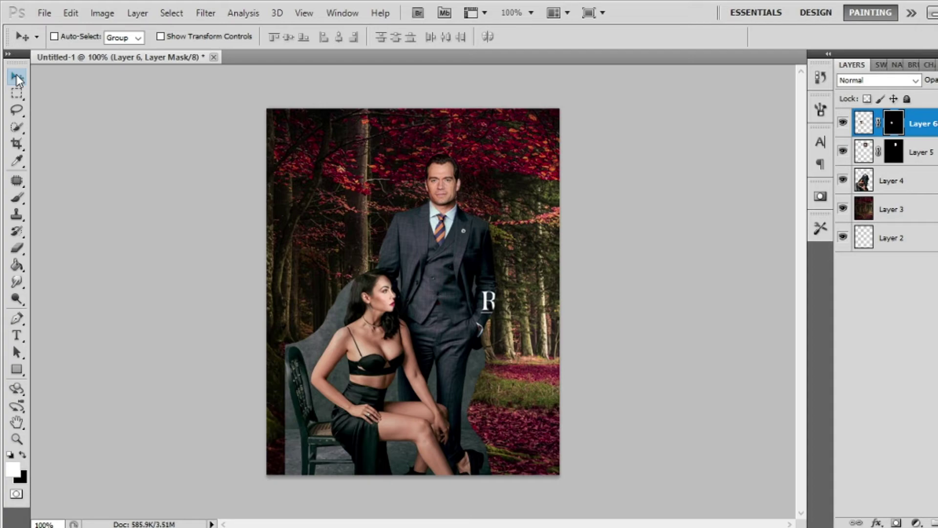
pyautogui.hotkey('ctrl', '+')
pyautogui.hotkey('ctrl', '+')
pyautogui.hotkey('ctrl', '+')
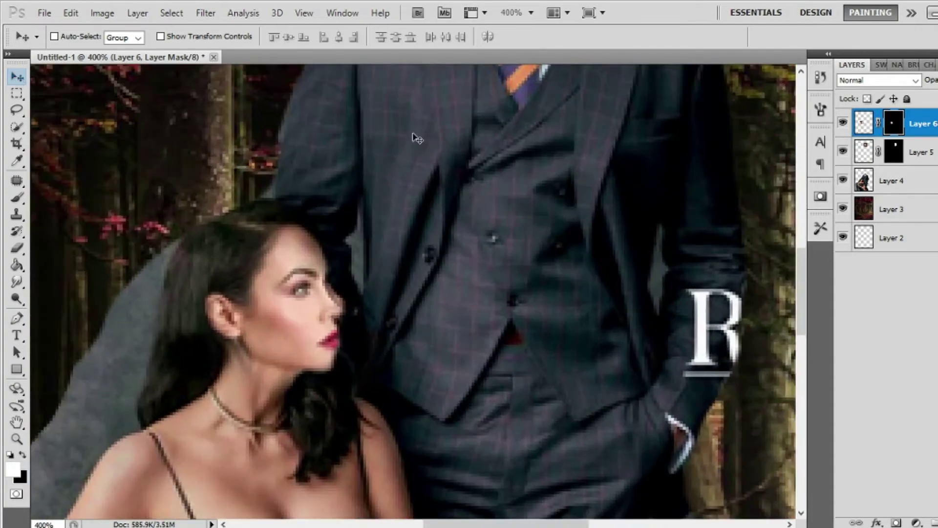
pyautogui.click(924, 191)
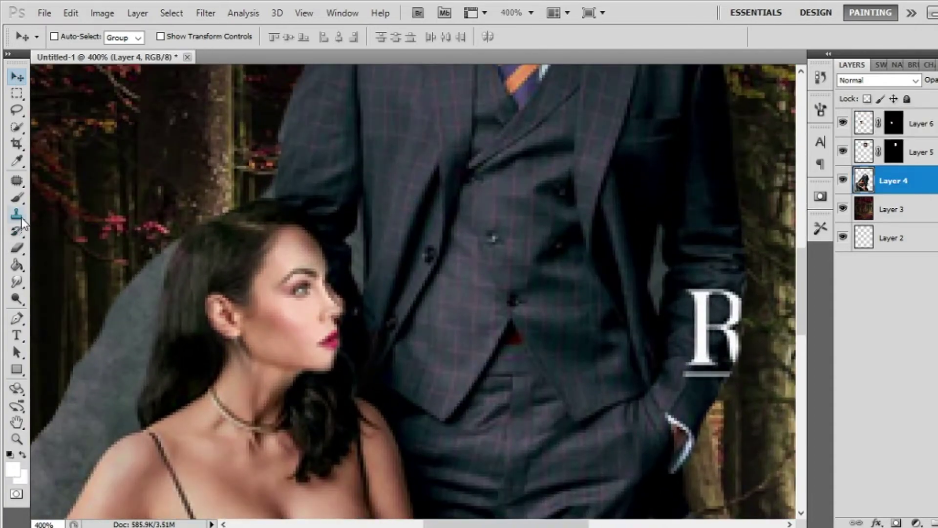
pyautogui.click(21, 219)
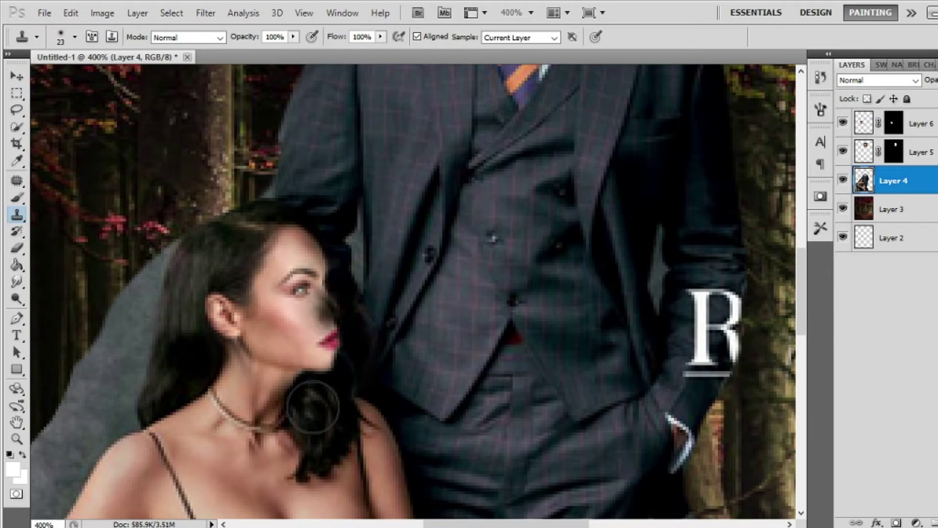
pyautogui.hotkey('ctrl', '-')
pyautogui.hotkey('ctrl', '-')
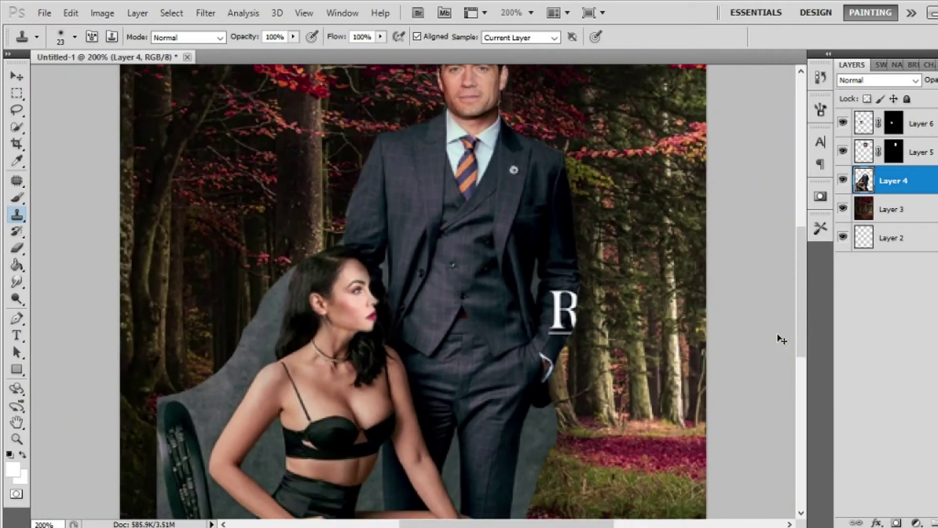
pyautogui.moveTo(555, 276)
pyautogui.mouseDown()
pyautogui.moveTo(561, 288)
pyautogui.moveTo(553, 253)
pyautogui.mouseUp()
pyautogui.moveTo(563, 294); pyautogui.dragTo(554, 326)
pyautogui.hotkey('ctrl', 'z')
# Try to patch out the letter R on a duplicate of Layer 4 with the Patch tool and delete the duplicate
pyautogui.moveTo(934, 190); pyautogui.dragTo(896, 522)
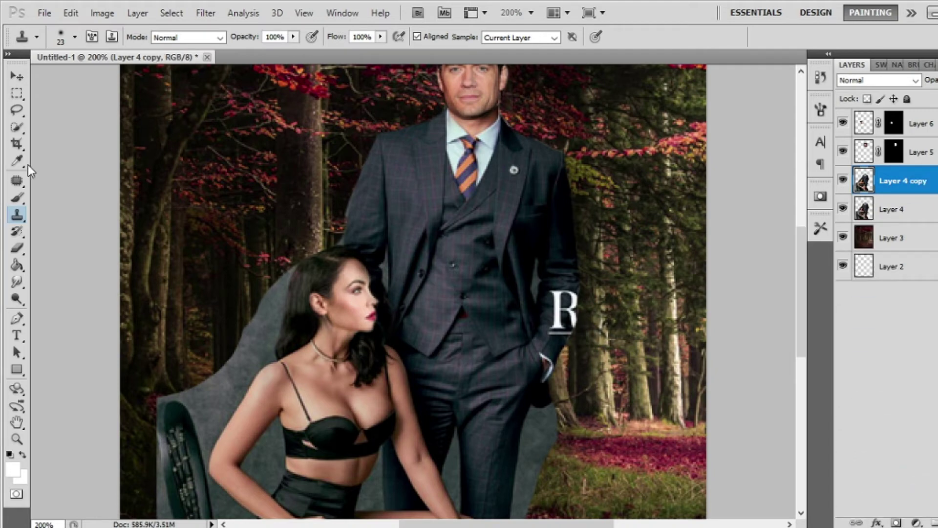
pyautogui.click(17, 181)
pyautogui.moveTo(569, 286)
pyautogui.mouseDown()
pyautogui.moveTo(552, 306)
pyautogui.moveTo(557, 258)
pyautogui.moveTo(562, 310)
pyautogui.mouseUp()
pyautogui.hotkey('ctrl', 'd')
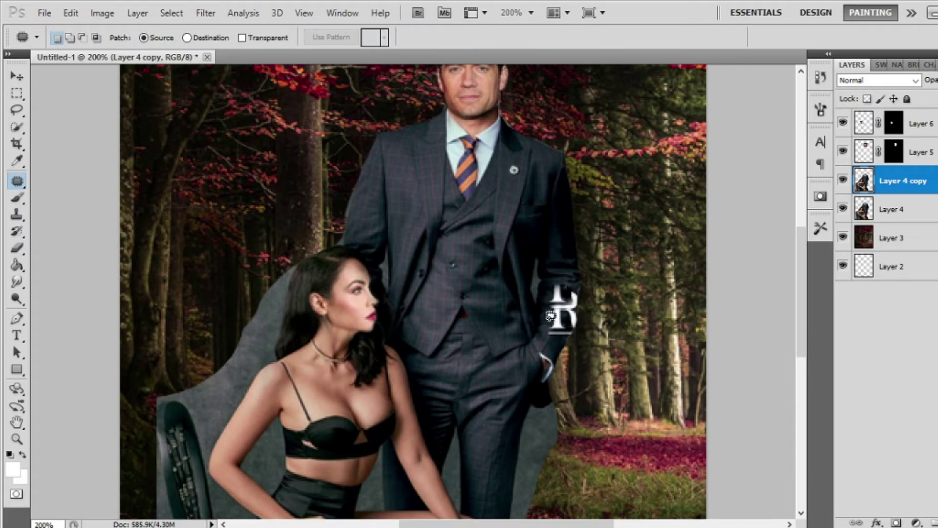
pyautogui.moveTo(548, 308)
pyautogui.mouseDown()
pyautogui.moveTo(569, 286)
pyautogui.moveTo(631, 334)
pyautogui.mouseUp()
pyautogui.hotkey('ctrl', 'd')
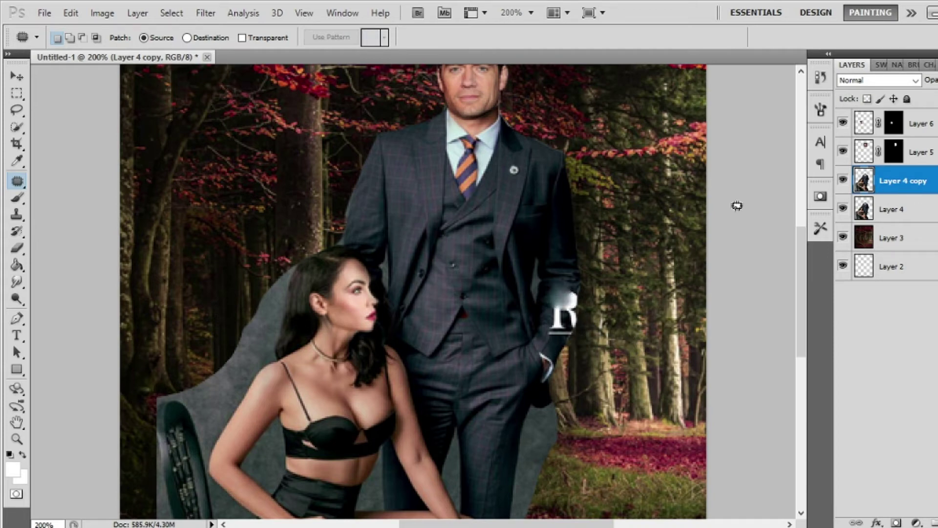
pyautogui.press('Delete')
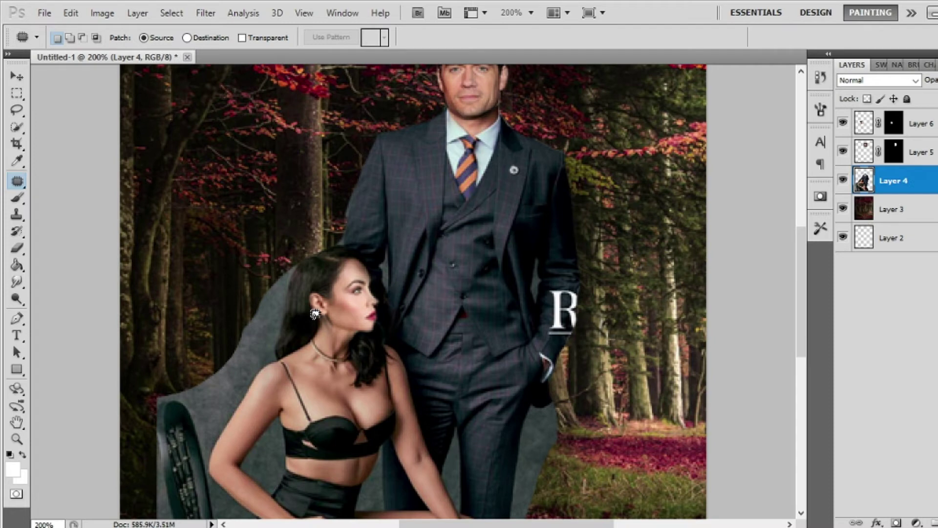
# Clone suit fabric over the letter R on Layer 4 and erase the overspill along the sleeve's outer edge with the 30 px Eraser
pyautogui.click(16, 213)
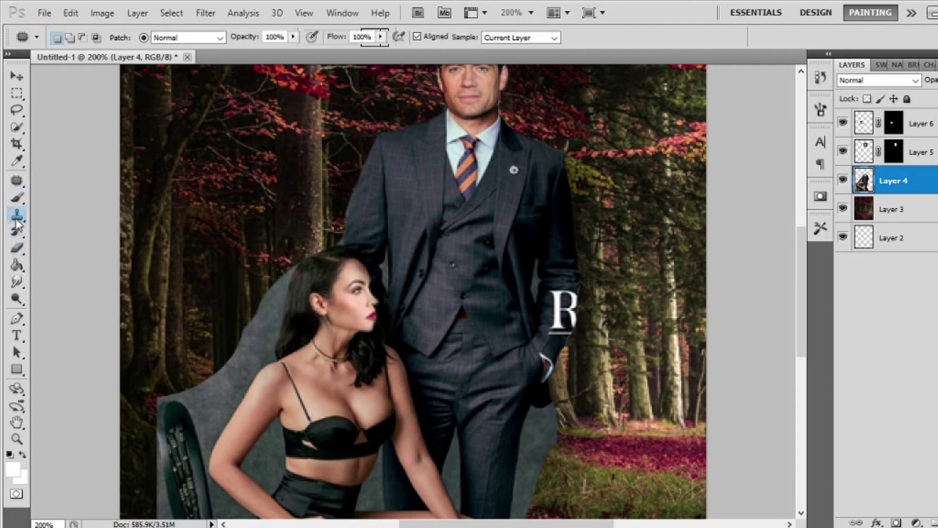
pyautogui.keyDown('alt'); pyautogui.click(366, 211); pyautogui.keyUp('alt')
pyautogui.moveTo(555, 301)
pyautogui.mouseDown()
pyautogui.moveTo(542, 343)
pyautogui.moveTo(557, 333)
pyautogui.moveTo(553, 297)
pyautogui.moveTo(565, 298)
pyautogui.moveTo(558, 331)
pyautogui.moveTo(559, 301)
pyautogui.moveTo(560, 327)
pyautogui.mouseUp()
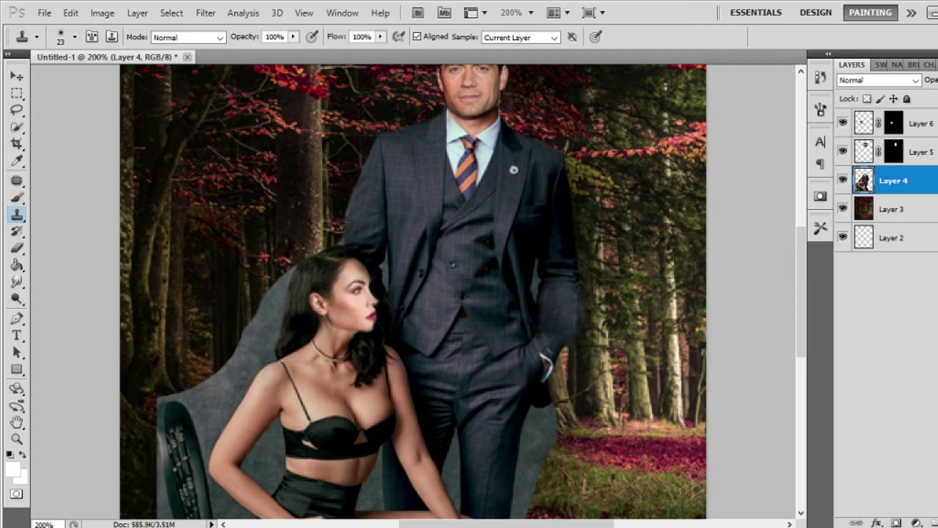
pyautogui.click(18, 248)
pyautogui.moveTo(585, 350)
pyautogui.mouseDown()
pyautogui.moveTo(593, 290)
pyautogui.moveTo(576, 354)
pyautogui.mouseUp()
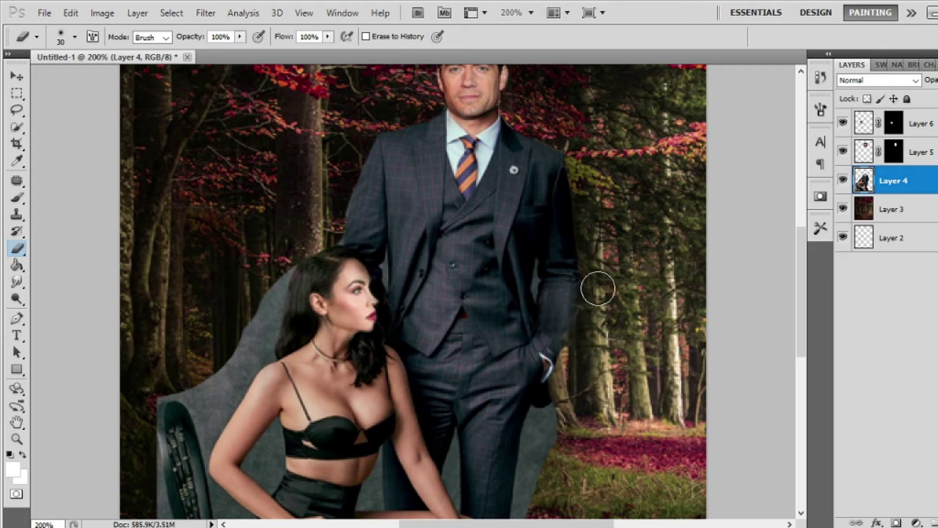
pyautogui.hotkey('ctrl', '-')
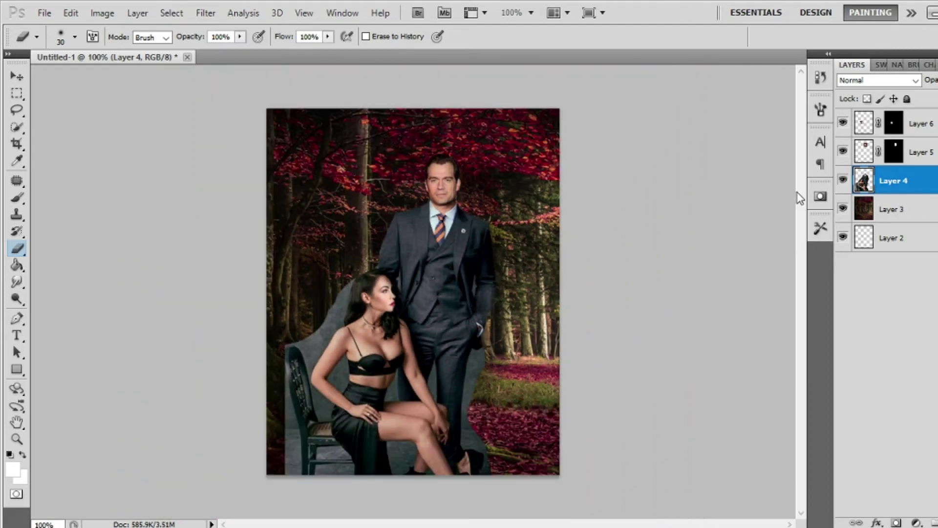
# Set the Eraser to a hard 11 px brush and erase the grey backdrop beside the woman's hair and shoulder on Layer 4
pyautogui.hotkey('ctrl', '+')
pyautogui.hotkey('ctrl', '+')
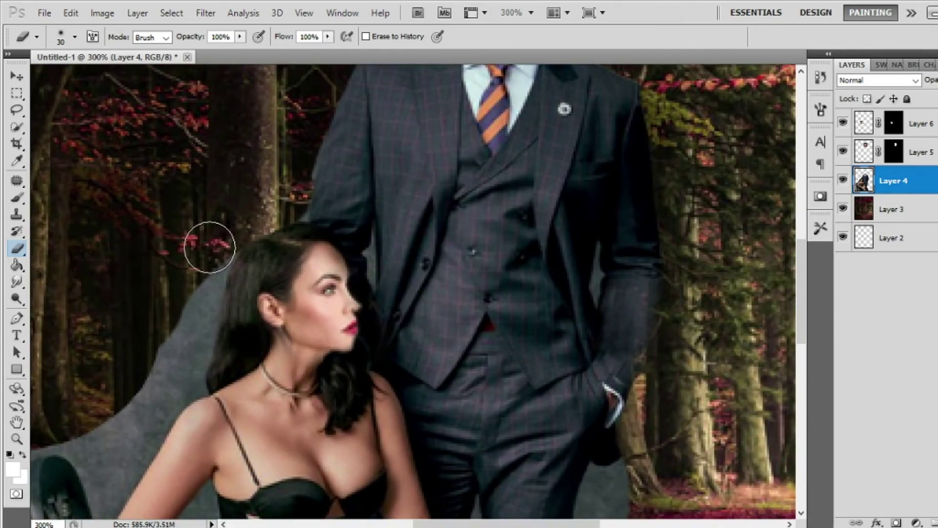
pyautogui.moveTo(209, 247); pyautogui.dragTo(211, 283)
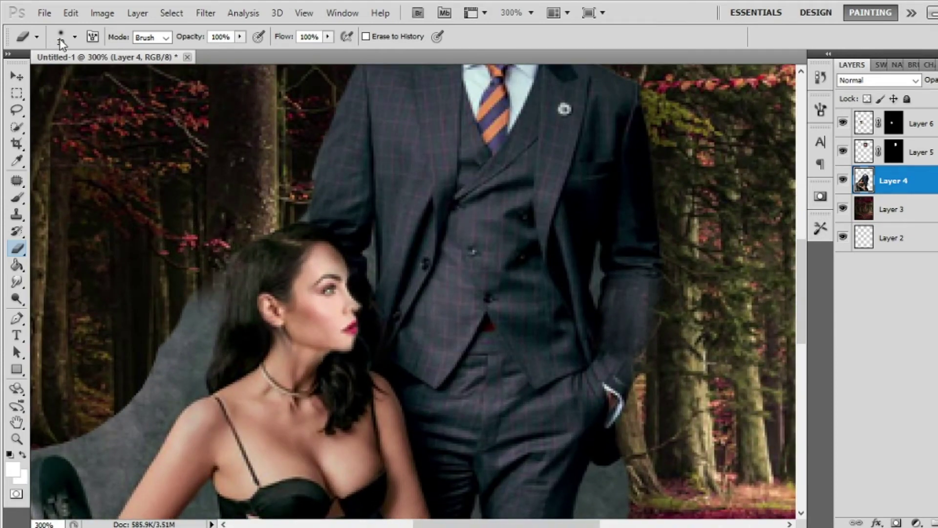
pyautogui.click(60, 39)
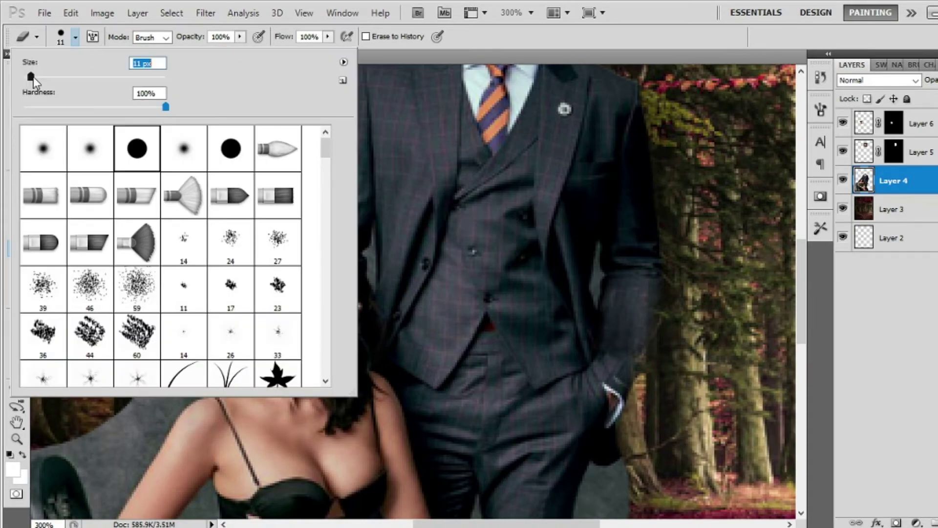
pyautogui.press('Return')
pyautogui.hscroll(-5, 405, 288)
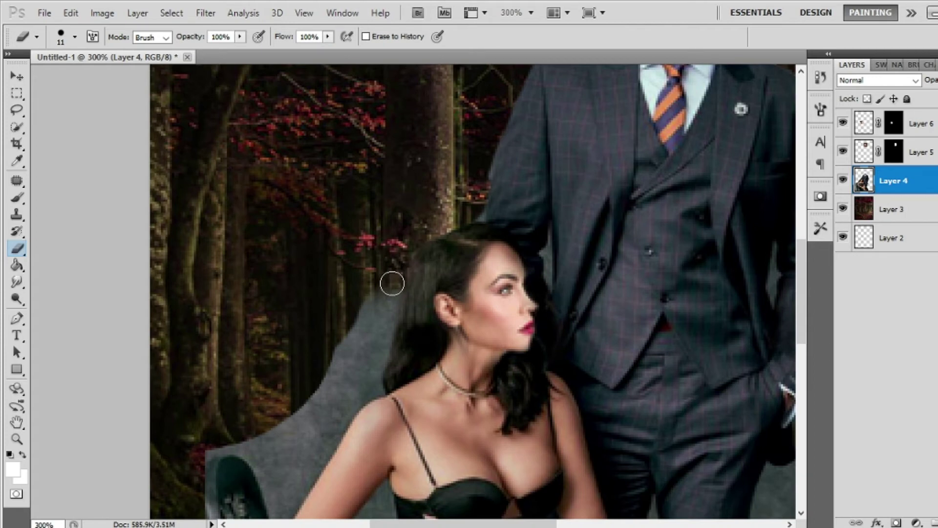
pyautogui.moveTo(391, 283)
pyautogui.mouseDown()
pyautogui.moveTo(372, 348)
pyautogui.moveTo(357, 365)
pyautogui.moveTo(351, 333)
pyautogui.moveTo(316, 371)
pyautogui.mouseUp()
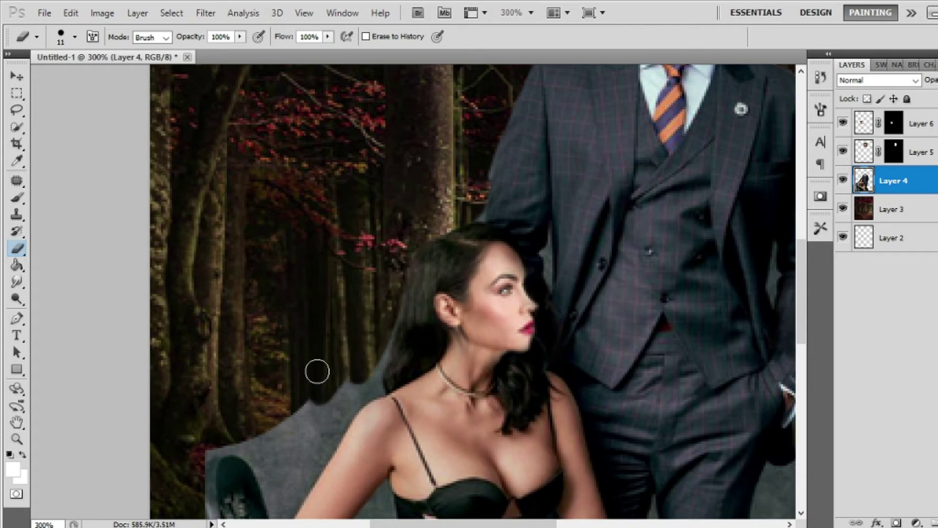
pyautogui.scroll(-3, 342, 322)
pyautogui.moveTo(371, 299)
pyautogui.mouseDown()
pyautogui.moveTo(307, 362)
pyautogui.moveTo(314, 325)
pyautogui.mouseUp()
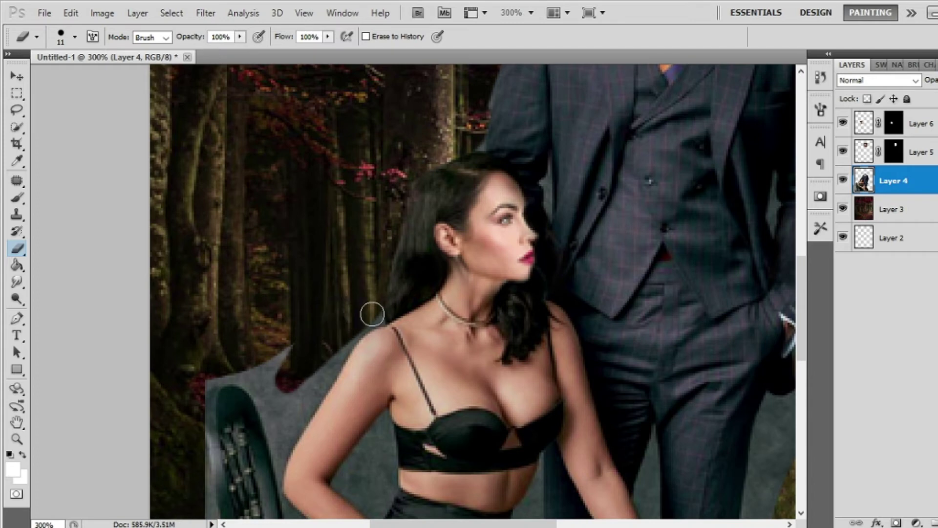
pyautogui.moveTo(368, 314)
pyautogui.mouseDown()
pyautogui.moveTo(311, 376)
pyautogui.moveTo(284, 341)
pyautogui.mouseUp()
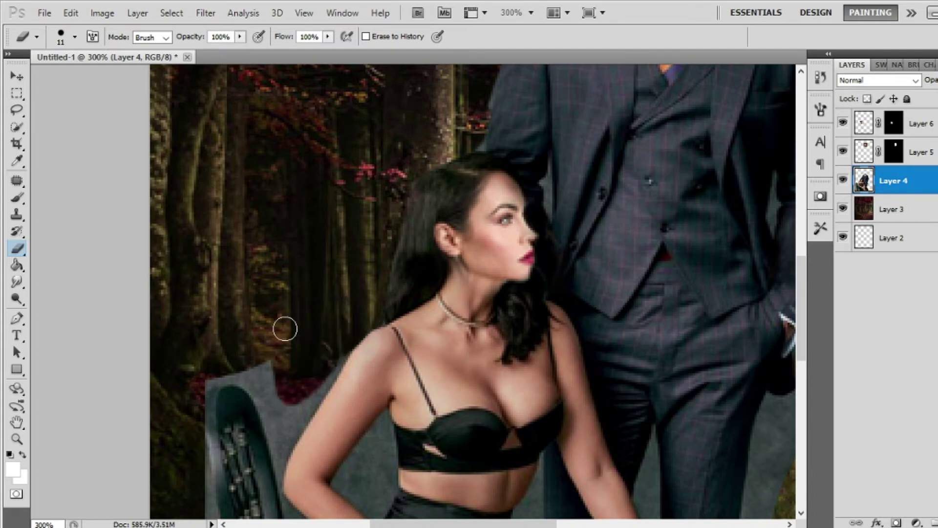
# Erase the leftover grey backdrop along the chair's outer side down to the floor and above its backrest
pyautogui.scroll(-5, 284, 329)
pyautogui.moveTo(192, 189)
pyautogui.mouseDown()
pyautogui.moveTo(209, 280)
pyautogui.moveTo(209, 496)
pyautogui.mouseUp()
pyautogui.scroll(-2, 156, 341)
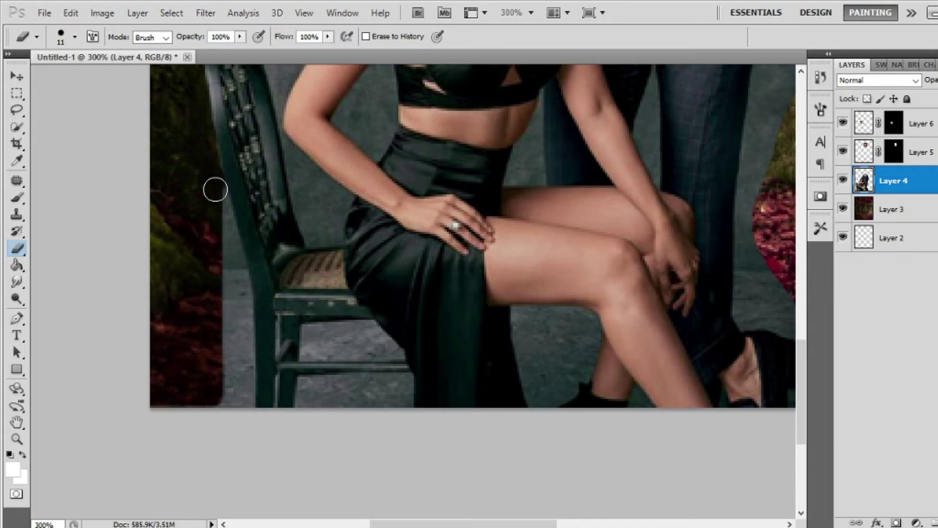
pyautogui.moveTo(215, 189)
pyautogui.mouseDown()
pyautogui.moveTo(209, 253)
pyautogui.moveTo(218, 236)
pyautogui.moveTo(240, 304)
pyautogui.moveTo(240, 420)
pyautogui.mouseUp()
pyautogui.scroll(3, 239, 420)
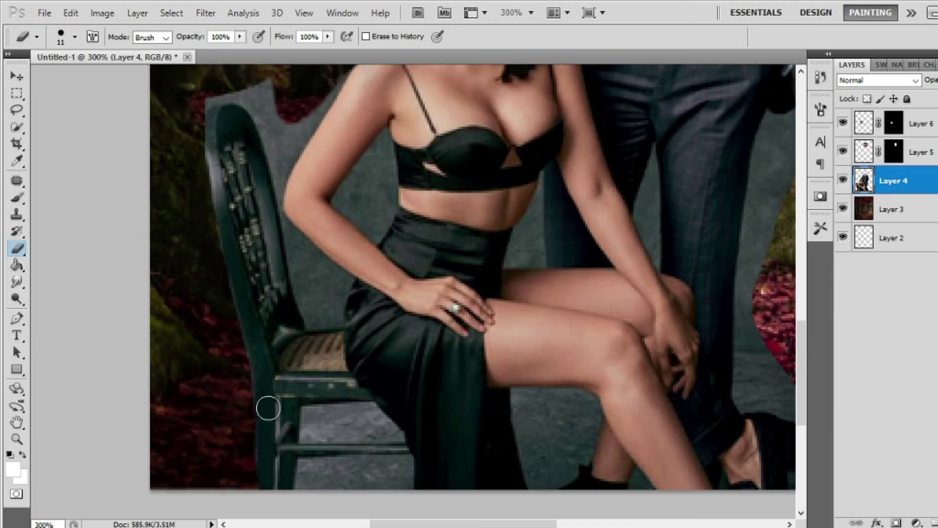
pyautogui.scroll(1, 269, 408)
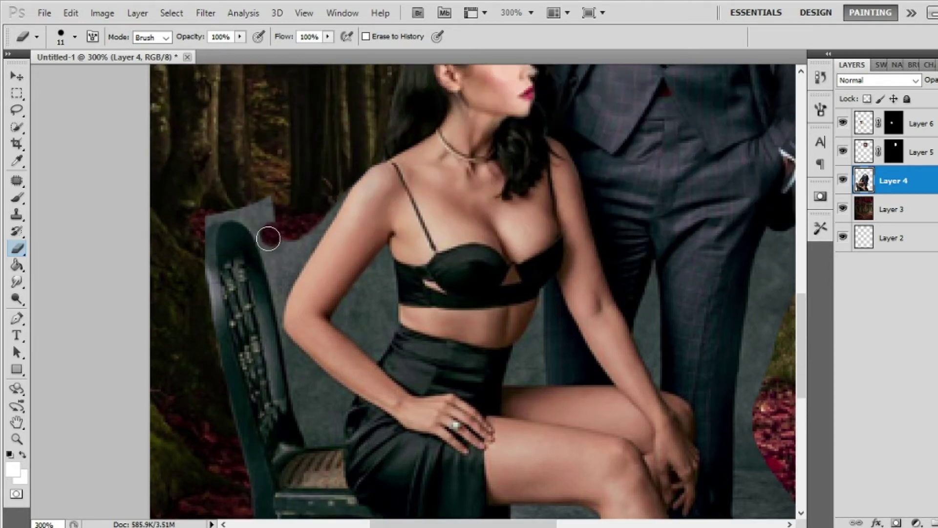
pyautogui.moveTo(268, 238)
pyautogui.mouseDown()
pyautogui.moveTo(254, 216)
pyautogui.moveTo(268, 205)
pyautogui.moveTo(257, 208)
pyautogui.mouseUp()
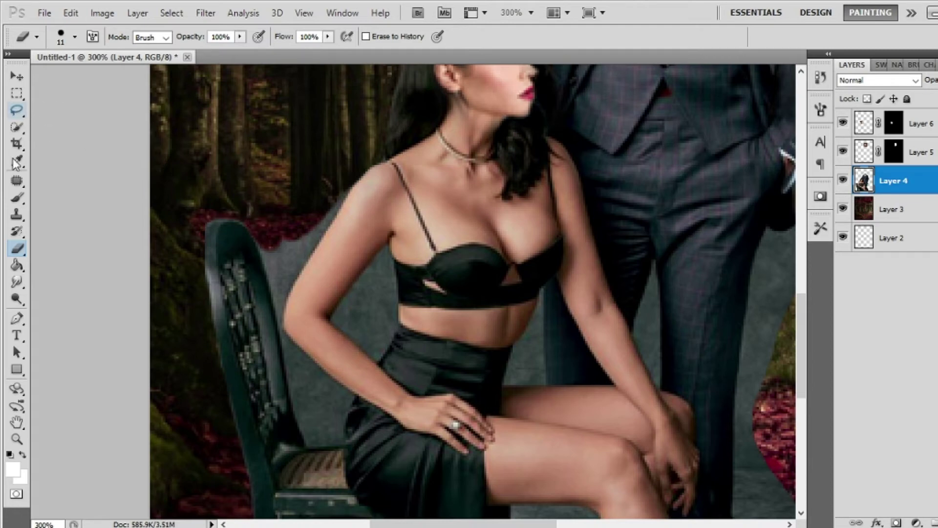
# Select the grey backdrop just inside the chair's upper backrest on Layer 4 with the Lasso tool and delete it
pyautogui.click(17, 110)
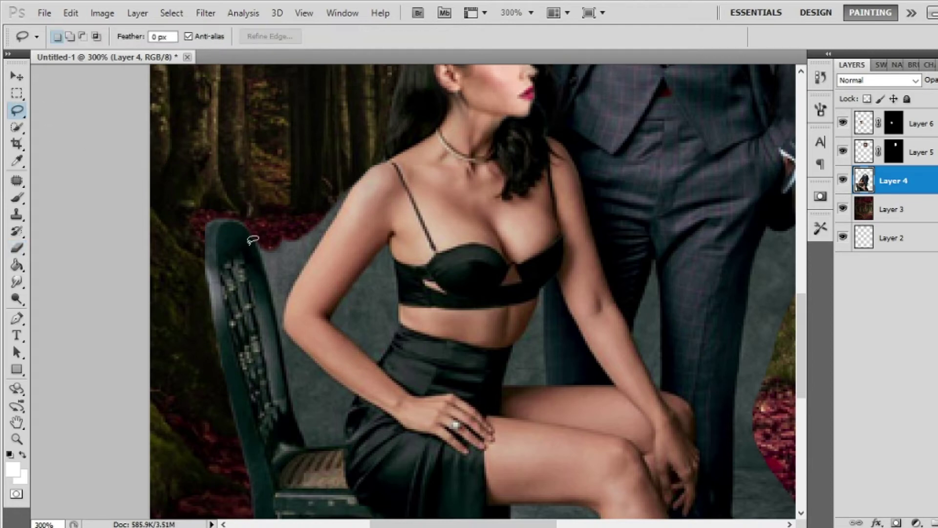
pyautogui.moveTo(254, 239)
pyautogui.mouseDown()
pyautogui.moveTo(271, 290)
pyautogui.moveTo(292, 277)
pyautogui.mouseUp()
pyautogui.press('Delete')
pyautogui.hotkey('ctrl', 'd')
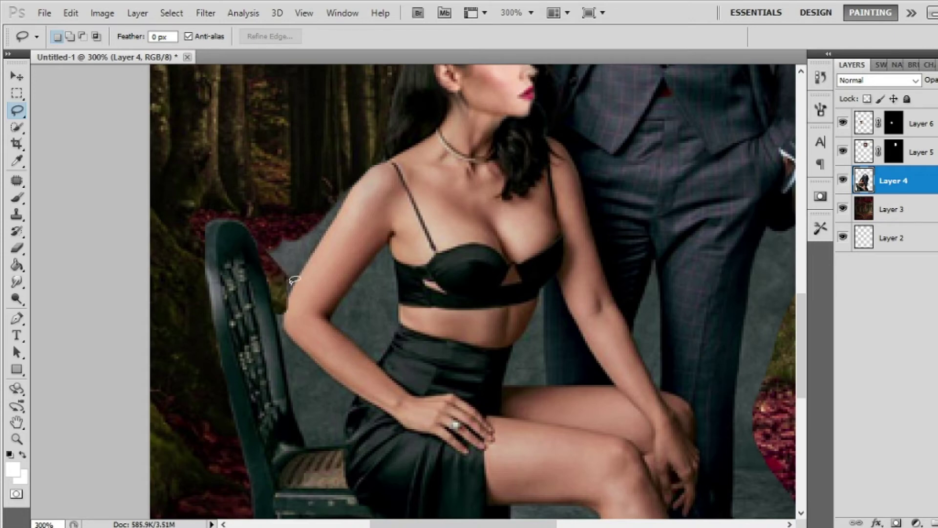
pyautogui.moveTo(293, 280)
pyautogui.mouseDown()
pyautogui.moveTo(351, 201)
pyautogui.moveTo(381, 284)
pyautogui.mouseUp()
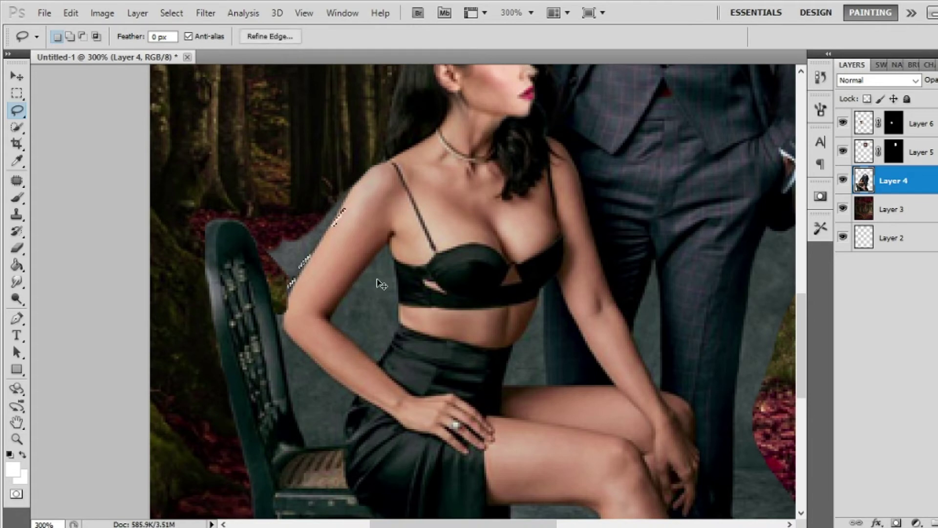
pyautogui.hotkey('ctrl', 'd')
# Outline the grey wedge along the outside of the woman's upper arm with the Polygonal Lasso and delete it
pyautogui.hotkey('ctrl', '+')
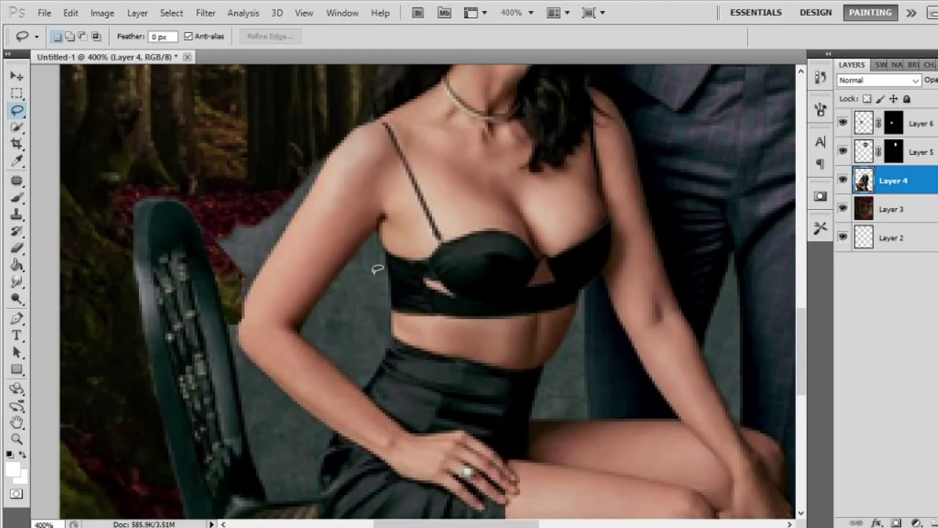
pyautogui.click(17, 111)
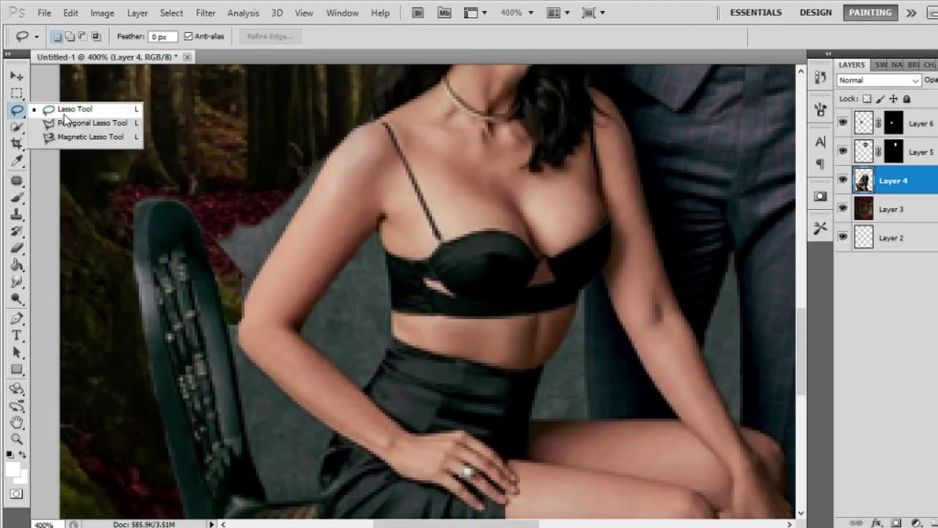
pyautogui.click(74, 123)
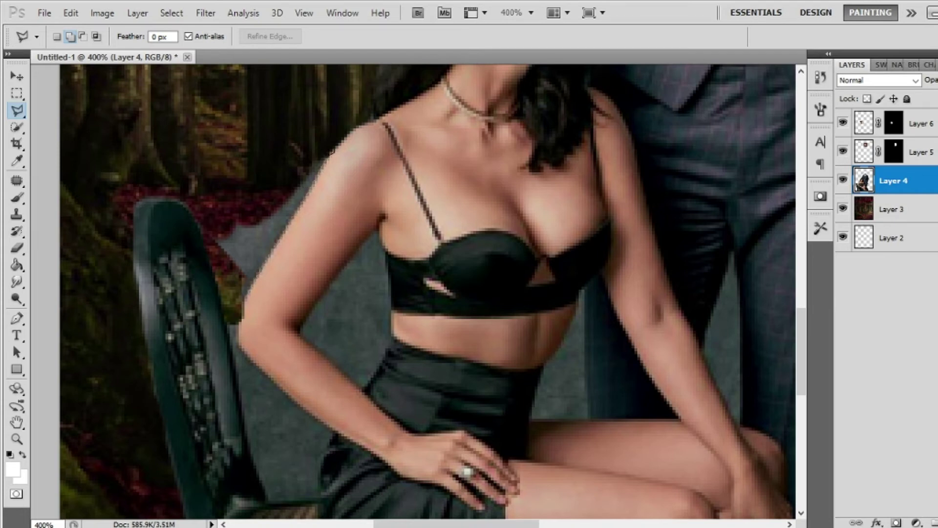
pyautogui.click(325, 161)
pyautogui.click(324, 133)
pyautogui.click(196, 192)
pyautogui.doubleClick(243, 293)
pyautogui.press('Delete')
pyautogui.hotkey('ctrl', 'd')
pyautogui.scroll(-2, 222, 254)
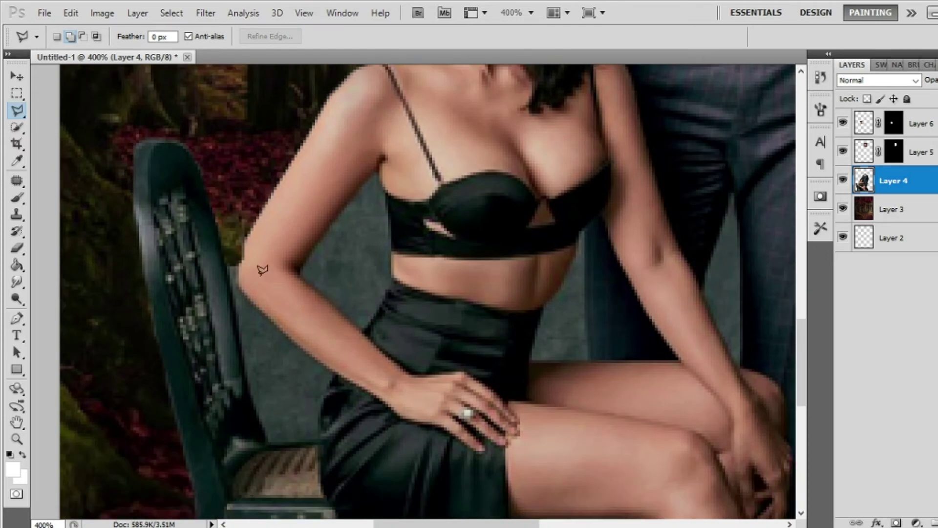
# Cut out the grey backdrop enclosed by the chair's backrest, the seat and the woman's forearm
pyautogui.click(226, 264)
pyautogui.click(250, 393)
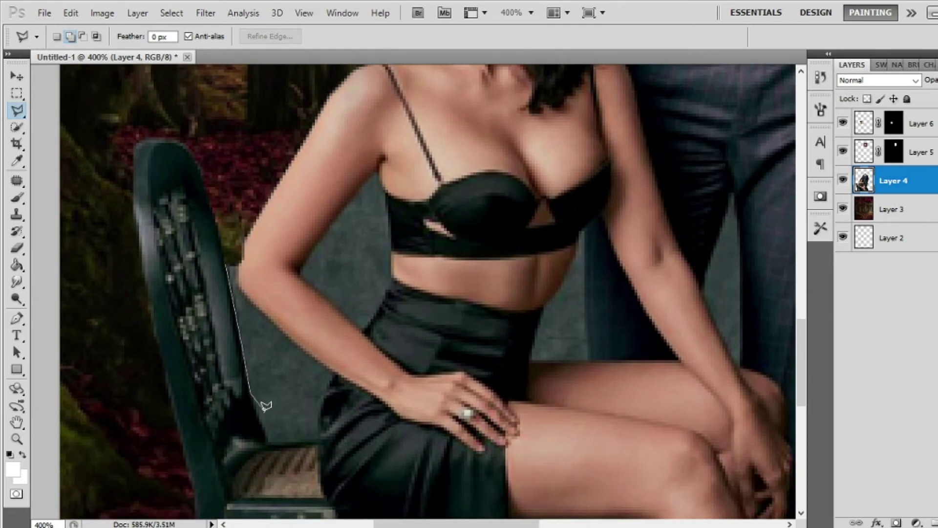
pyautogui.click(268, 441)
pyautogui.click(334, 373)
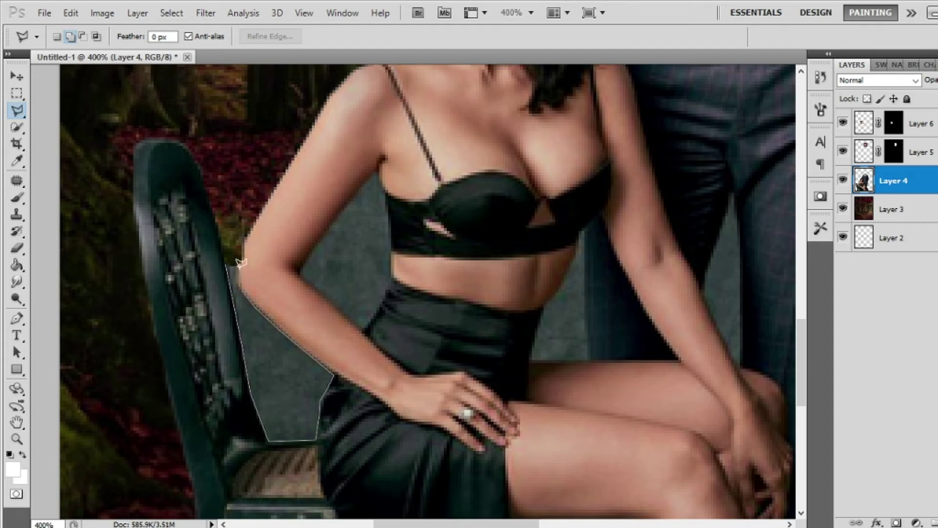
pyautogui.click(237, 238)
pyautogui.press('Delete')
pyautogui.hotkey('ctrl', 'd')
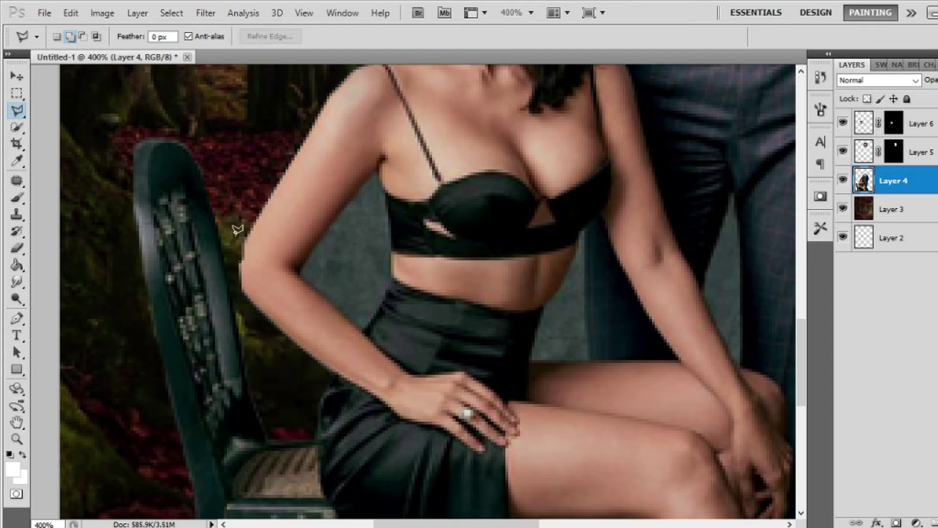
# Cut out the grey backdrop in the gap between the woman's bent arm and her torso
pyautogui.click(297, 268)
pyautogui.click(379, 163)
pyautogui.click(388, 196)
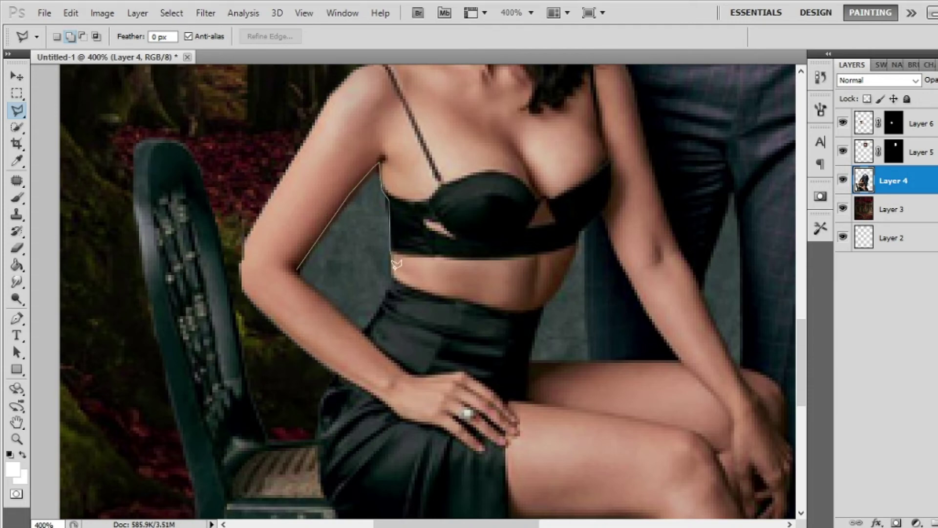
pyautogui.click(393, 280)
pyautogui.click(363, 330)
pyautogui.click(302, 270)
pyautogui.press('Delete')
pyautogui.hotkey('ctrl', 'd')
# Cut out the grey backdrop between the woman's waist and the man's trousers, down to her thigh
pyautogui.scroll(-2, 659, 235)
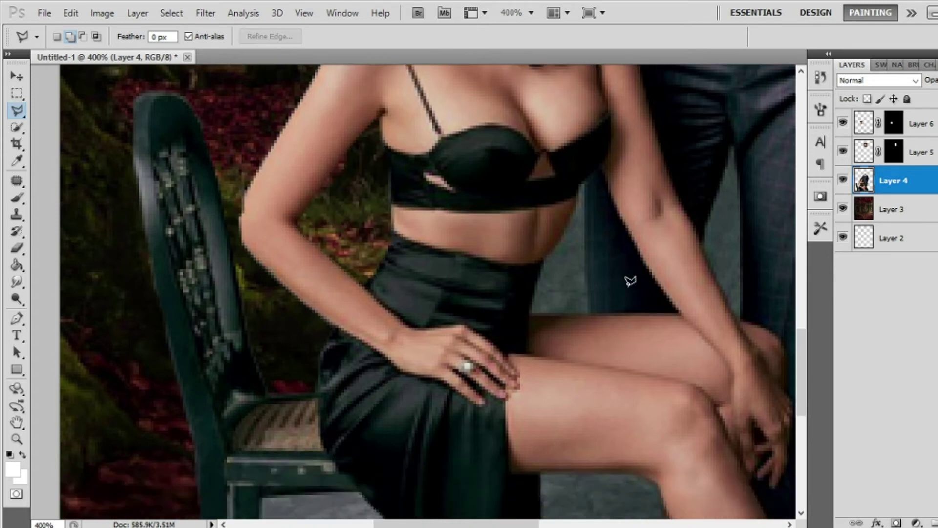
pyautogui.click(584, 185)
pyautogui.click(590, 314)
pyautogui.click(530, 316)
pyautogui.click(540, 269)
pyautogui.click(555, 241)
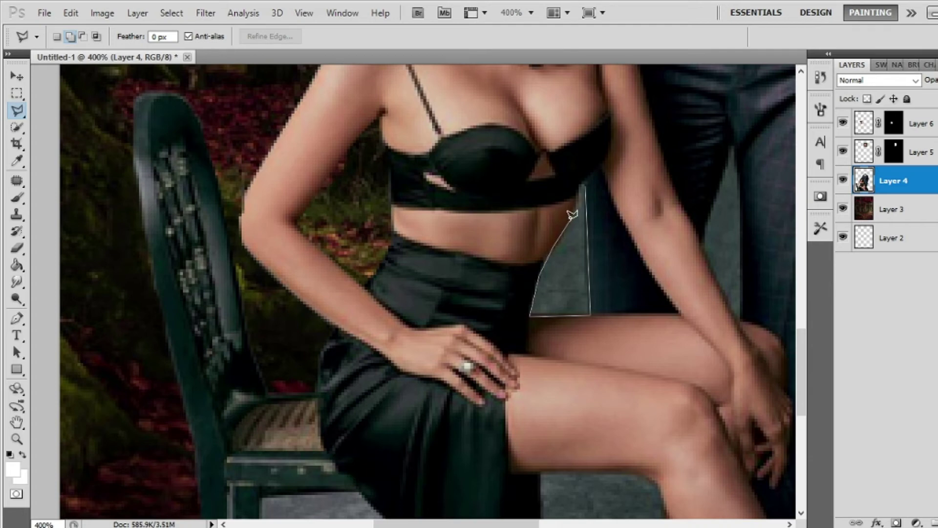
pyautogui.click(583, 182)
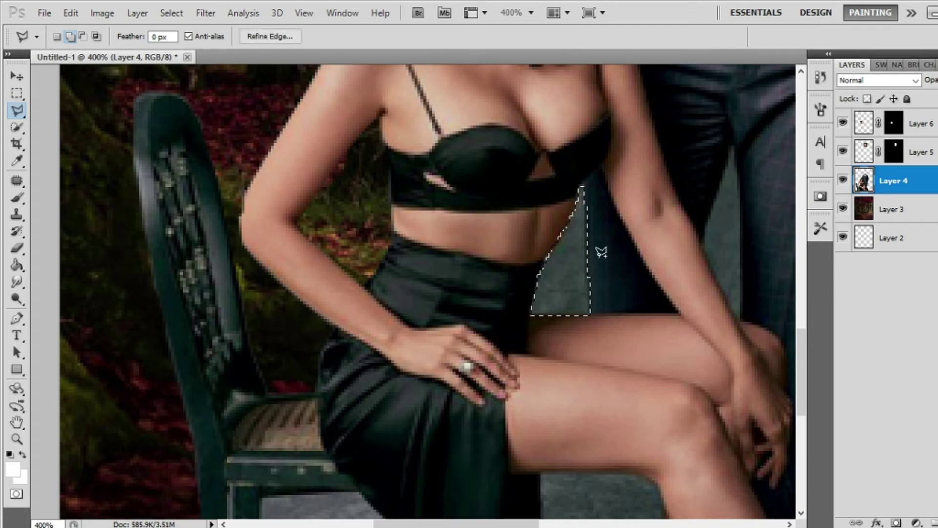
pyautogui.press('Delete')
pyautogui.hotkey('ctrl', 'd')
# Cut out the grey floor area between the chair seat and its crossbar, up to the skirt's edge
pyautogui.scroll(-5, 566, 273)
pyautogui.scroll(-2, 247, 310)
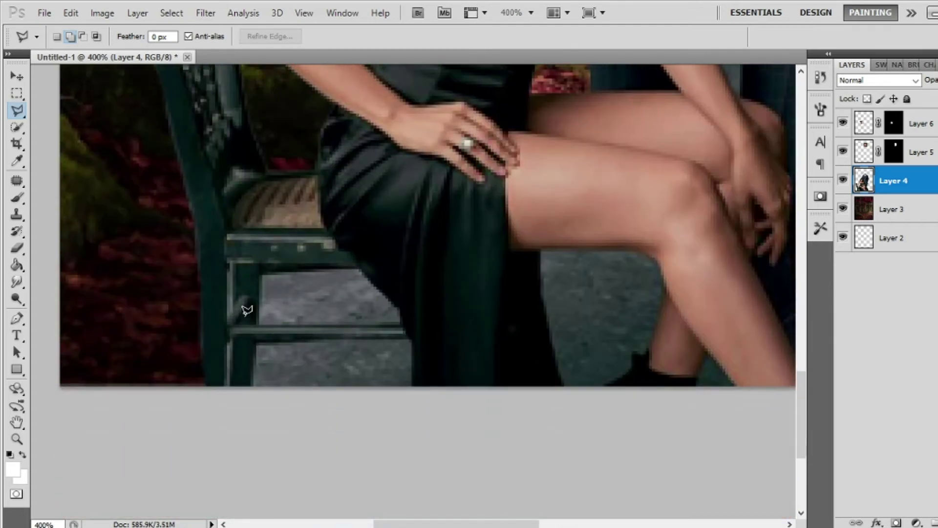
pyautogui.click(259, 326)
pyautogui.click(401, 313)
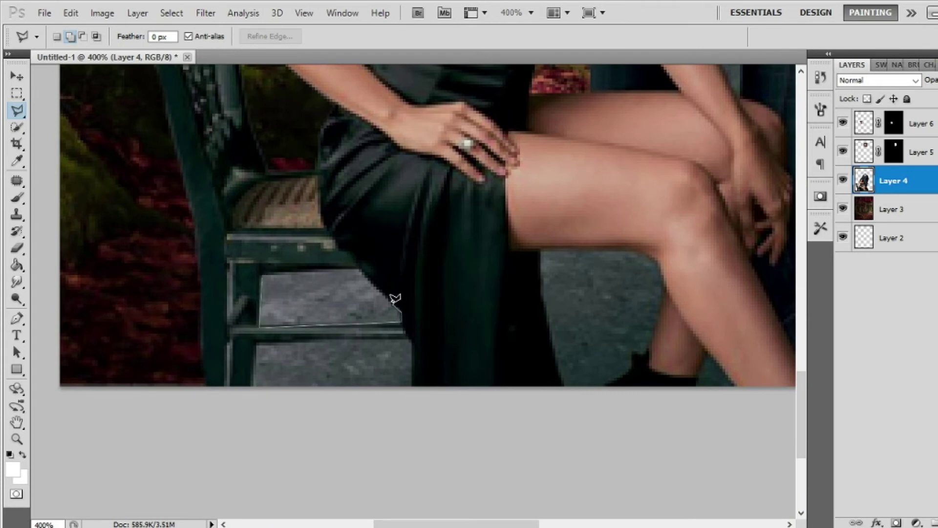
pyautogui.doubleClick(356, 268)
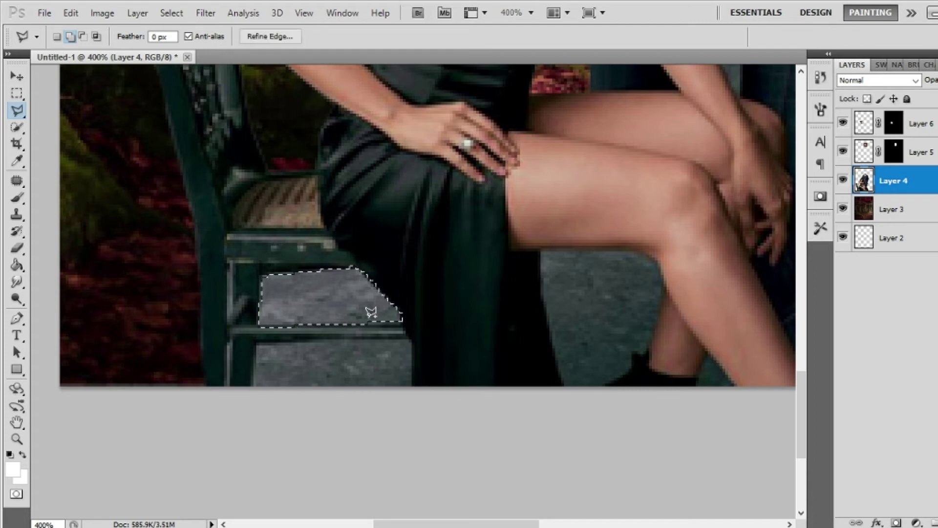
pyautogui.press('Delete')
pyautogui.hotkey('ctrl', 'd')
# Cut out the grey floor area below the chair's crossbar, from the chair leg to the skirt and the image's lower edge
pyautogui.scroll(-1, 342, 322)
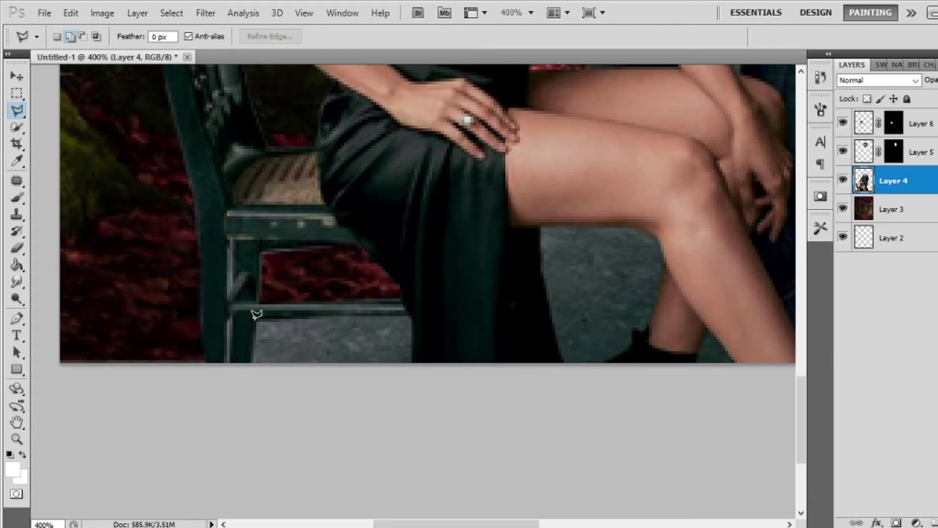
pyautogui.click(247, 385)
pyautogui.click(375, 412)
pyautogui.click(413, 361)
pyautogui.click(413, 314)
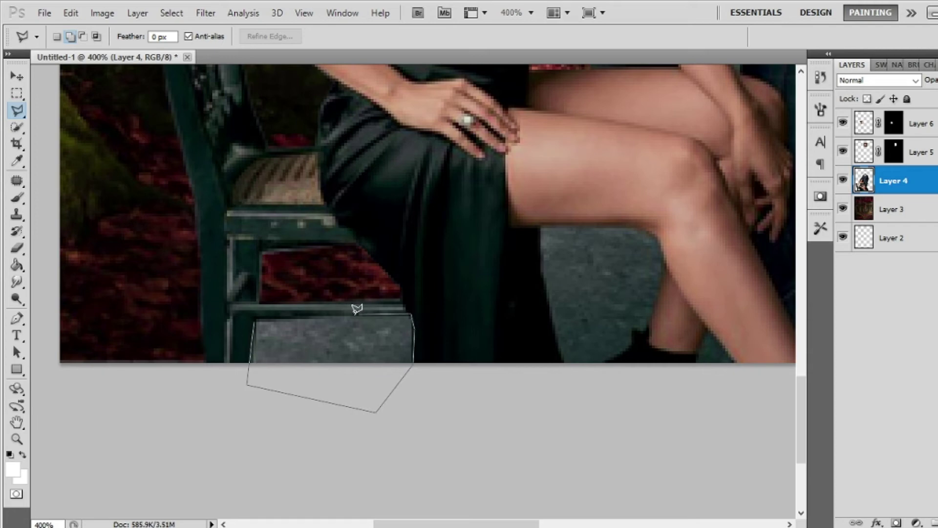
pyautogui.click(255, 321)
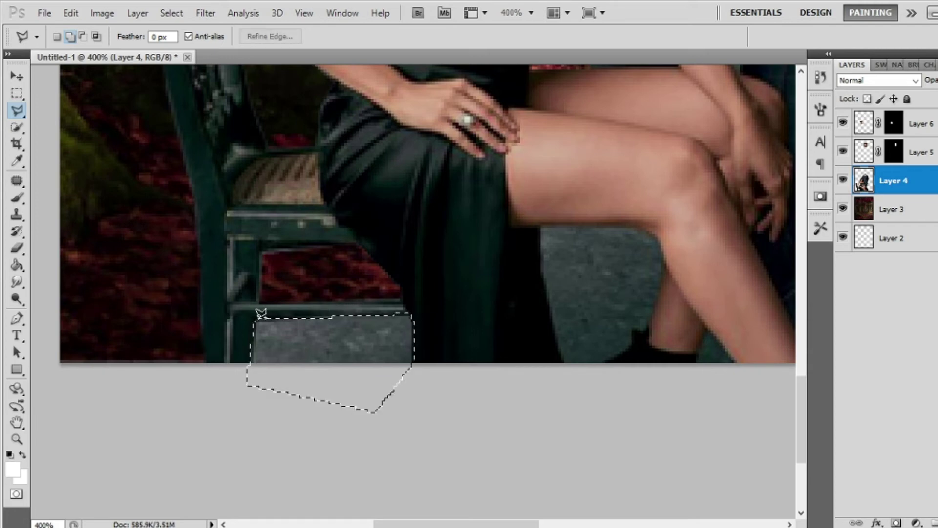
pyautogui.press('Delete')
pyautogui.hotkey('ctrl', 'd')
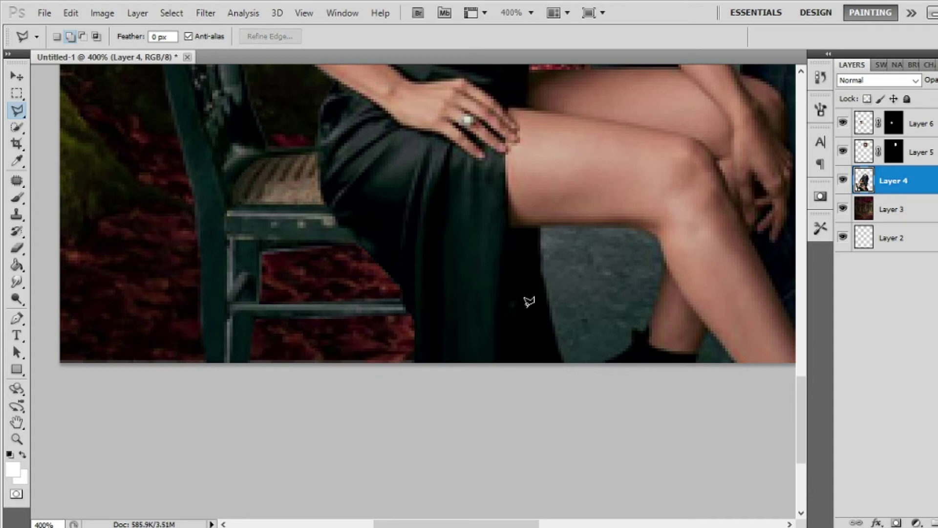
# Cut out the grey floor area under the woman's thigh, between her skirt, calf and shoe
pyautogui.click(540, 226)
pyautogui.click(546, 296)
pyautogui.click(573, 395)
pyautogui.click(590, 366)
pyautogui.click(645, 327)
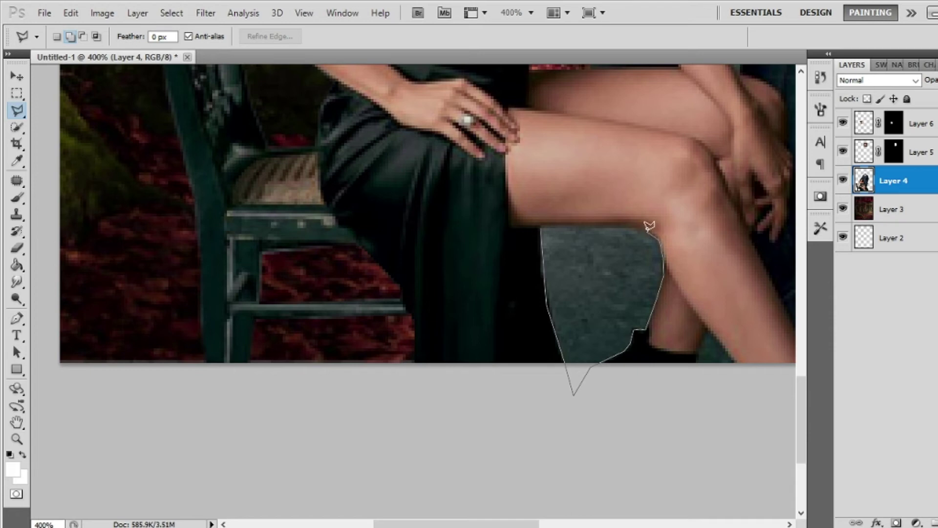
pyautogui.click(547, 226)
pyautogui.press('Delete')
pyautogui.hotkey('ctrl', 'd')
# Cut out the small grey triangle between the woman's lower legs at the image's lower edge
pyautogui.moveTo(477, 523); pyautogui.dragTo(567, 506)
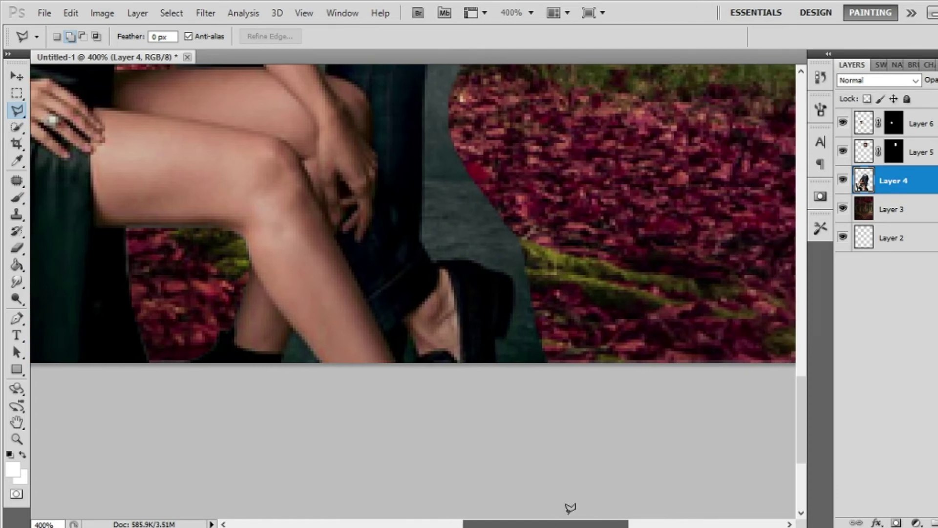
pyautogui.click(280, 364)
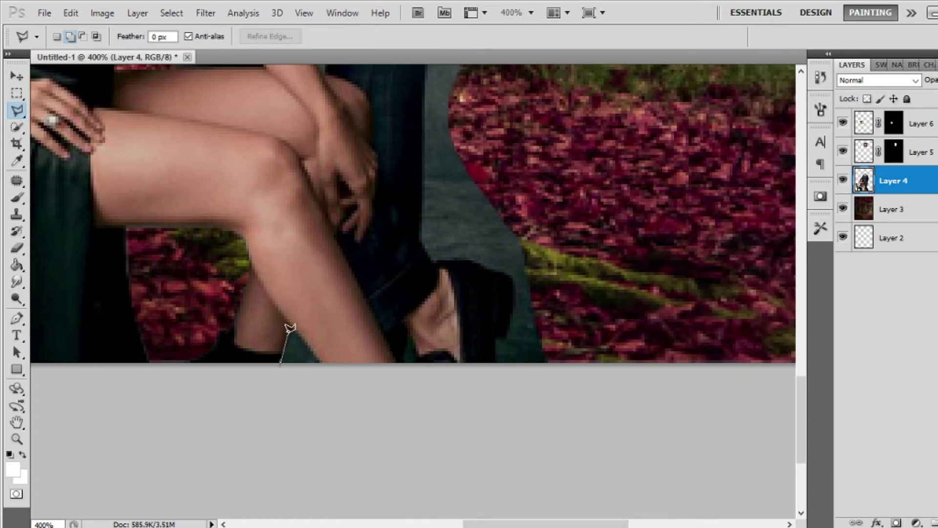
pyautogui.click(292, 319)
pyautogui.click(328, 368)
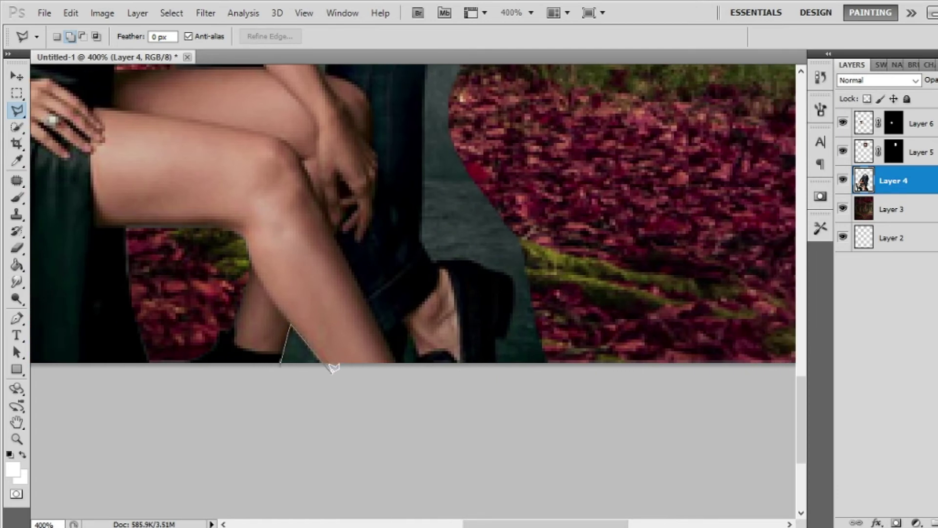
pyautogui.doubleClick(304, 415)
pyautogui.press('Delete')
pyautogui.hotkey('ctrl', 'd')
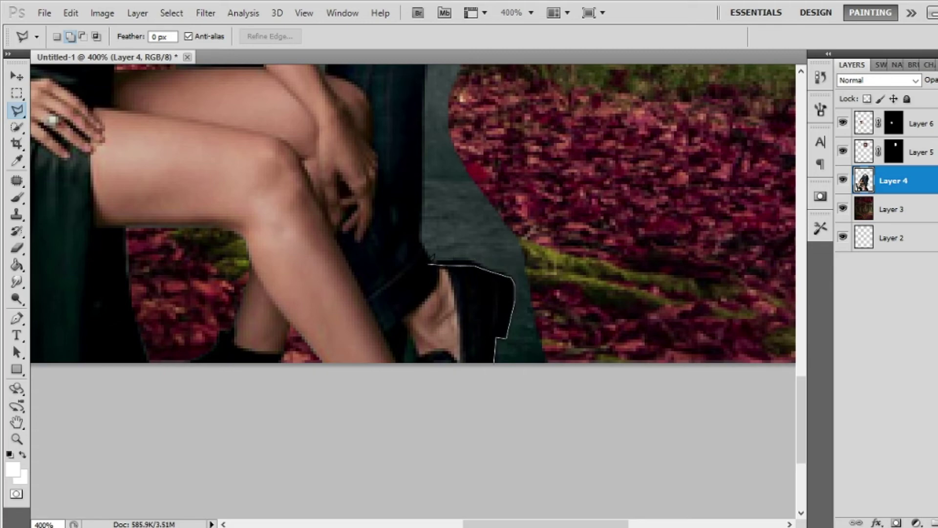
# Outline the grey backdrop along the man's shoe and outer trouser leg up to his jacket hem and delete it
pyautogui.scroll(5, 423, 223)
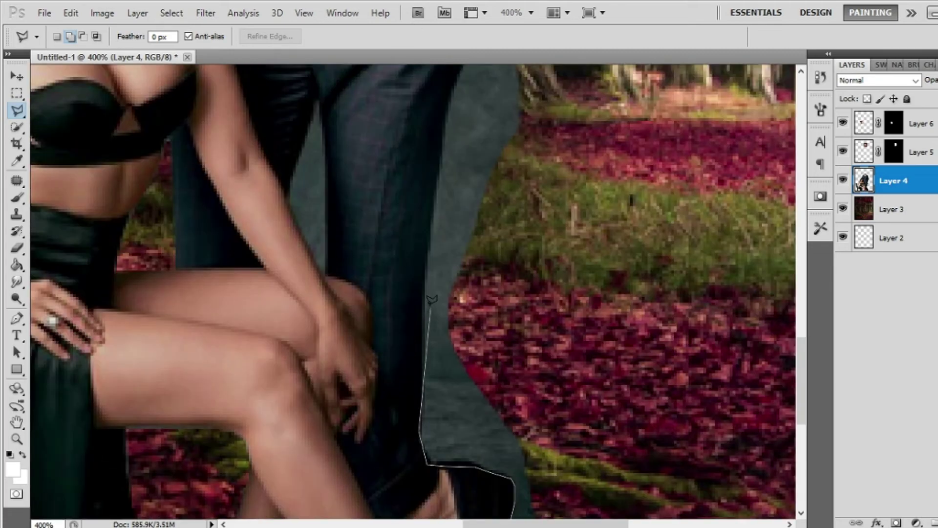
pyautogui.scroll(4, 451, 66)
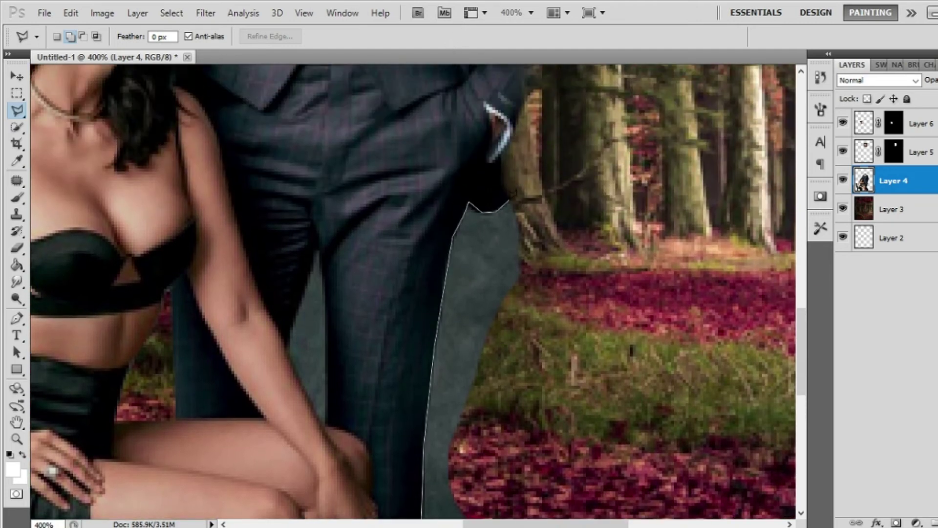
pyautogui.click(609, 195)
pyautogui.scroll(-6, 635, 478)
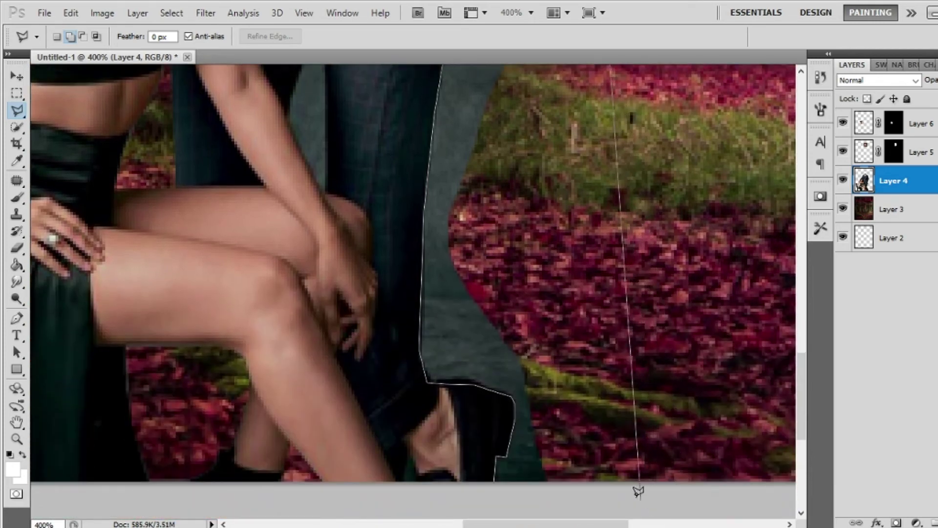
pyautogui.click(635, 494)
pyautogui.scroll(-1, 634, 491)
pyautogui.doubleClick(495, 472)
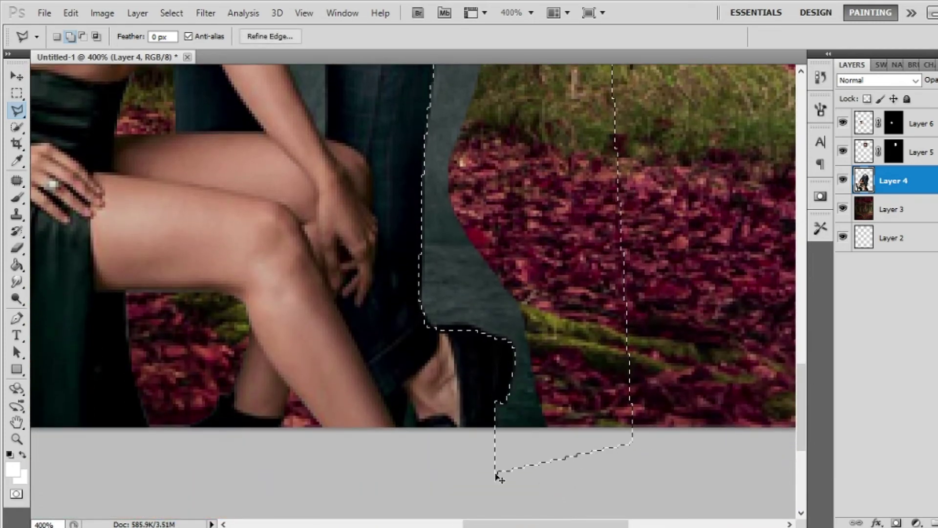
pyautogui.press('Delete')
pyautogui.hotkey('ctrl', 'd')
# Cut out the narrow grey gap between the man's trouser legs, down to the woman's forearm
pyautogui.scroll(5, 496, 465)
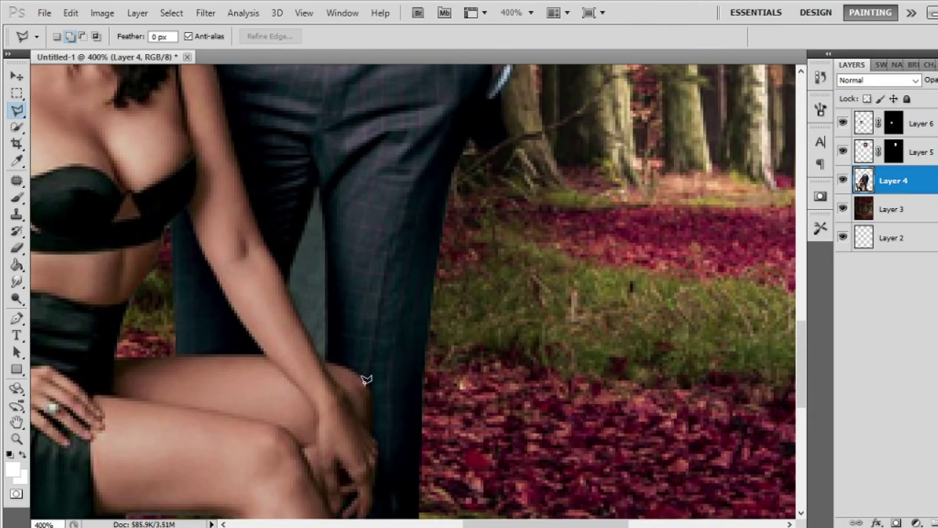
pyautogui.click(292, 292)
pyautogui.click(289, 269)
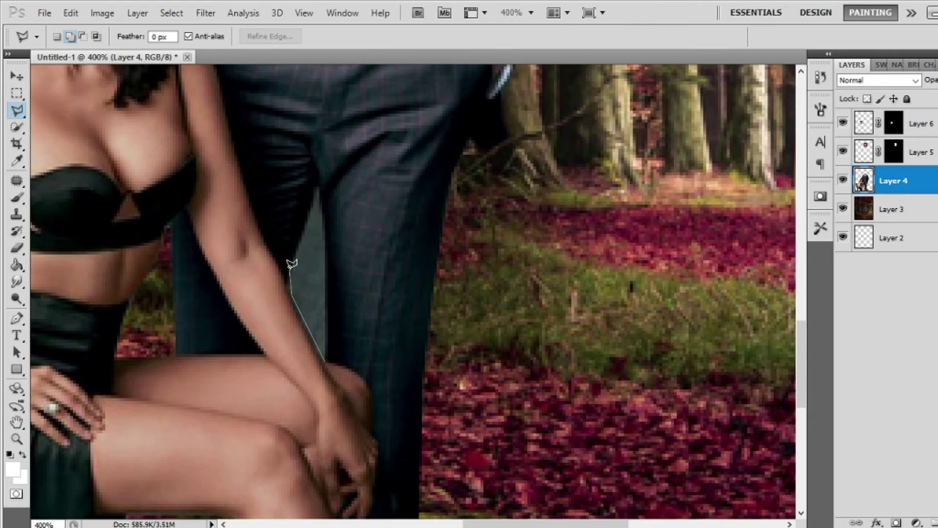
pyautogui.click(318, 184)
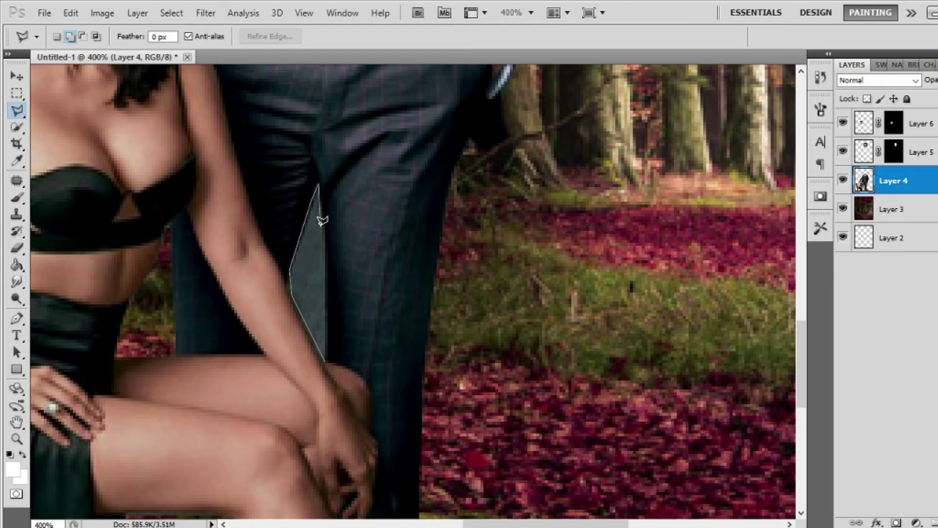
pyautogui.doubleClick(326, 342)
pyautogui.press('Delete')
pyautogui.hotkey('ctrl', 'd')
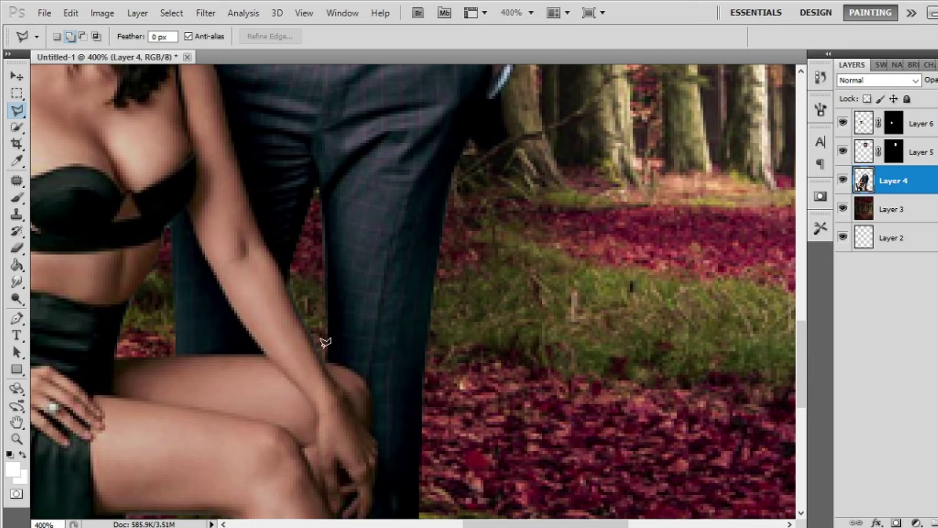
pyautogui.scroll(10, 325, 342)
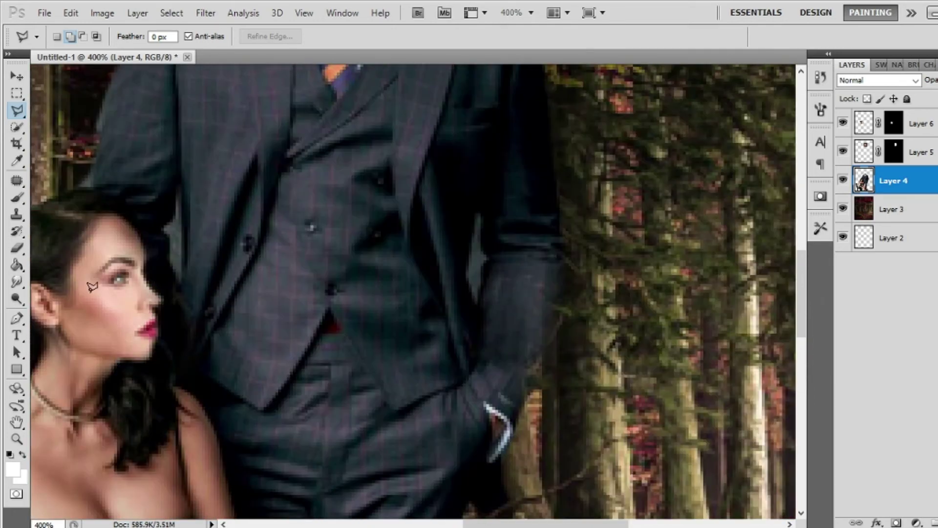
# Cut out the thin grey sliver between the man's sleeve and jacket, above the woman's face
pyautogui.click(182, 282)
pyautogui.click(180, 186)
pyautogui.click(162, 228)
pyautogui.click(180, 277)
pyautogui.press('Delete')
pyautogui.hotkey('ctrl', 'd')
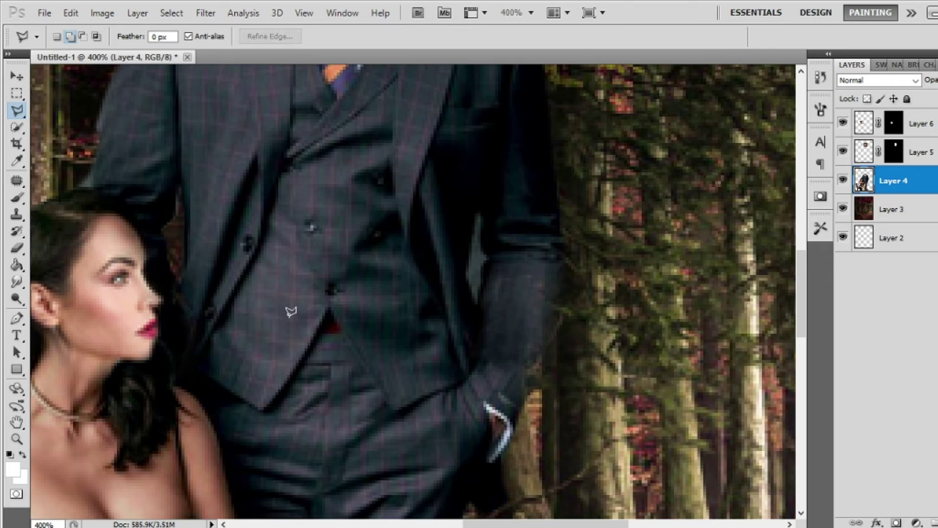
# Cut out the narrow grey gap between the man's jacket and the arm with its hand in his pocket
pyautogui.click(467, 282)
pyautogui.click(478, 208)
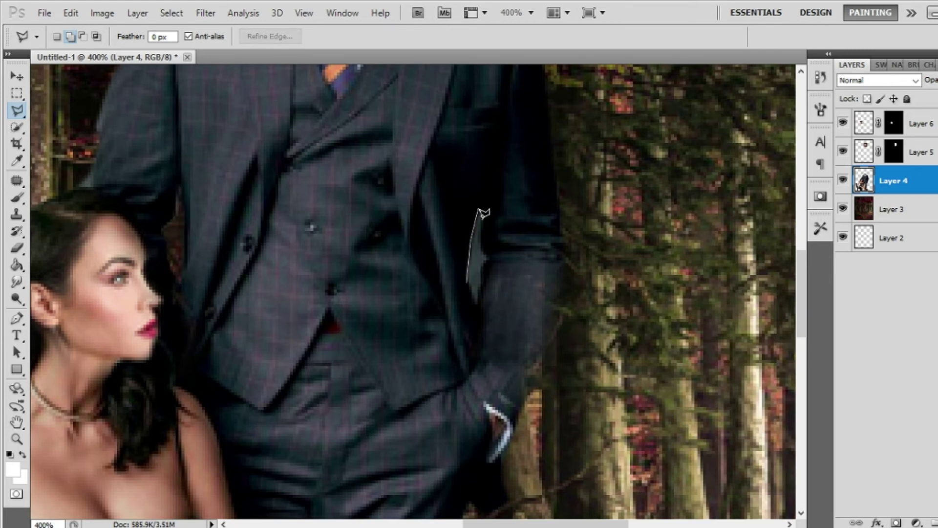
pyautogui.click(487, 256)
pyautogui.click(477, 299)
pyautogui.press('Delete')
pyautogui.hotkey('ctrl', 'd')
pyautogui.hotkey('ctrl', '-')
pyautogui.hotkey('ctrl', '-')
pyautogui.hotkey('ctrl', '-')
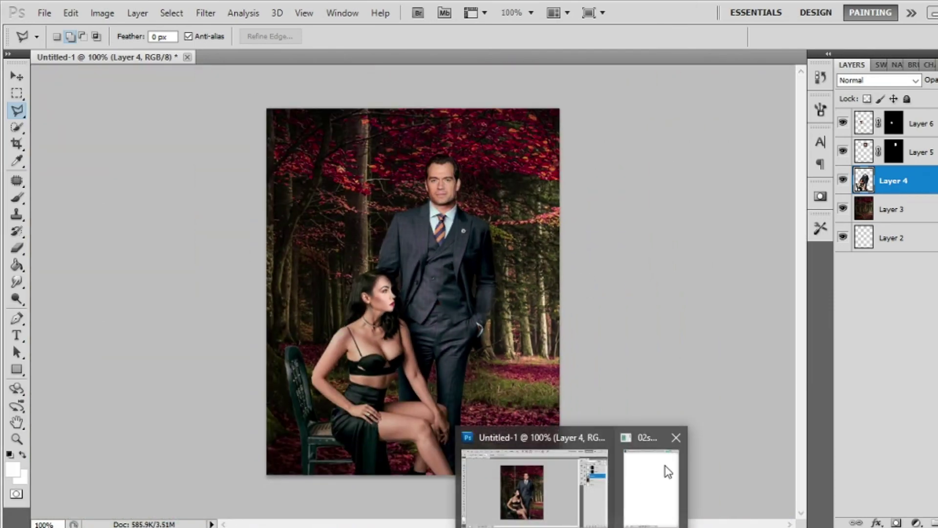
pyautogui.click(666, 469)
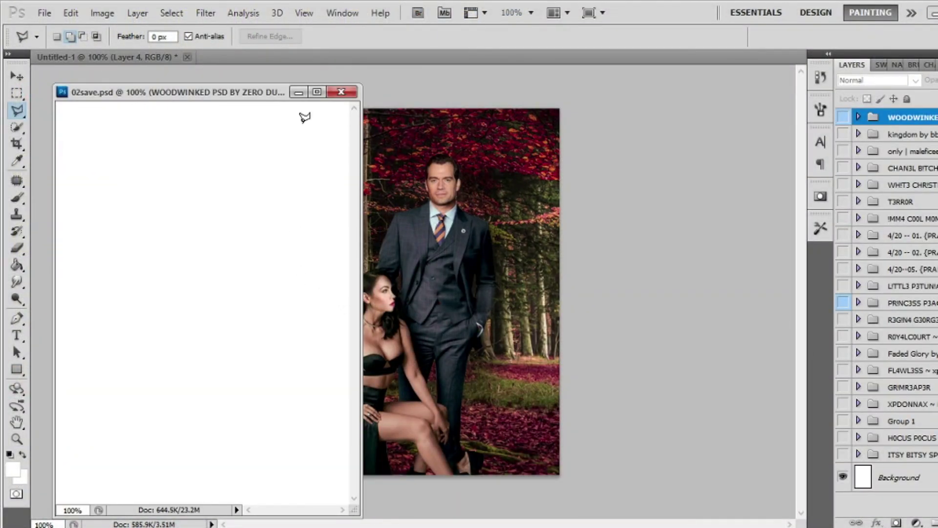
pyautogui.click(298, 92)
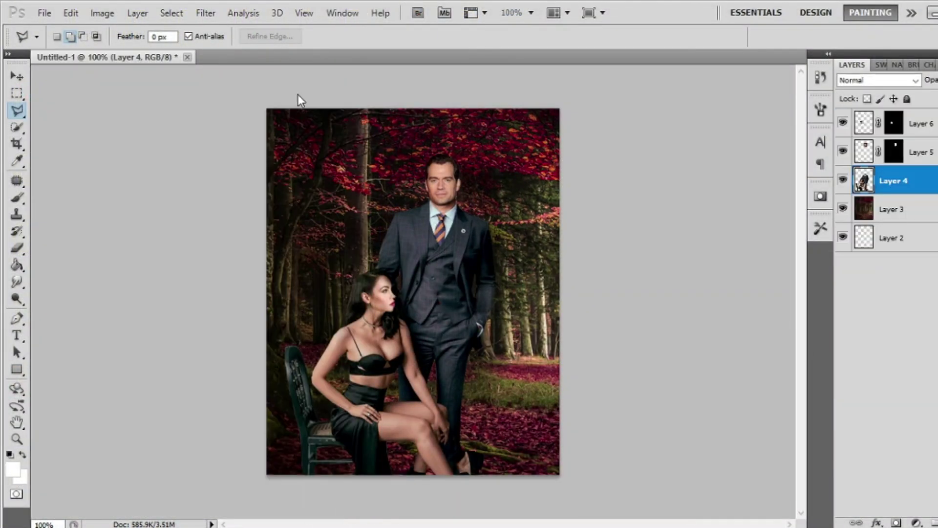
# Open the 000 fave file from the LLR PSDs folder inside the desktop's LLR folder
pyautogui.hotkey('ctrl', 'o')
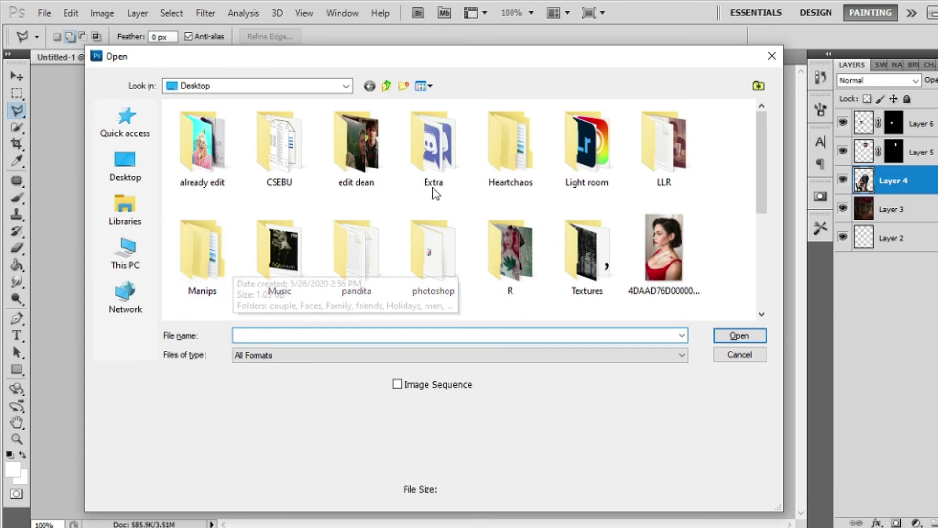
pyautogui.doubleClick(653, 161)
pyautogui.click(203, 239)
pyautogui.doubleClick(204, 236)
pyautogui.click(228, 166)
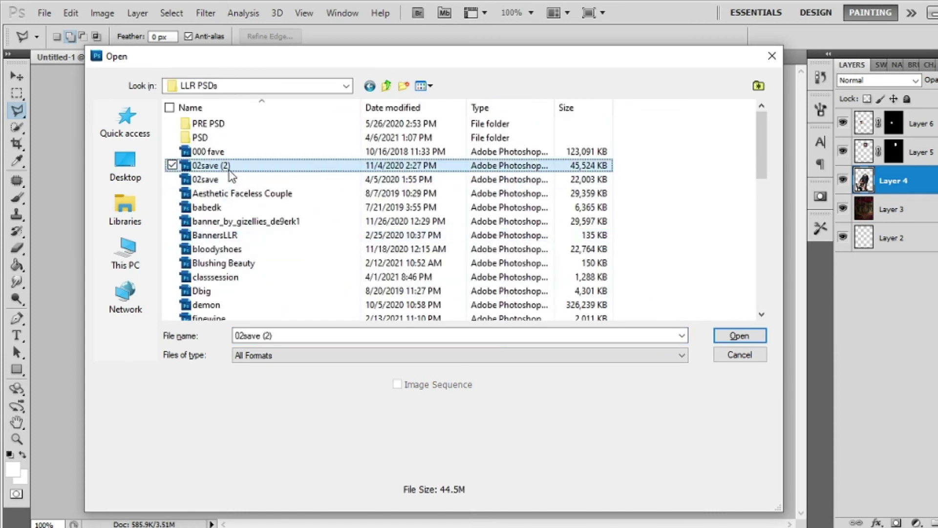
pyautogui.click(227, 154)
pyautogui.doubleClick(227, 154)
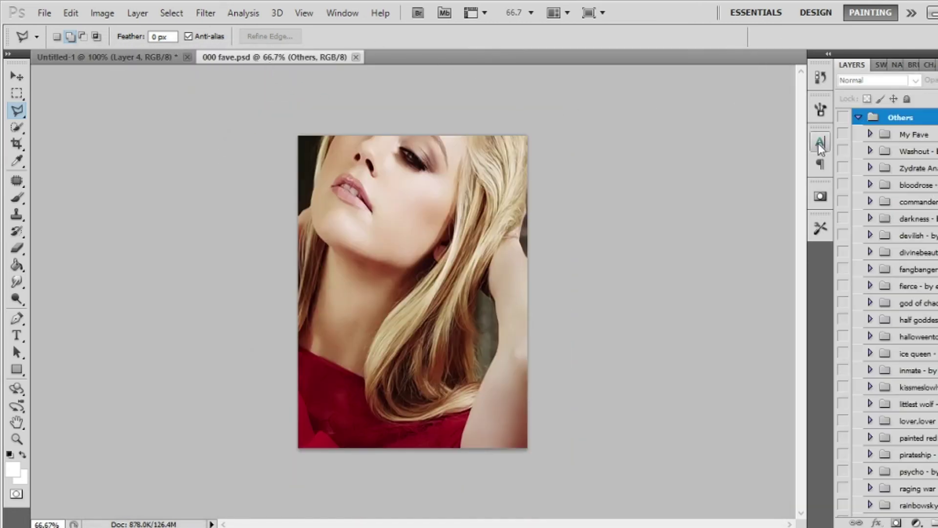
# Expand the My Fave group, float the 000 fave document and copy its Charismatic -DD group into the composite
pyautogui.click(869, 133)
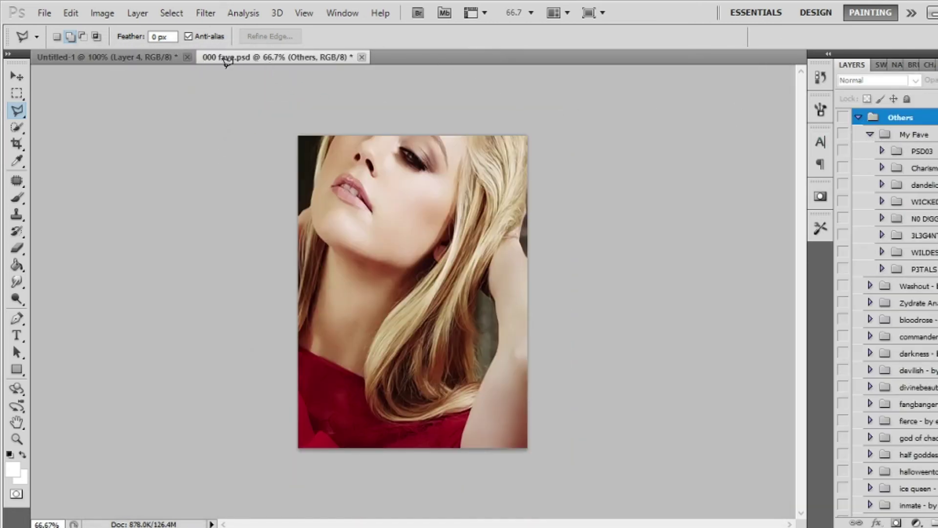
pyautogui.moveTo(226, 57); pyautogui.dragTo(155, 83)
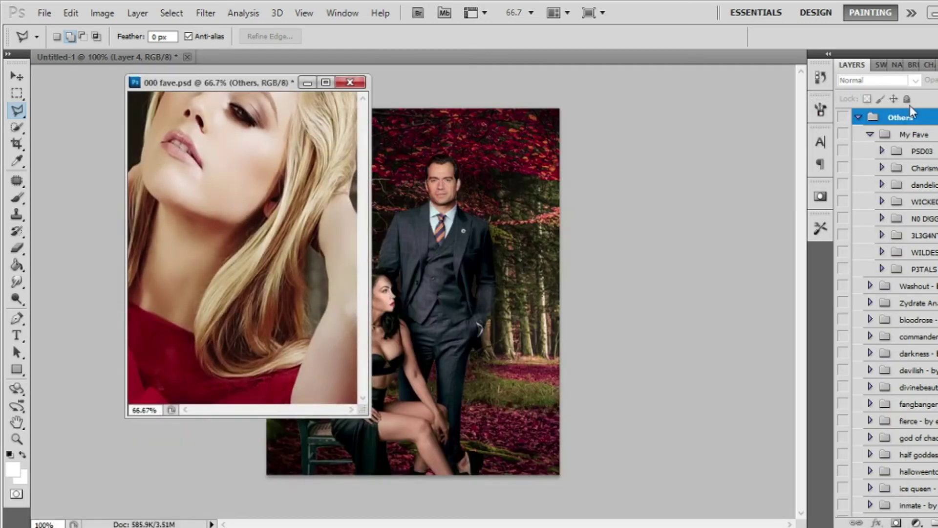
pyautogui.click(926, 168)
pyautogui.moveTo(926, 168); pyautogui.dragTo(366, 190)
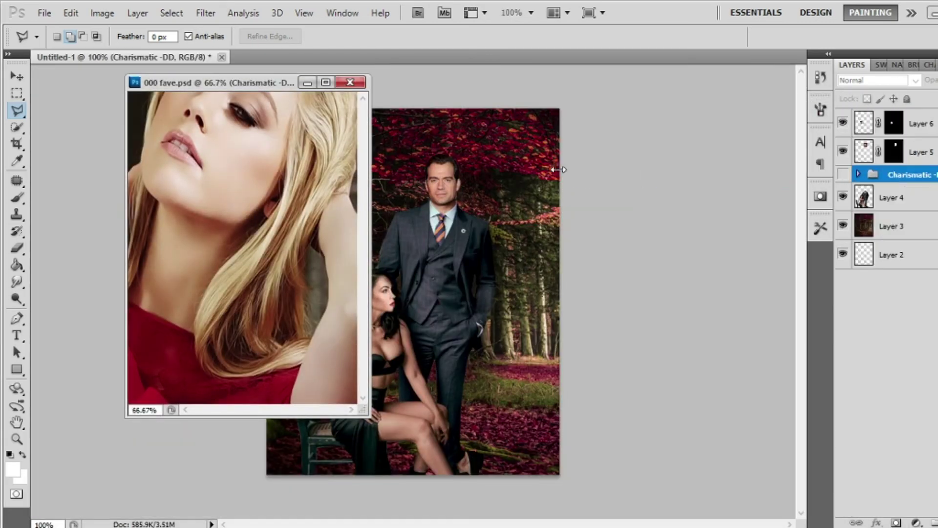
# Copy the colouring groups from Brown Sugar through Old Autmn from 000 fave.psd into the composite
pyautogui.scroll(-10, 887, 313)
pyautogui.scroll(-8, 887, 313)
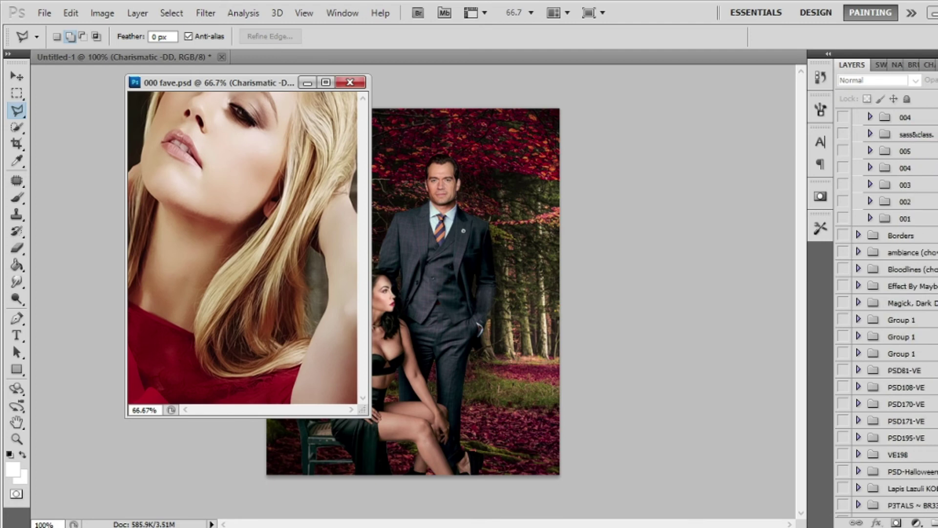
pyautogui.scroll(5, 886, 312)
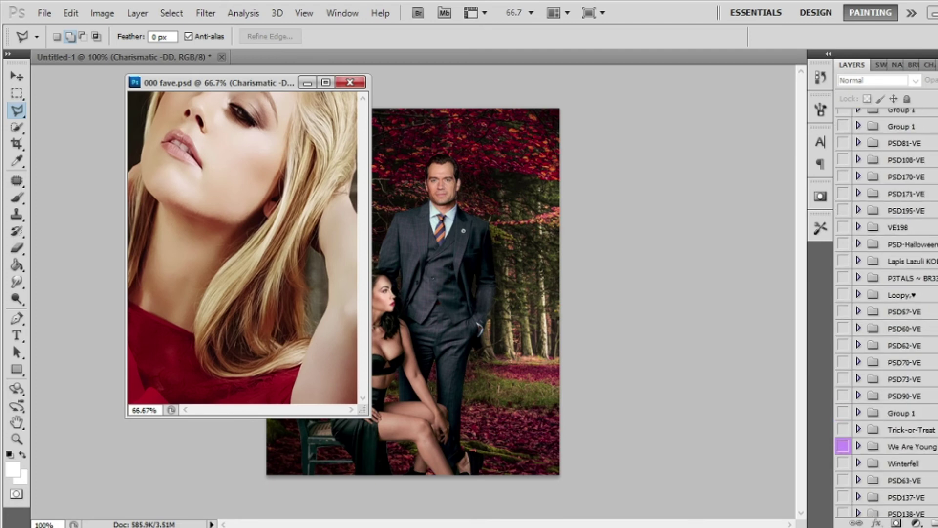
pyautogui.scroll(4, 912, 273)
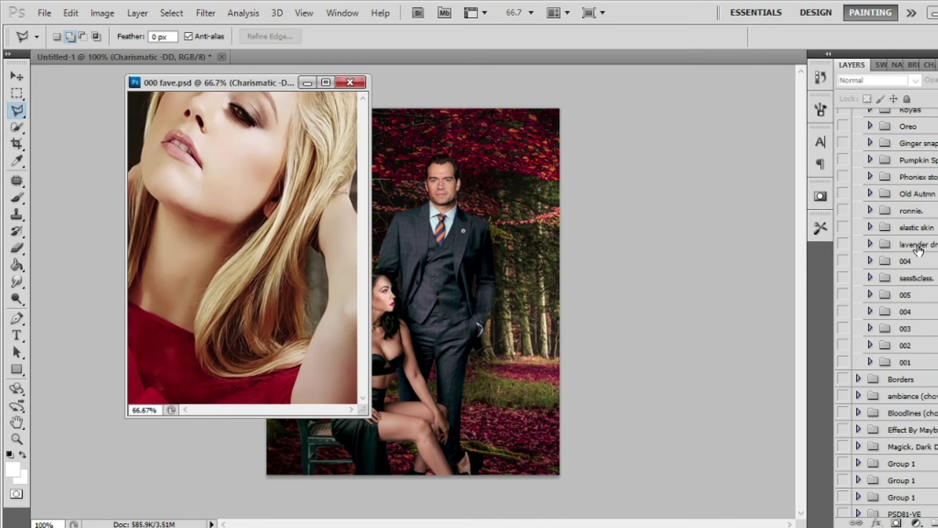
pyautogui.click(914, 245)
pyautogui.click(914, 195)
pyautogui.scroll(1, 908, 162)
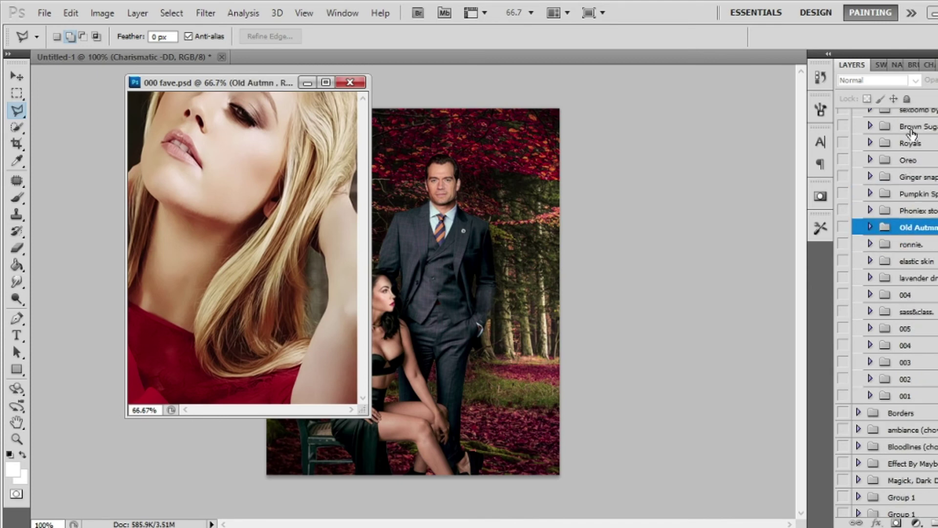
pyautogui.click(912, 131)
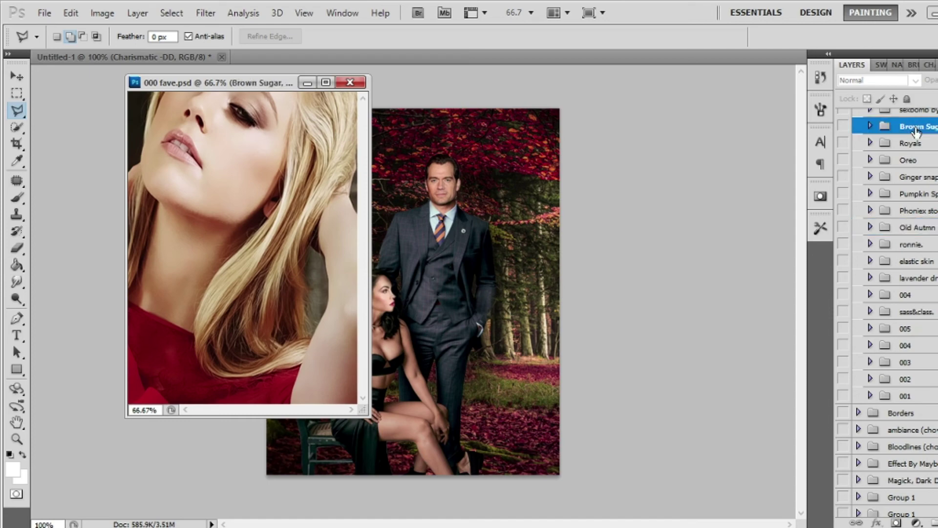
pyautogui.keyDown('shift'); pyautogui.click(929, 236); pyautogui.keyUp('shift')
pyautogui.moveTo(928, 236); pyautogui.dragTo(374, 122)
# Minimise 000 fave.psd and move the copied colouring groups above all image layers, with Charismatic -DD on top
pyautogui.click(307, 82)
pyautogui.moveTo(897, 176); pyautogui.dragTo(904, 116)
pyautogui.moveTo(887, 295); pyautogui.dragTo(882, 114)
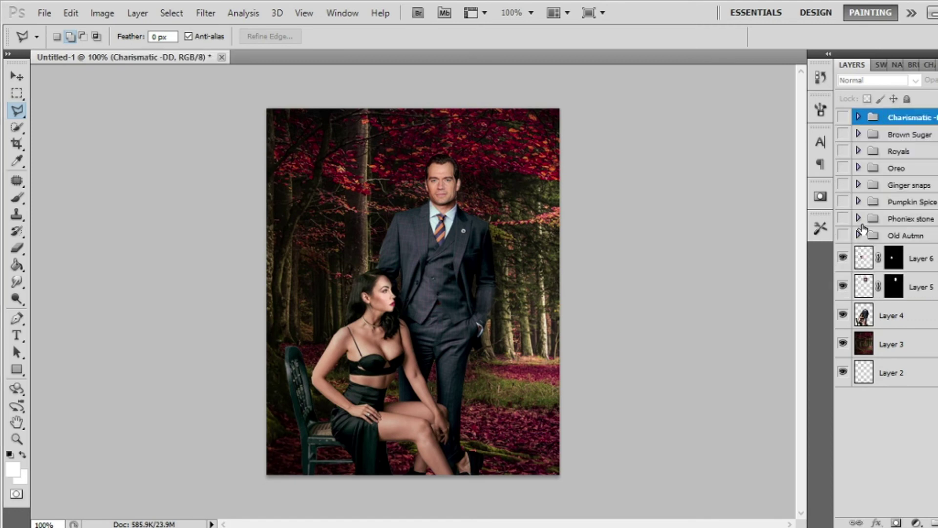
# Preview the Old Autmn, Phoniex stone, Pumpkin Spice, Ginger snaps, Oreo, Royals and Brown Sugar groups one at a time
pyautogui.click(843, 235)
pyautogui.click(843, 236)
pyautogui.click(843, 219)
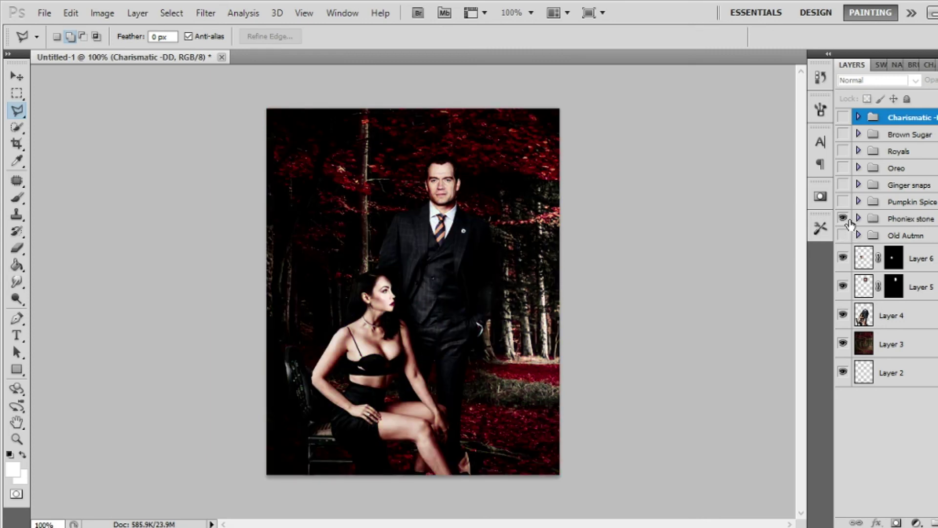
pyautogui.click(843, 219)
pyautogui.click(843, 201)
pyautogui.click(844, 201)
pyautogui.click(843, 184)
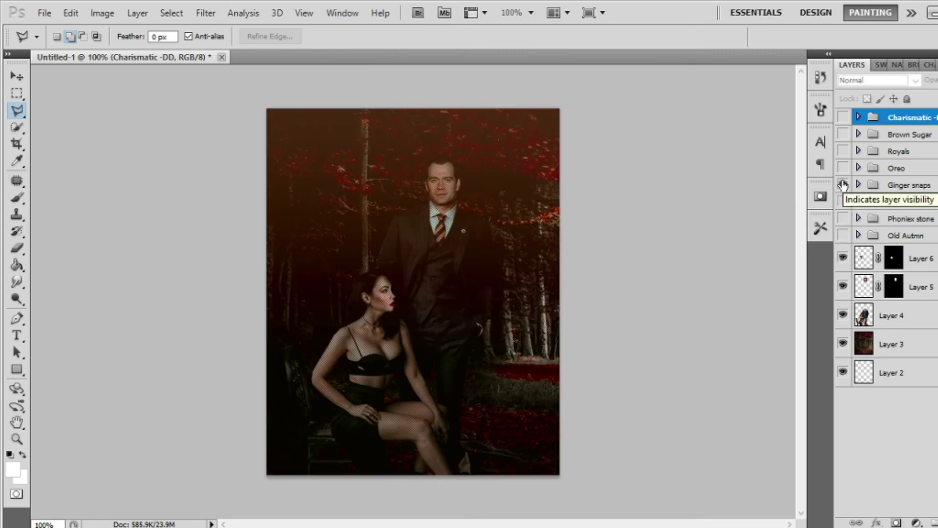
pyautogui.click(843, 185)
pyautogui.click(843, 168)
pyautogui.click(843, 168)
pyautogui.click(843, 151)
pyautogui.click(843, 150)
pyautogui.click(844, 134)
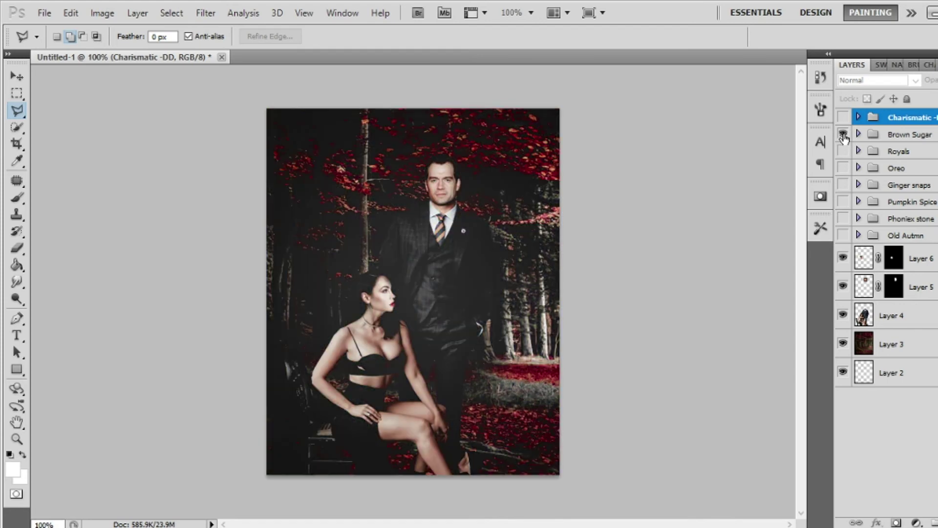
pyautogui.click(844, 134)
# Turn on the Charismatic -DD colouring group and briefly compare it with Phoniex stone added
pyautogui.click(842, 118)
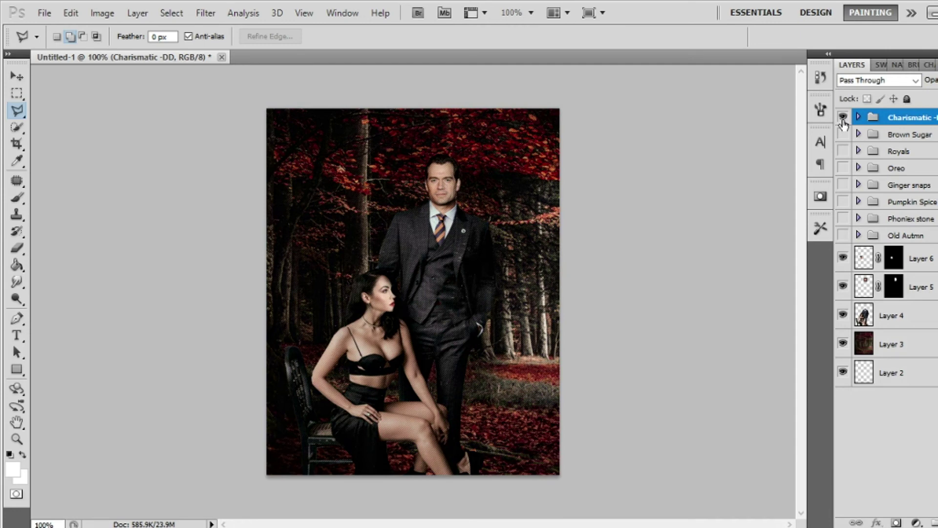
pyautogui.click(843, 219)
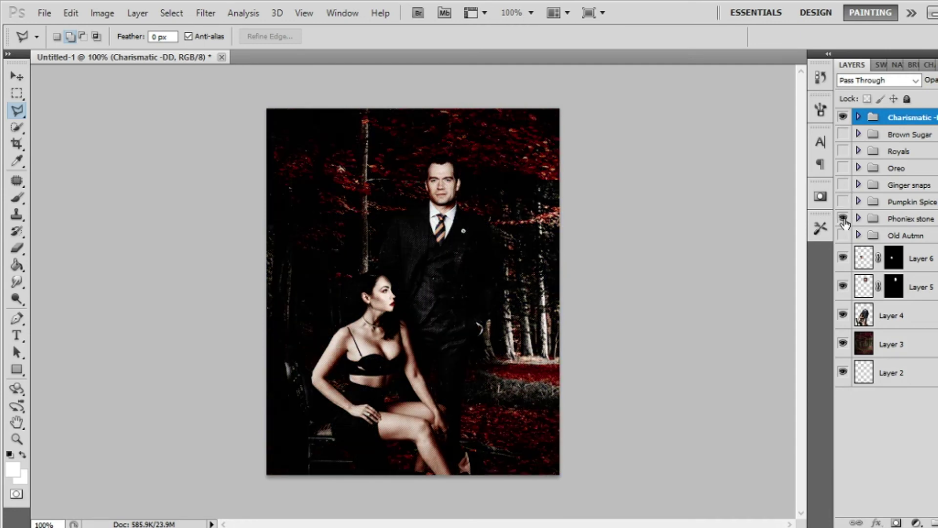
pyautogui.click(843, 219)
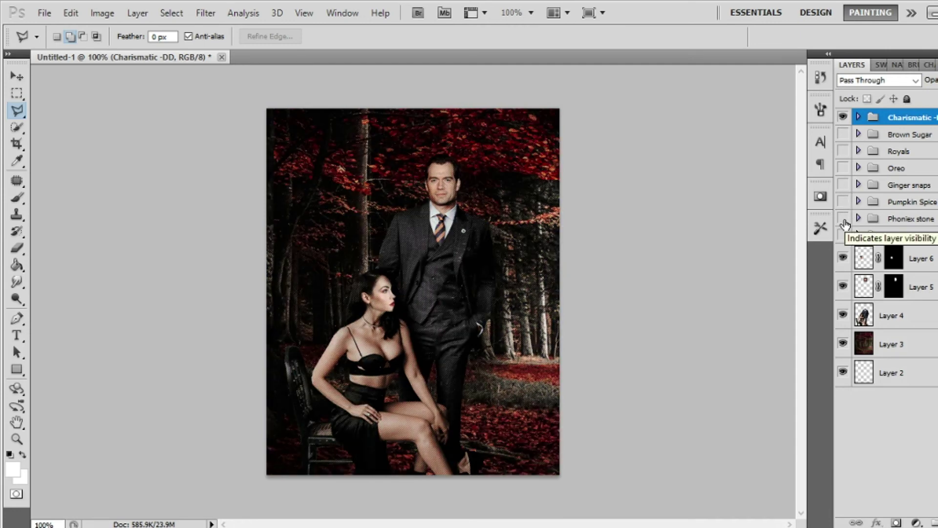
# Add an empty layer above Layer 5 and merge the two to flatten Layer 5's mask
pyautogui.hotkey('ctrl', '+')
pyautogui.hotkey('ctrl', '+')
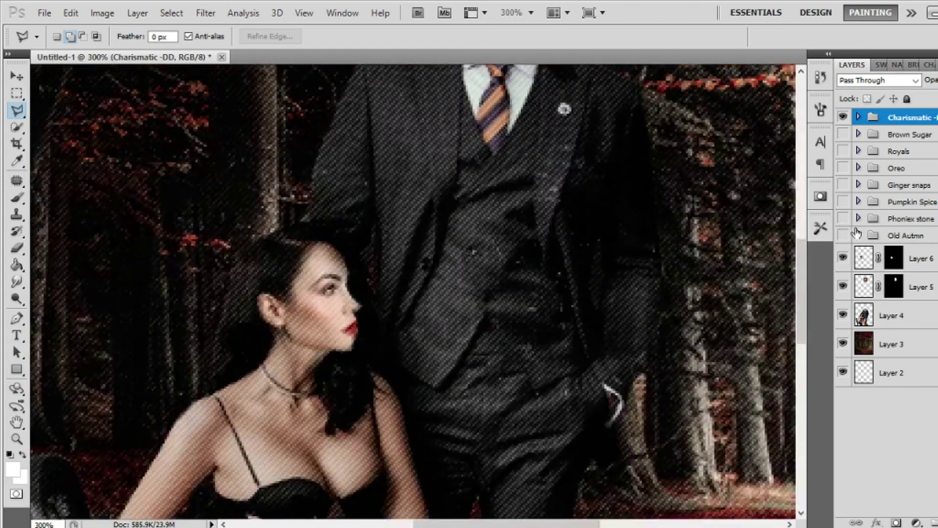
pyautogui.click(932, 287)
pyautogui.hotkey('ctrl', 'shift', 'alt', 'n')
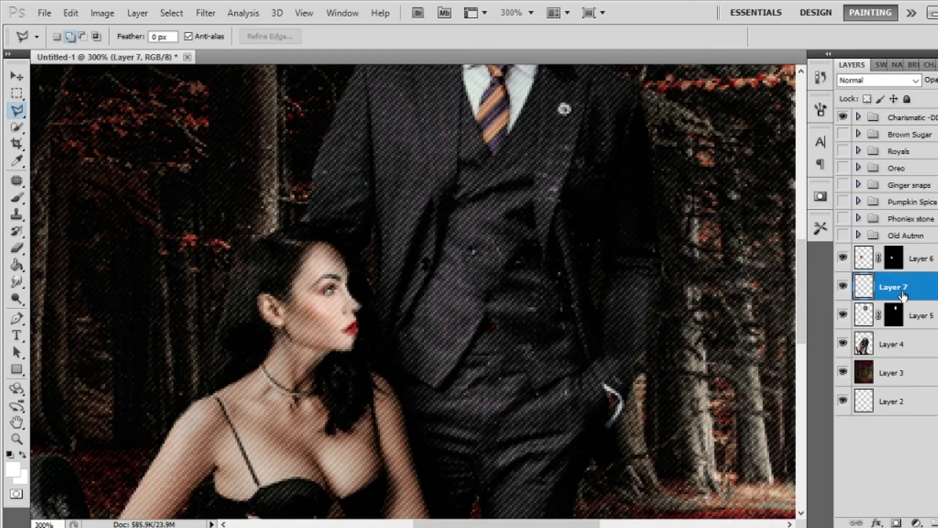
pyautogui.keyDown('ctrl'); pyautogui.click(931, 315); pyautogui.keyUp('ctrl')
pyautogui.rightClick(933, 296)
pyautogui.click(805, 490)
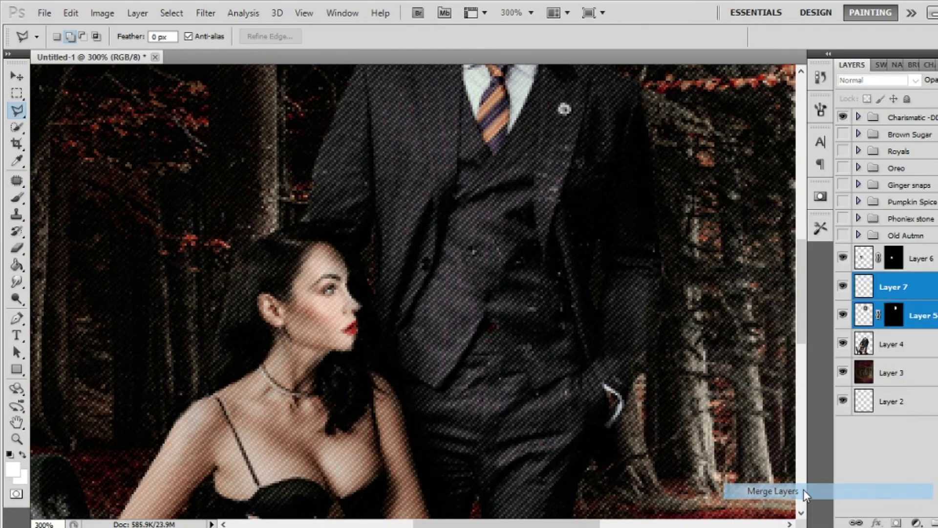
# Switch to the Clone Stamp tool and set its brush size to 5 px
pyautogui.click(16, 214)
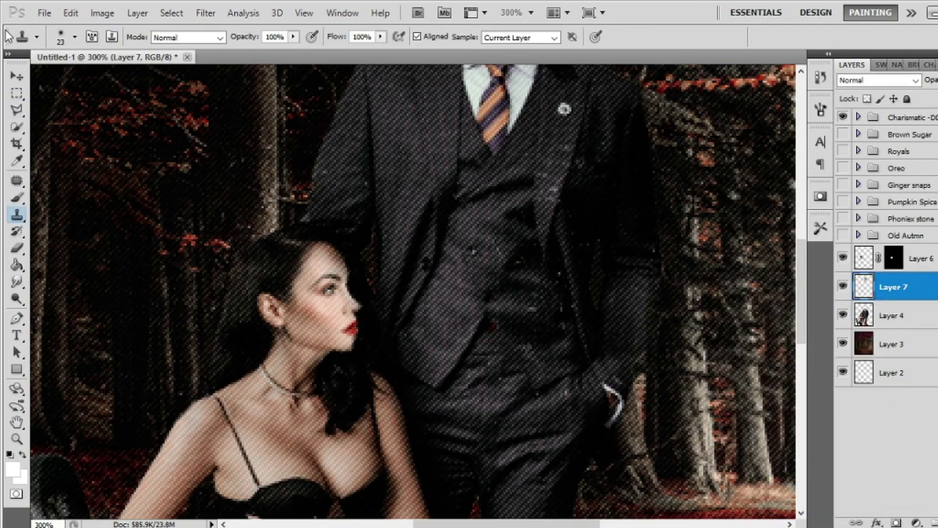
pyautogui.click(74, 37)
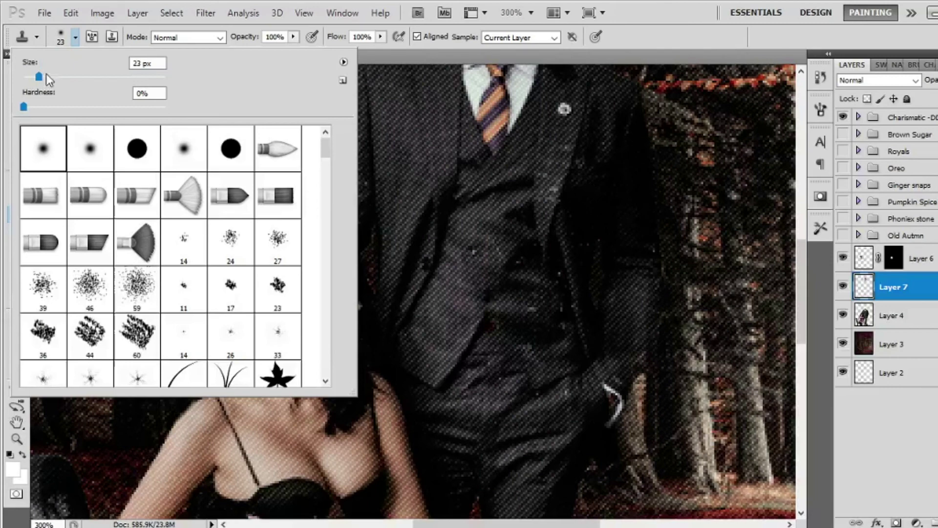
pyautogui.moveTo(39, 76); pyautogui.dragTo(26, 77)
pyautogui.click(668, 16)
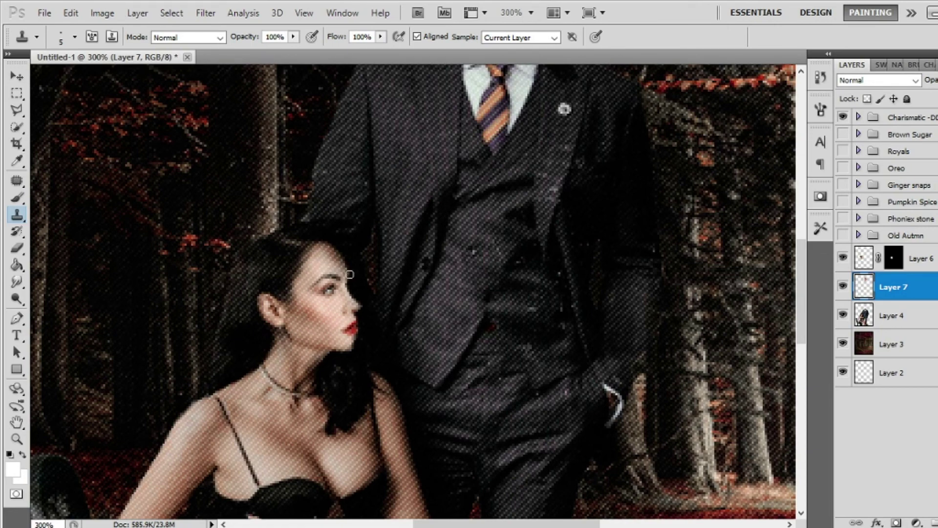
# Identify the face layers by toggling their visibility, and merge masked Layer 6 with a new empty layer
pyautogui.click(843, 287)
pyautogui.click(842, 287)
pyautogui.click(843, 259)
pyautogui.click(843, 258)
pyautogui.click(918, 266)
pyautogui.keyDown('shift'); pyautogui.click(889, 286); pyautogui.keyUp('shift')
pyautogui.rightClick(889, 287)
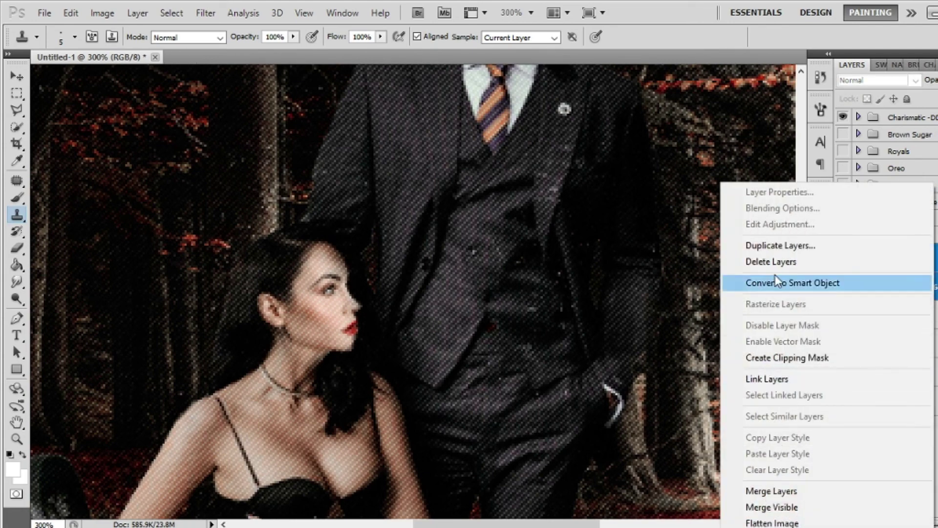
pyautogui.click(799, 492)
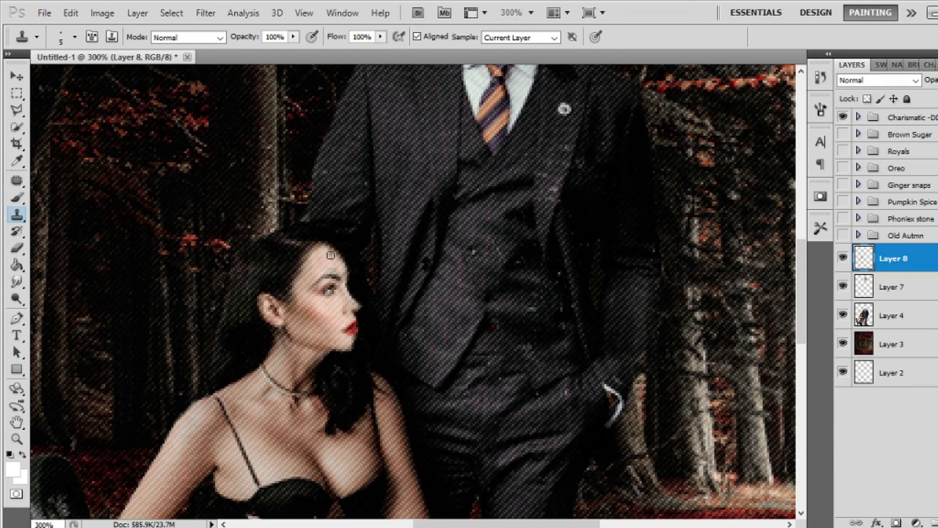
# Compare the whole image with and without Phoniex stone, and leave that group on together with Charismatic -DD
pyautogui.hotkey('ctrl', '-')
pyautogui.hotkey('ctrl', '-')
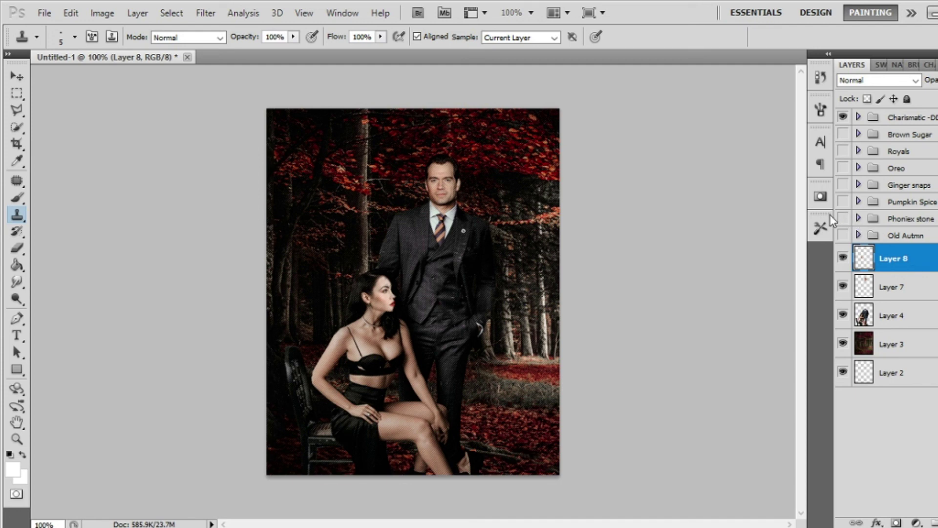
pyautogui.click(842, 219)
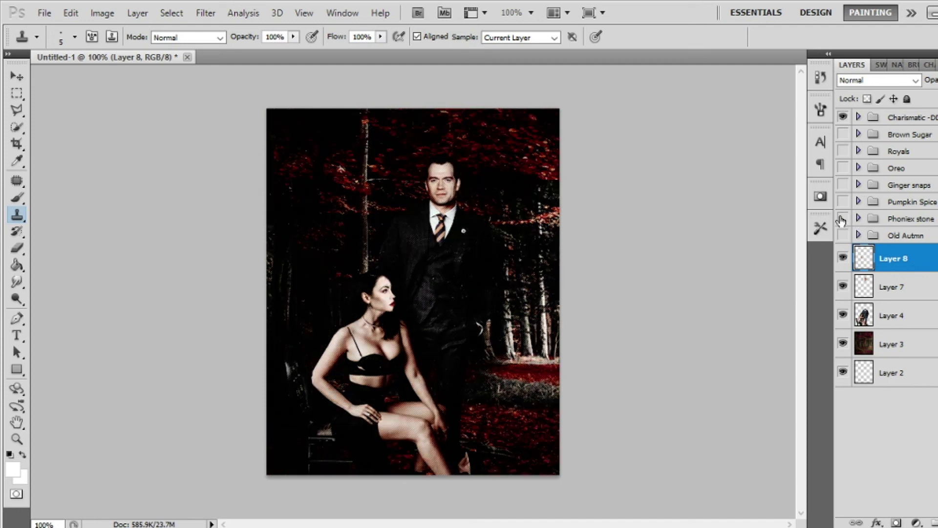
pyautogui.click(842, 219)
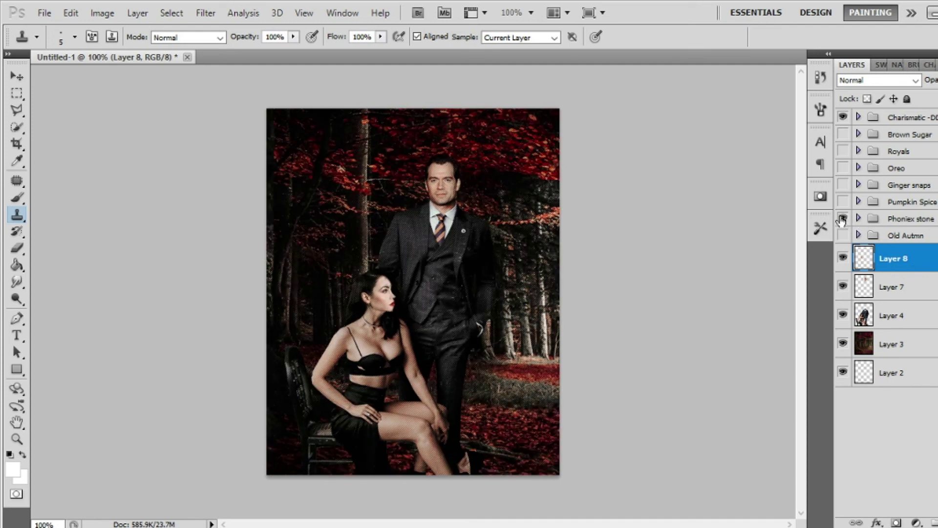
pyautogui.click(842, 218)
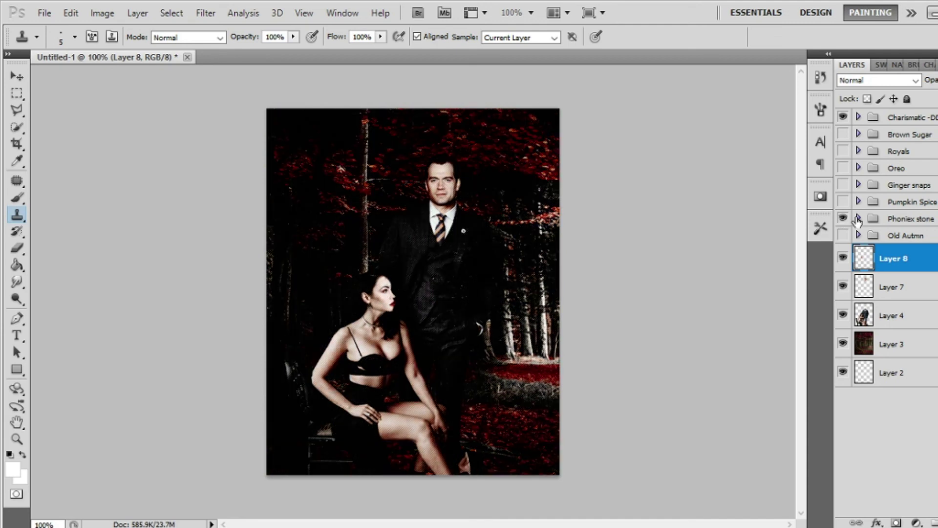
# Hide the Levels, Vibrance and Curves adjustments inside the Phoniex stone group, testing the Hue/Saturation adjustment between them as well
pyautogui.click(858, 219)
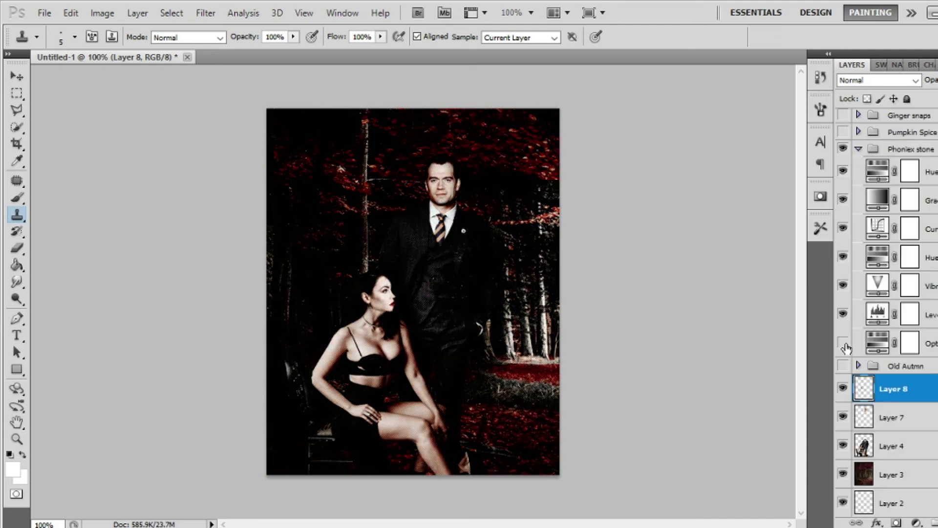
pyautogui.click(842, 315)
pyautogui.click(843, 316)
pyautogui.click(842, 315)
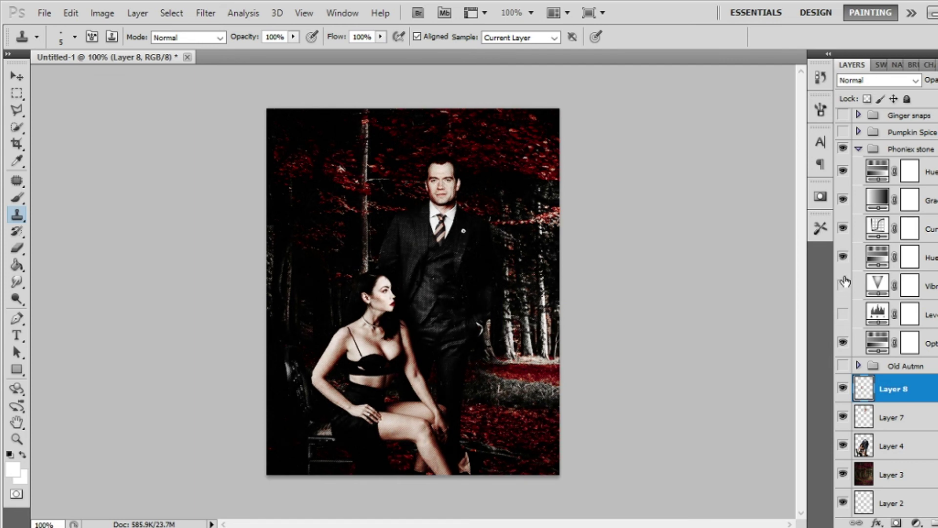
pyautogui.click(843, 255)
pyautogui.click(843, 254)
pyautogui.click(842, 228)
pyautogui.click(843, 228)
pyautogui.click(843, 229)
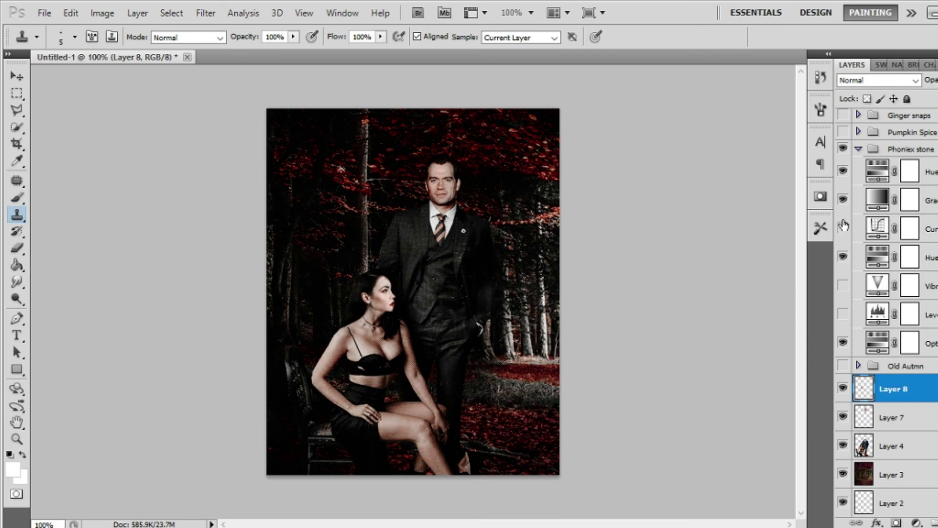
# Compare the image with and without the Gradient Map, the upper Hue/Saturation adjustment and the whole Phoniex stone group, leaving them all on
pyautogui.click(842, 201)
pyautogui.click(842, 202)
pyautogui.click(842, 170)
pyautogui.click(843, 171)
pyautogui.click(858, 149)
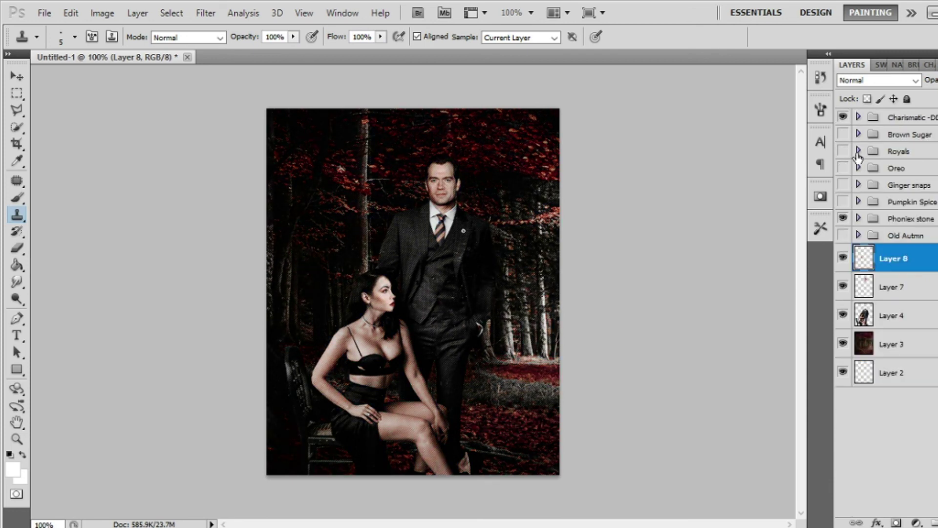
pyautogui.click(843, 219)
pyautogui.click(843, 218)
# Merge Layer 4, Layer 7 and Layer 8 into a single couple layer
pyautogui.keyDown('shift'); pyautogui.click(897, 374); pyautogui.keyUp('shift')
pyautogui.click(893, 343)
pyautogui.click(894, 316)
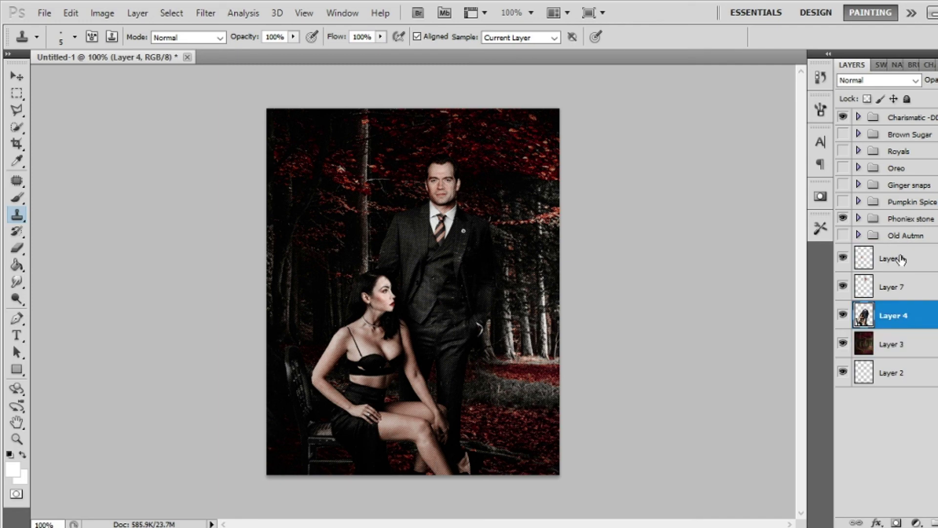
pyautogui.keyDown('shift'); pyautogui.click(899, 258); pyautogui.keyUp('shift')
pyautogui.rightClick(900, 294)
pyautogui.click(755, 492)
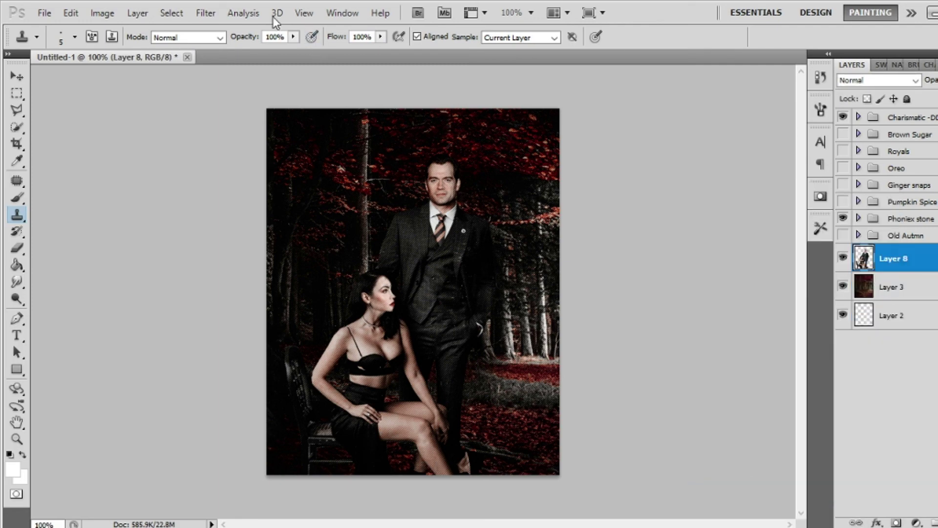
# Open the Topaz Clean 3 filter on the merged Layer 8 and choose the Cartooned preset
pyautogui.click(206, 12)
pyautogui.moveTo(313, 366)
pyautogui.click(409, 358)
pyautogui.click(39, 229)
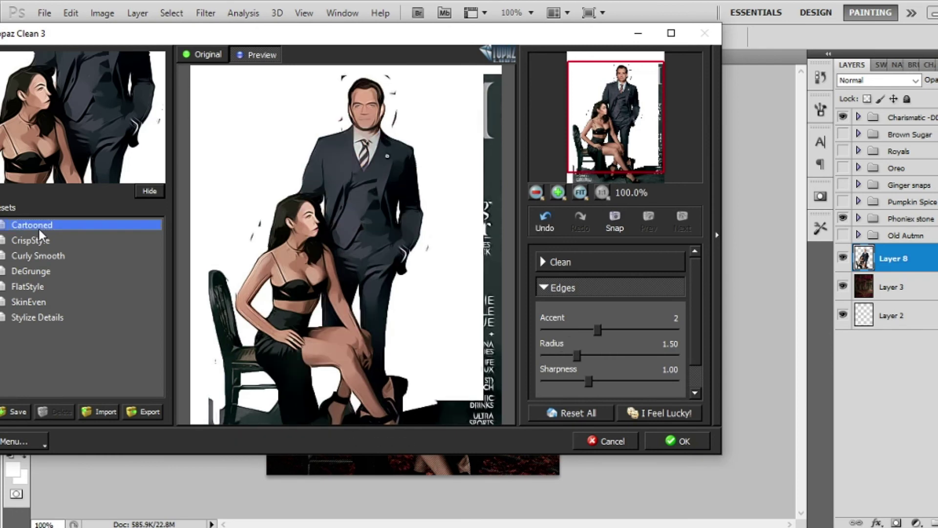
# Set the Clean strength to 1, lower its threshold, set the Edges accent to 1 and apply the filter
pyautogui.click(561, 263)
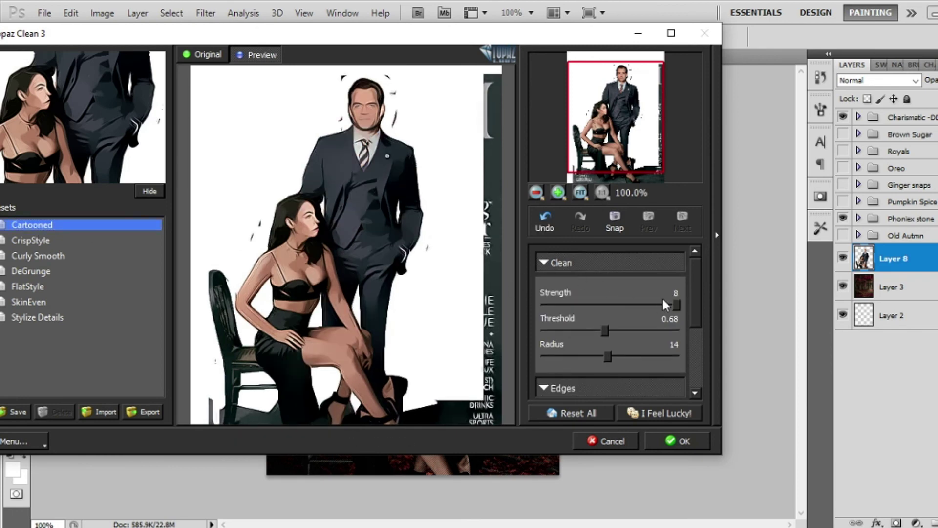
pyautogui.moveTo(573, 303); pyautogui.dragTo(567, 300)
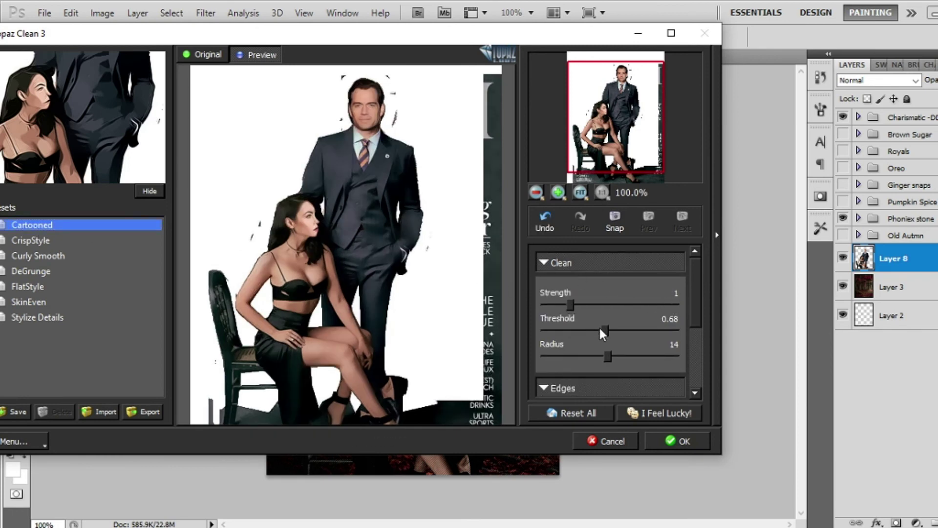
pyautogui.moveTo(605, 331); pyautogui.dragTo(561, 333)
pyautogui.click(544, 263)
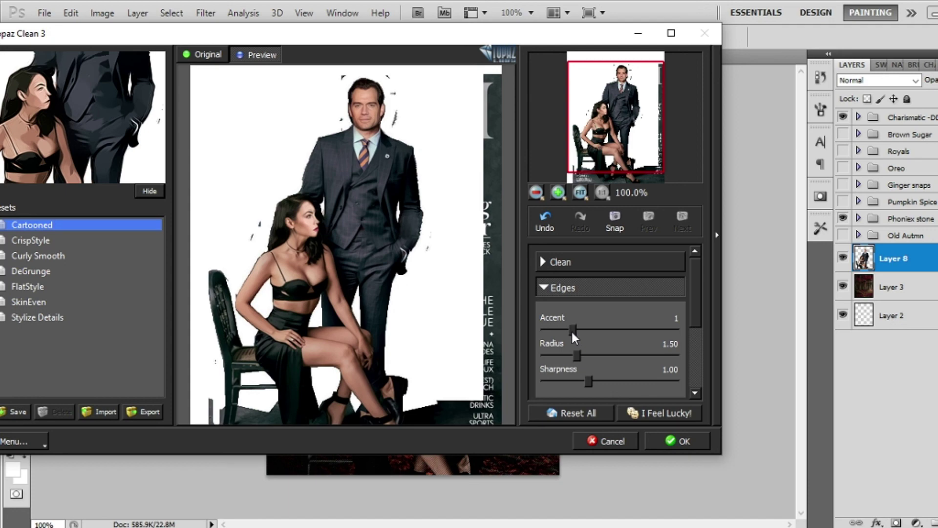
pyautogui.click(661, 436)
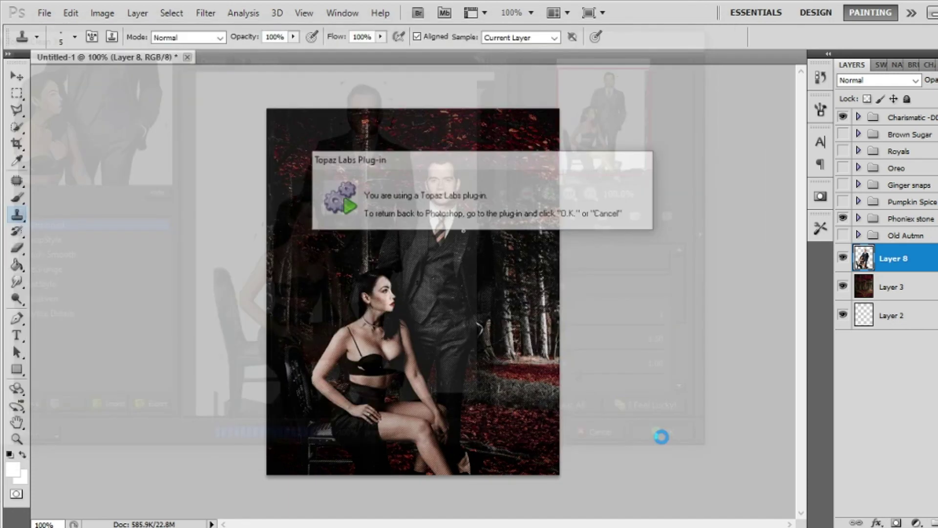
# Apply the basic Sharpen filter to the merged couple layer, Layer 8
pyautogui.click(205, 13)
pyautogui.moveTo(299, 259)
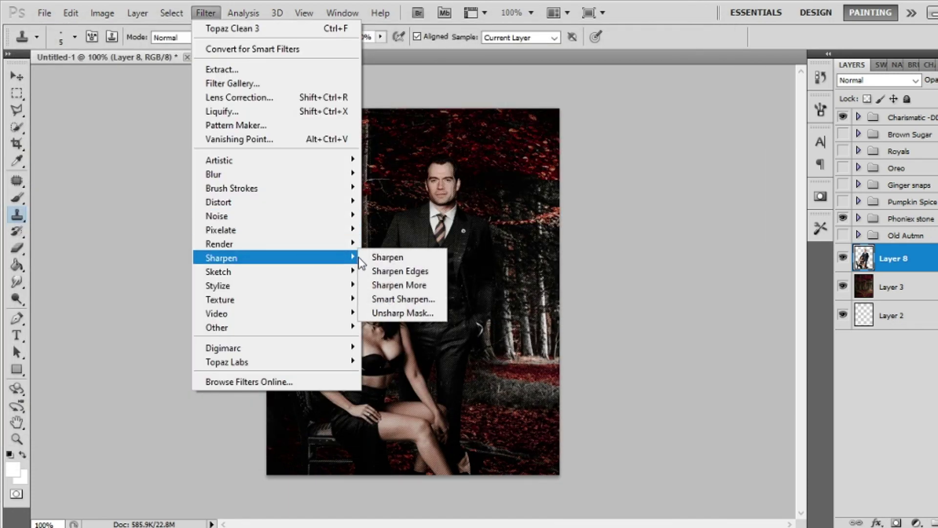
pyautogui.click(367, 258)
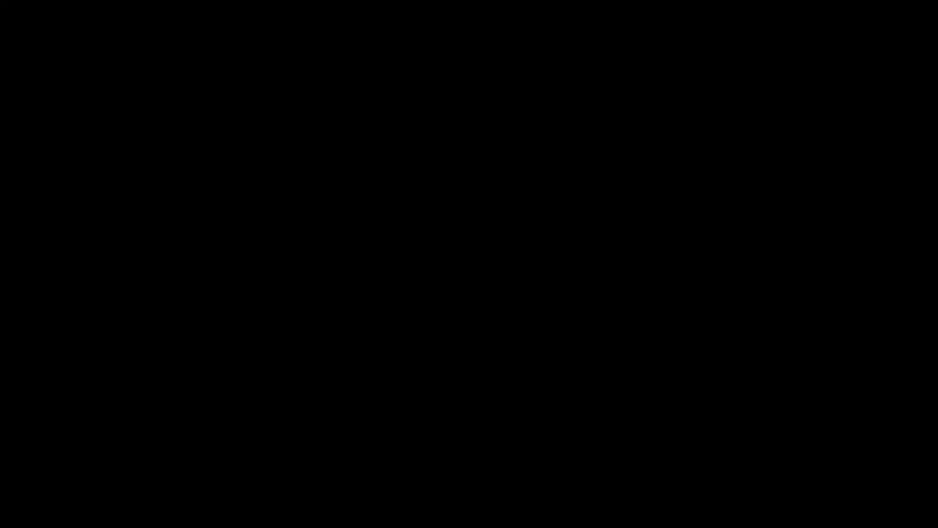